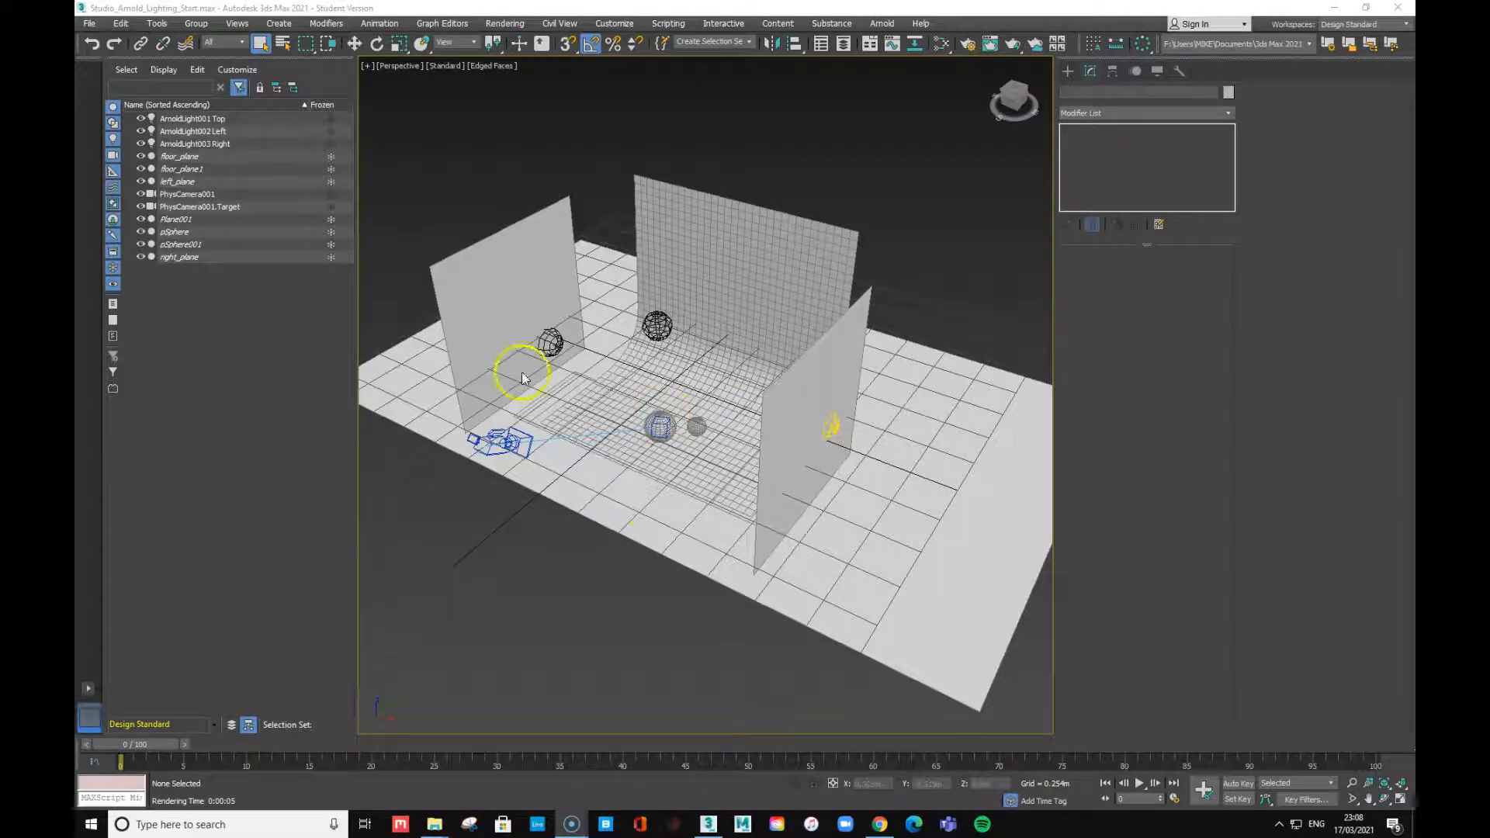
Examine the studio scene's backdrop, side planes, lights and camera in perspective, top, front and left views
mouse_move(577, 559)
alt+middle_down()
mouse_move(605, 566)
mouse_move(686, 526)
mouse_move(672, 516)
mouse_move(575, 566)
mouse_move(515, 535)
mouse_move(678, 555)
mouse_move(602, 538)
mouse_move(548, 549)
mouse_move(647, 570)
mouse_move(705, 522)
mouse_move(557, 532)
mouse_move(462, 566)
mouse_move(476, 555)
mouse_move(522, 605)
mouse_move(642, 543)
mouse_move(575, 547)
alt+middle_up()
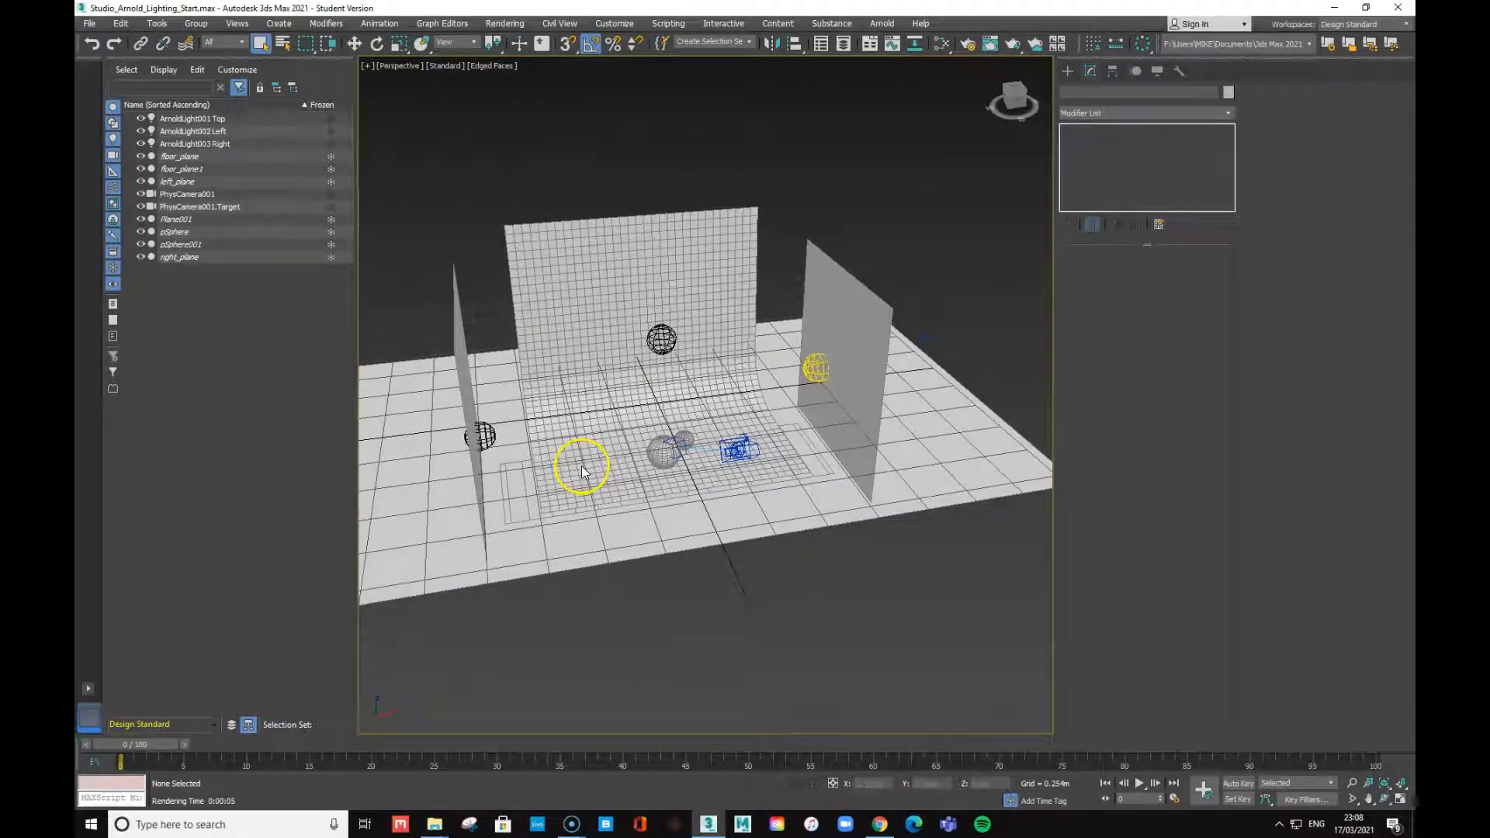
alt+middle_drag(817, 575, 745, 590)
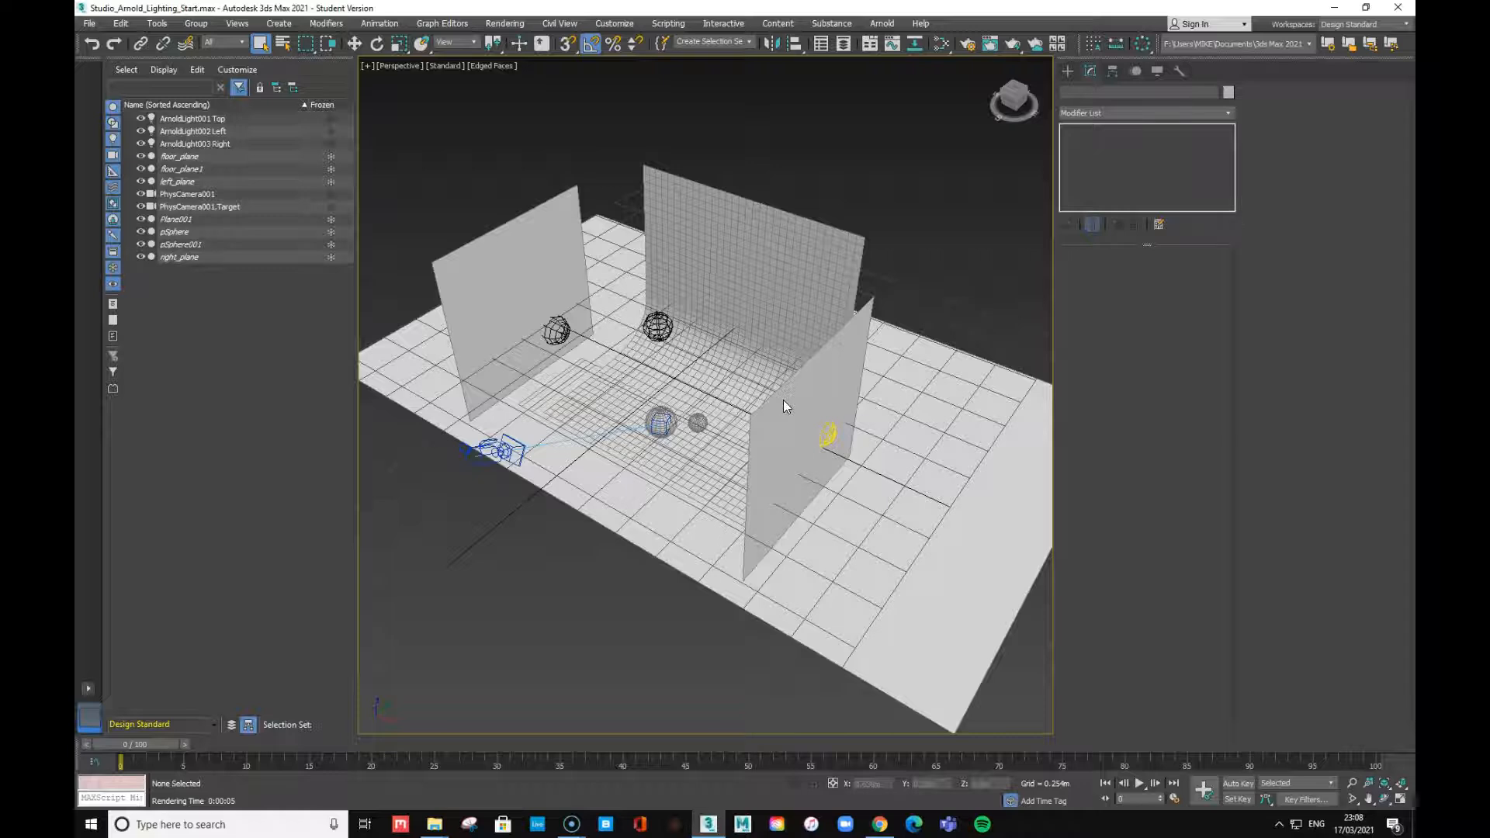
key(t)
scroll(765, 398, down, 8)
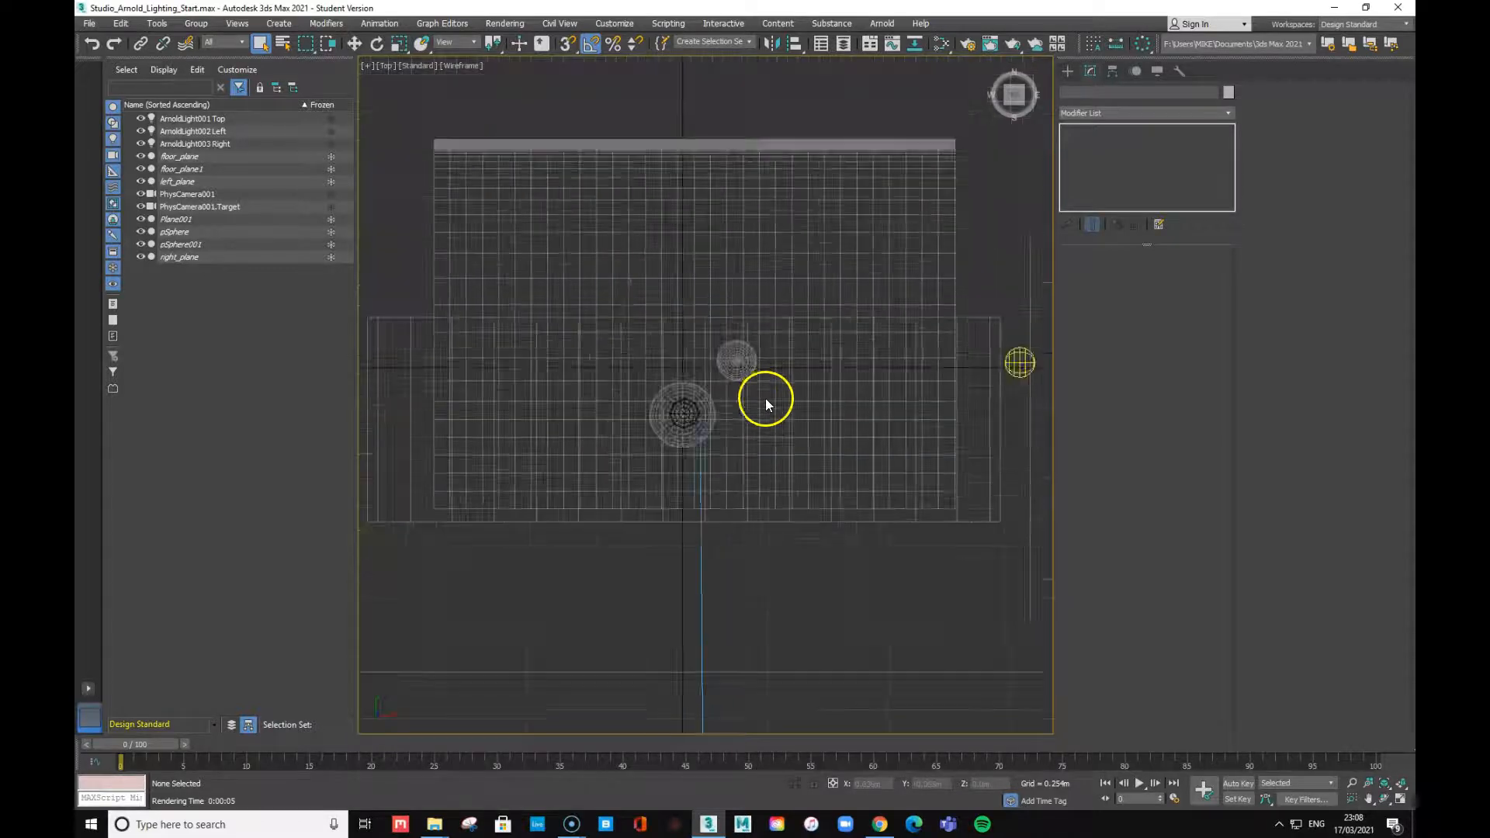
scroll(760, 412, up, 8)
scroll(772, 427, down, 4)
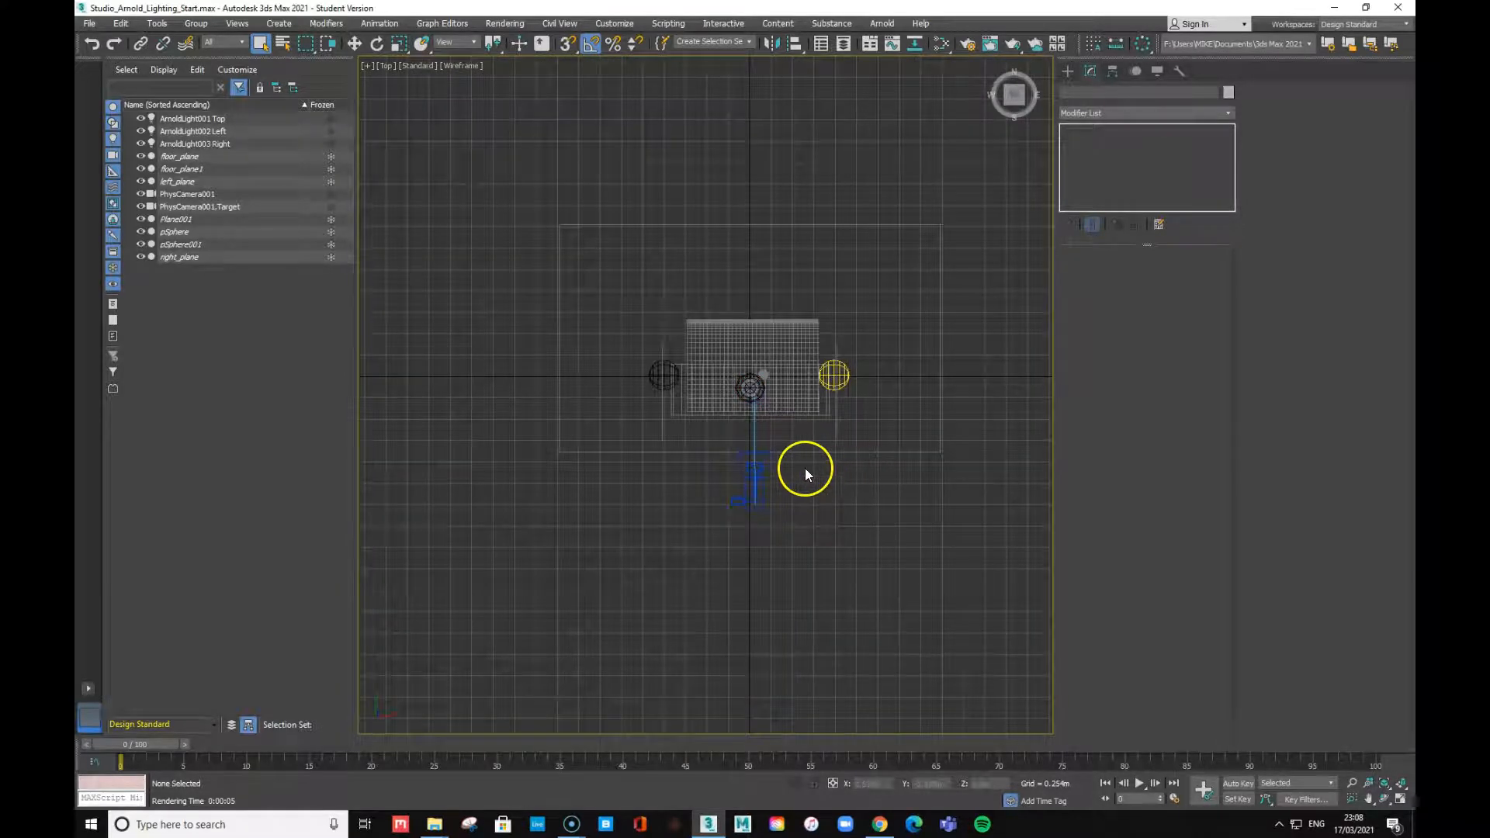
key(f)
scroll(785, 444, down, 6)
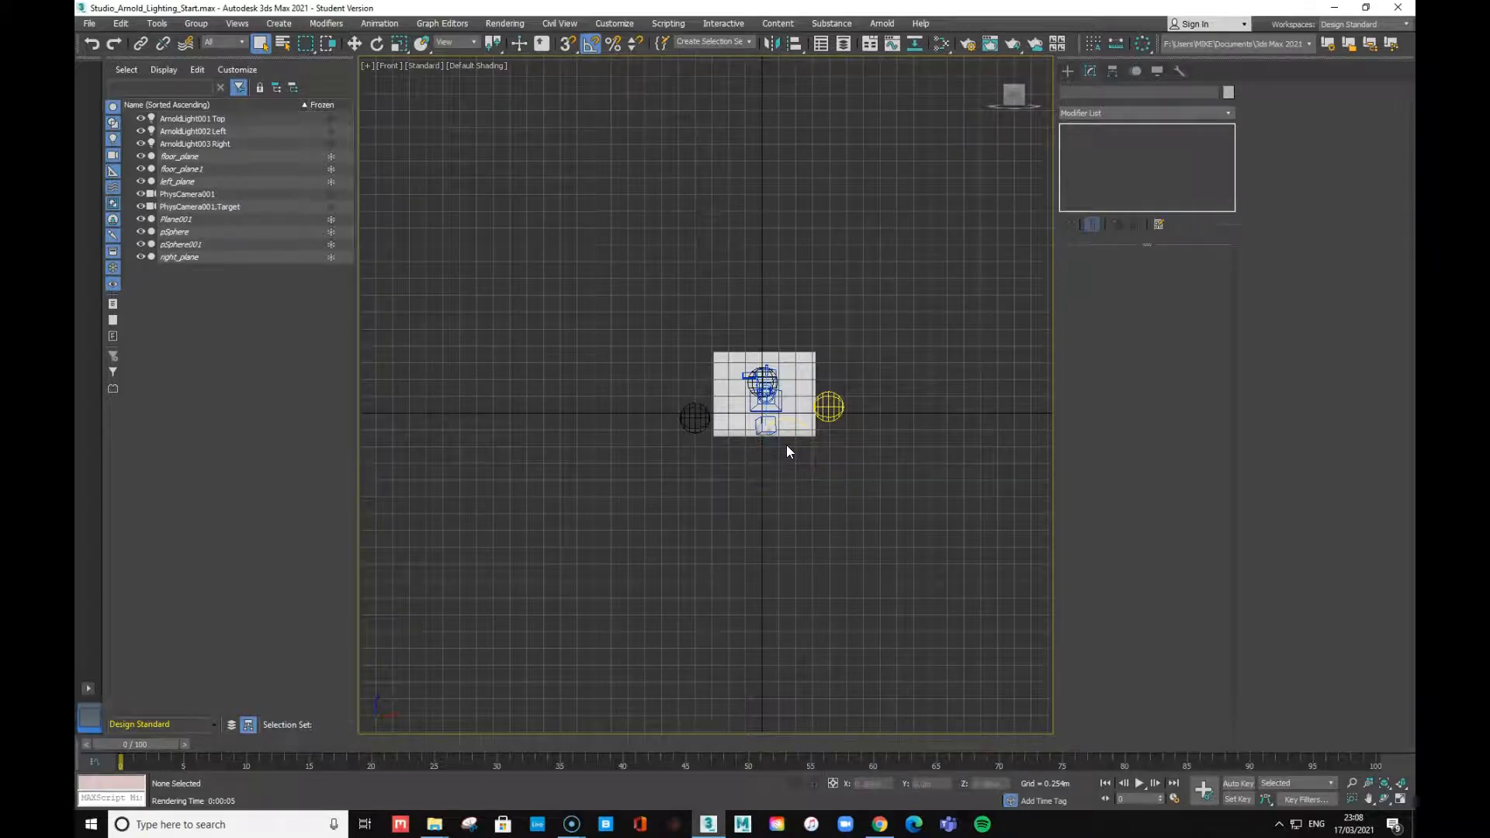
scroll(786, 447, up, 3)
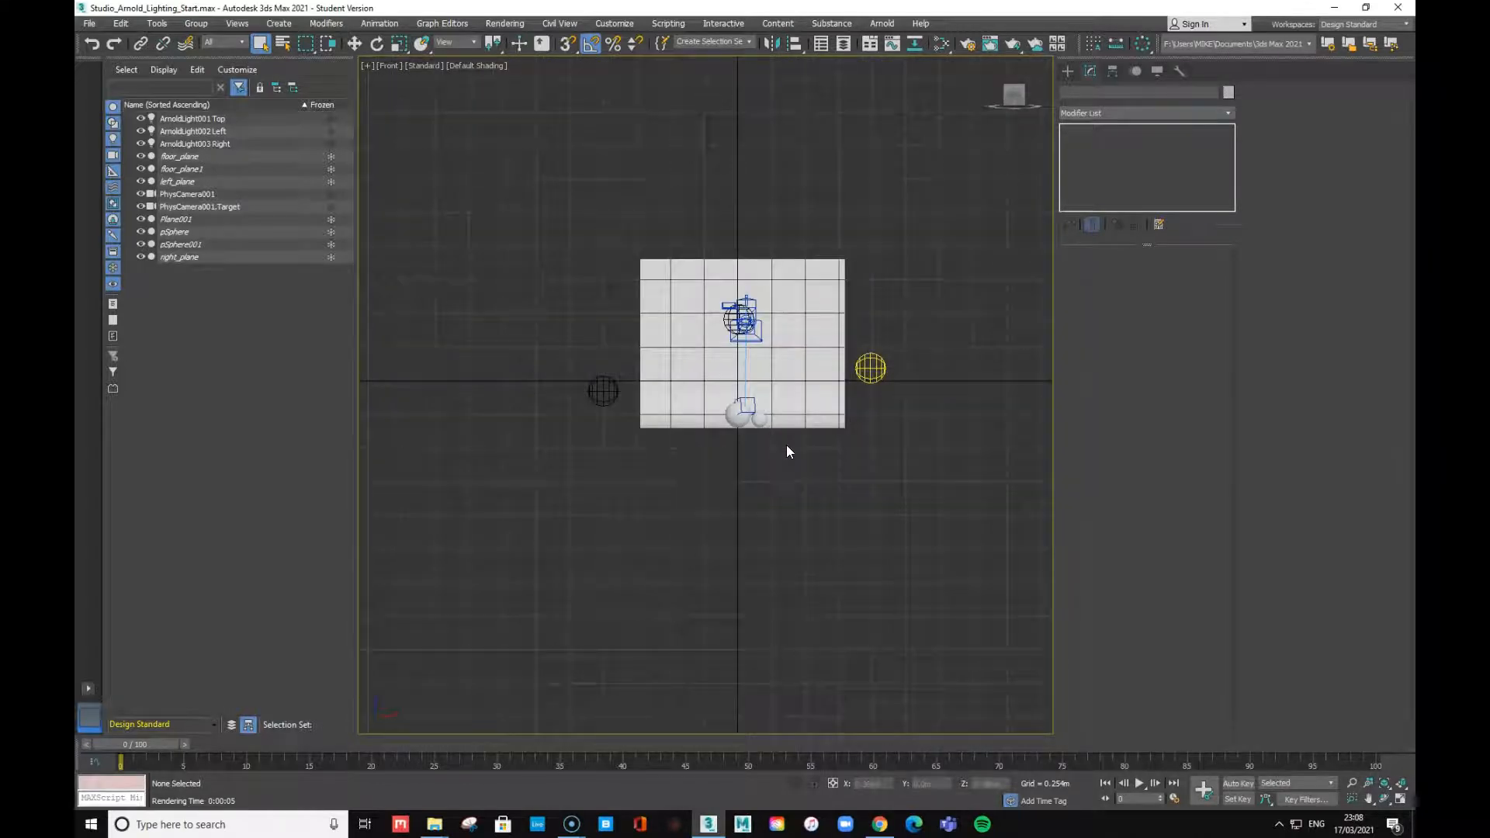
key(l)
scroll(745, 450, up, 6)
scroll(747, 450, down, 2)
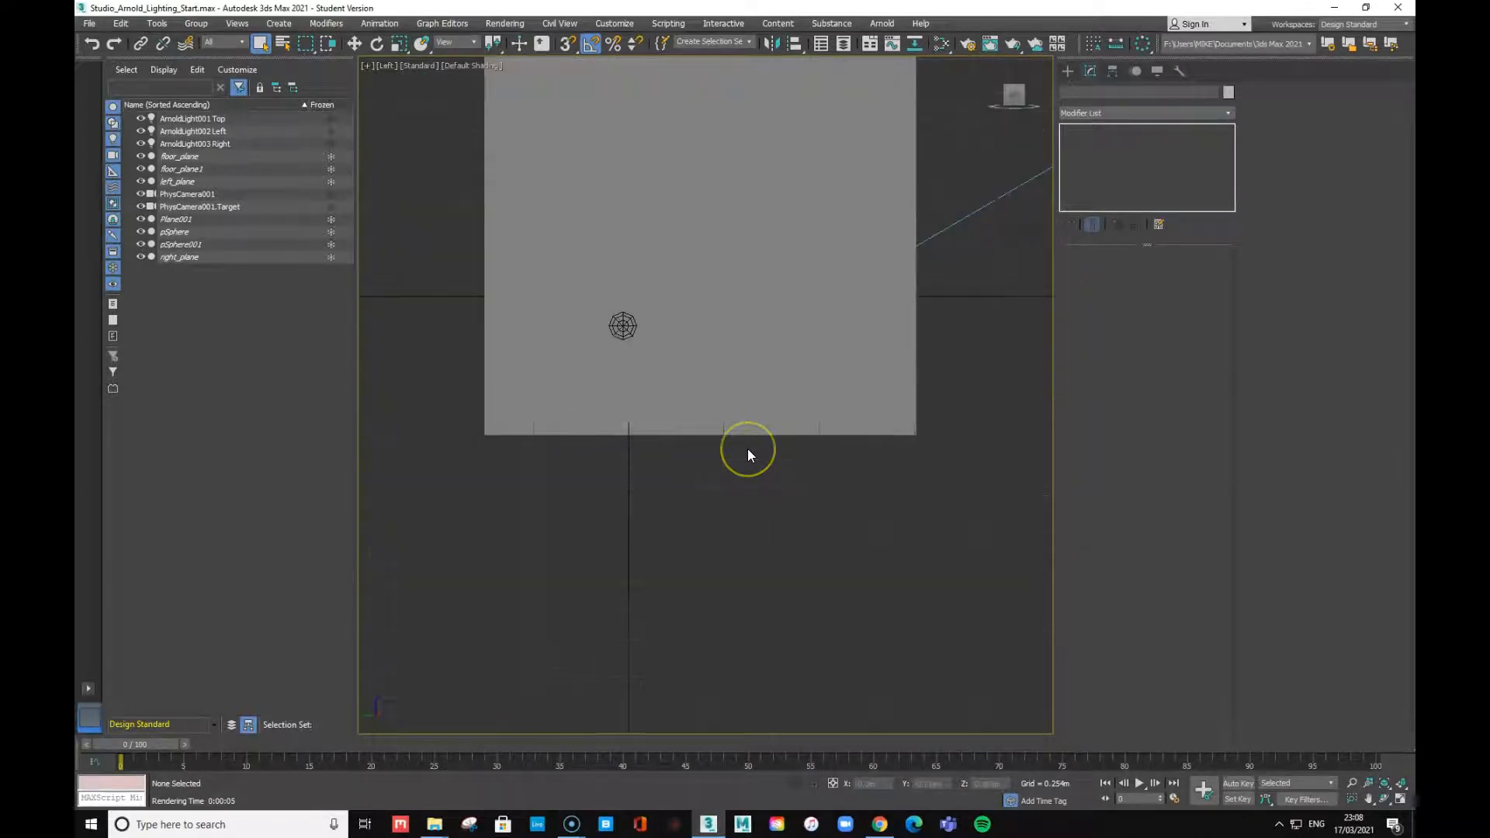
scroll(748, 450, down, 3)
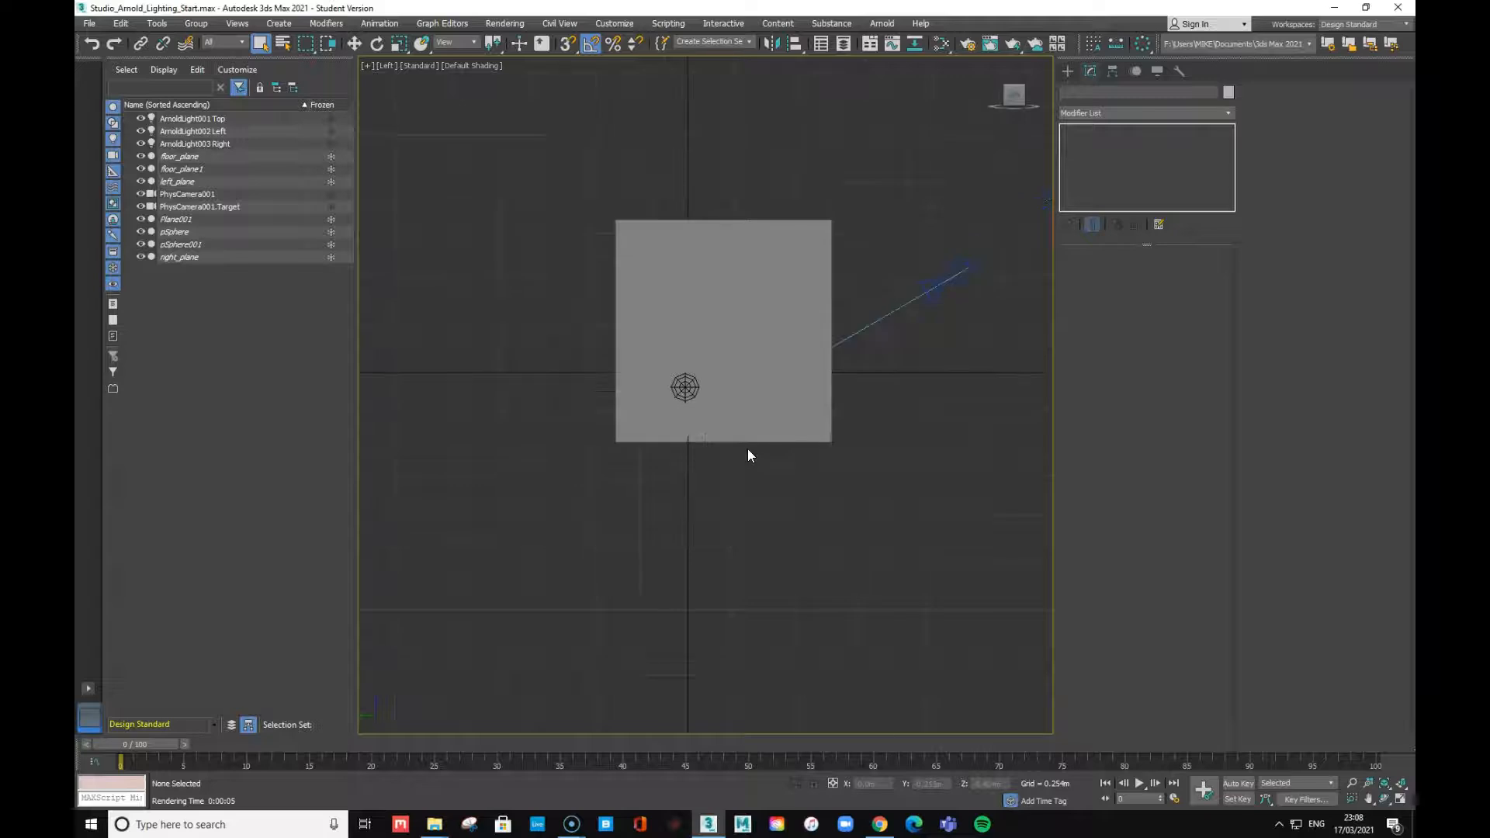
Inspect the scene as a wireframe from an angled orthographic view and return to the perspective view
key(F3)
click(790, 482)
alt+middle_drag(715, 484, 672, 534)
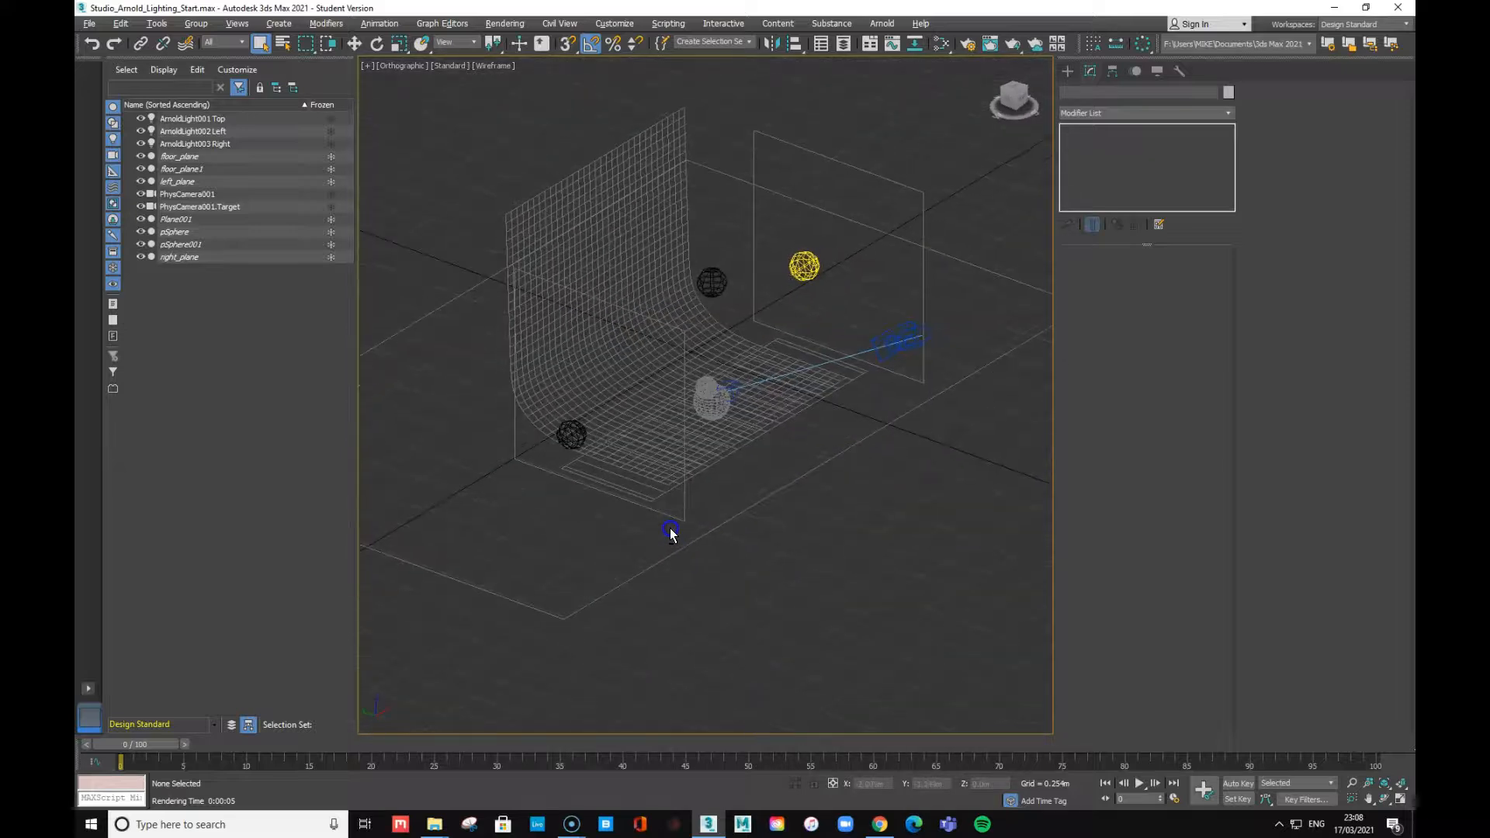
click(748, 323)
key(ctrl+2)
mouse_move(428, 53)
mouse_down()
mouse_move(387, 54)
mouse_move(369, 87)
mouse_up()
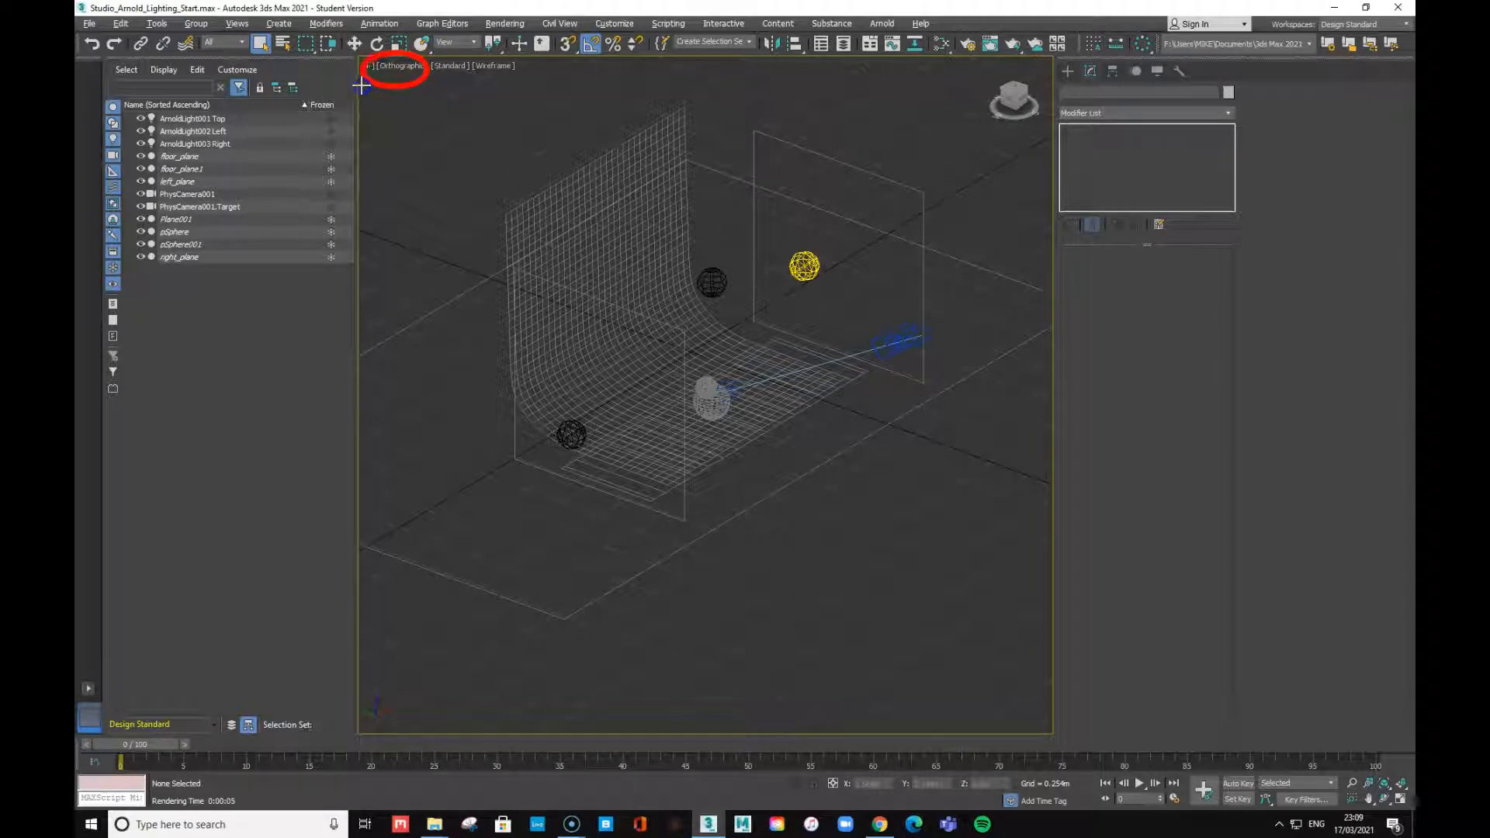
click(583, 188)
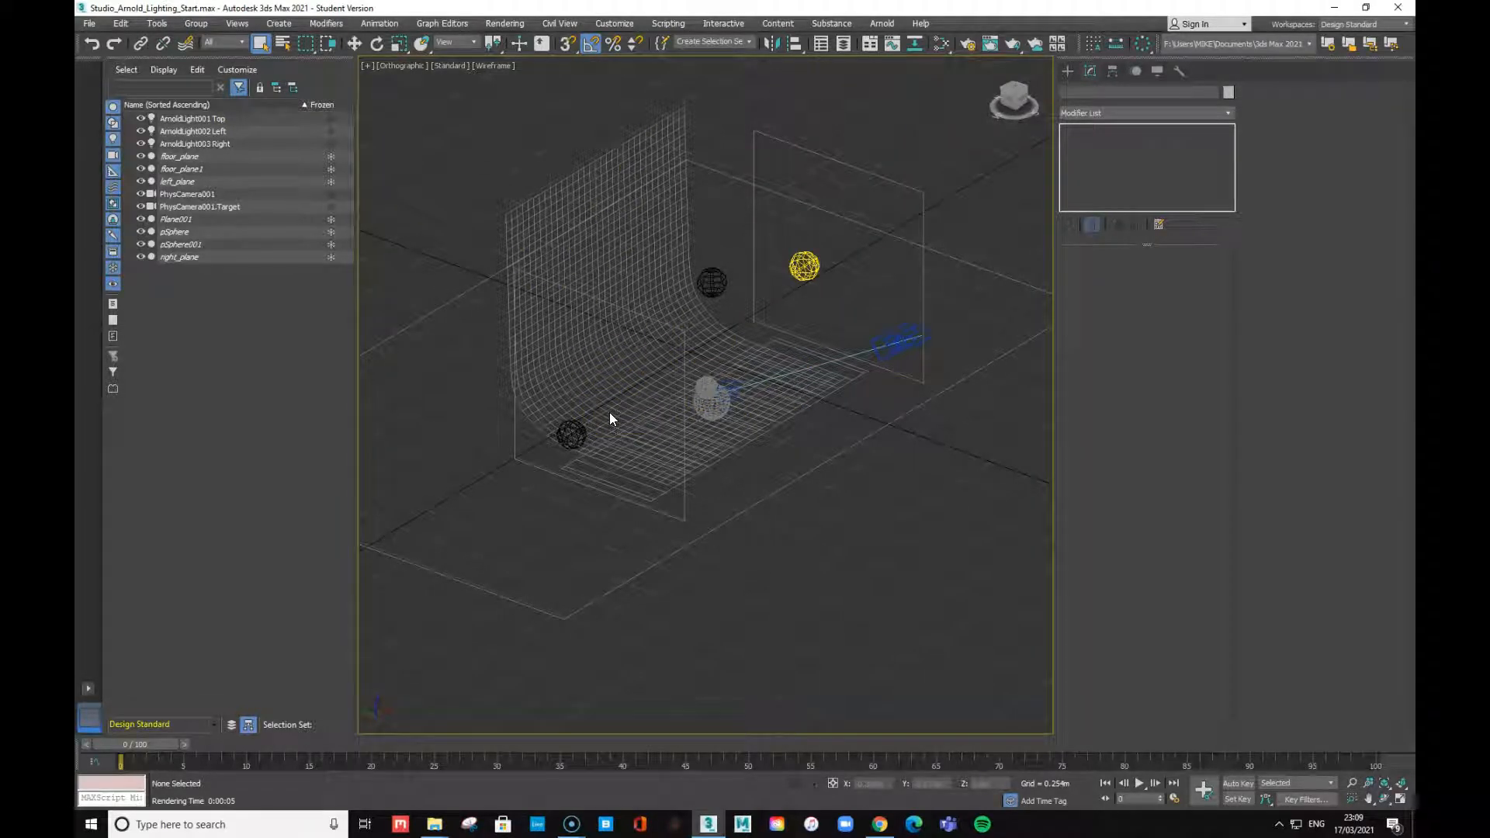
key(p)
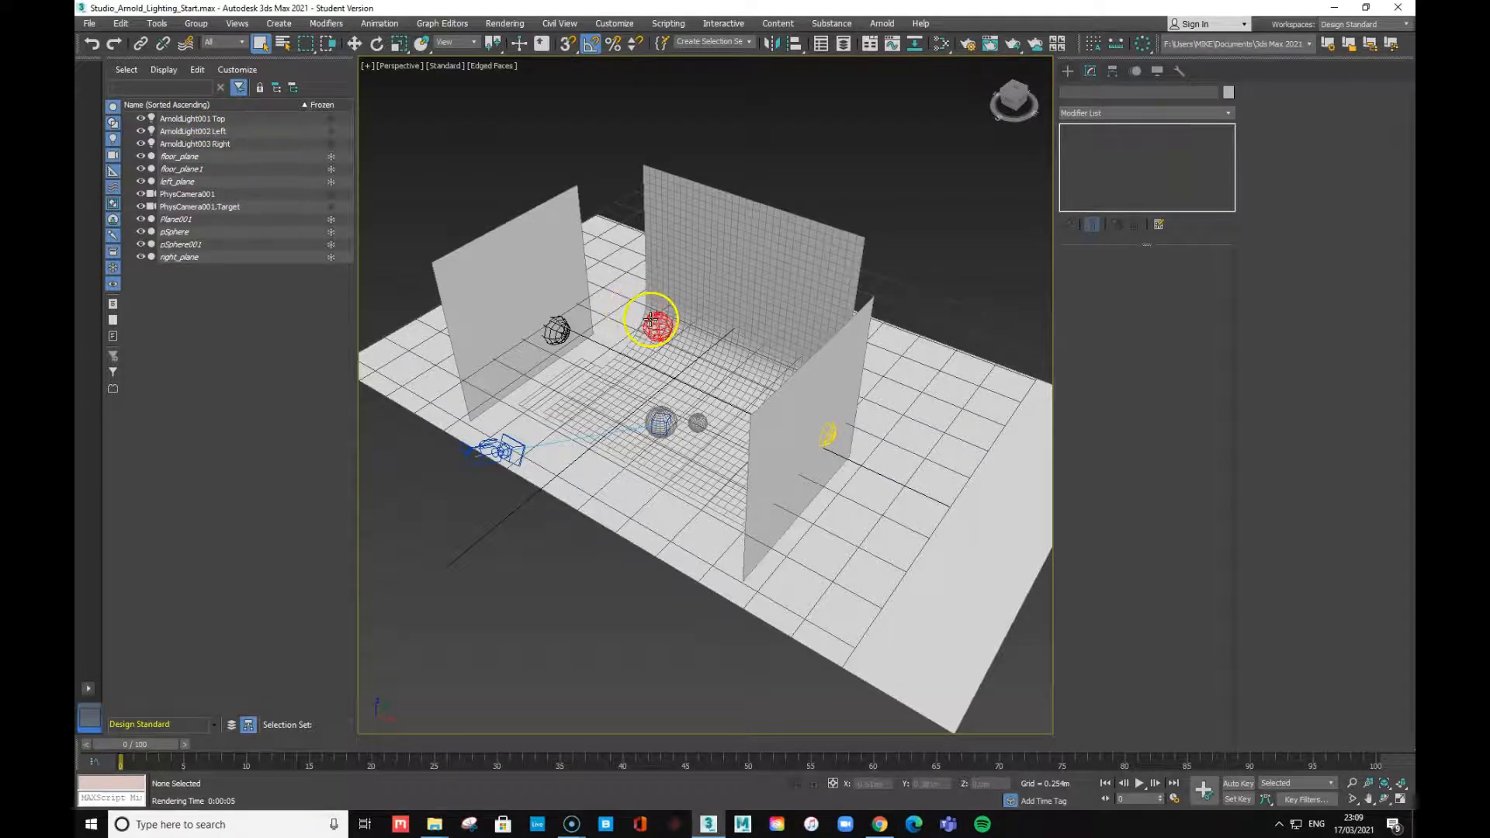
Freeze PhysCamera001 and its target in the scene list
alt+middle_drag(733, 525, 766, 487)
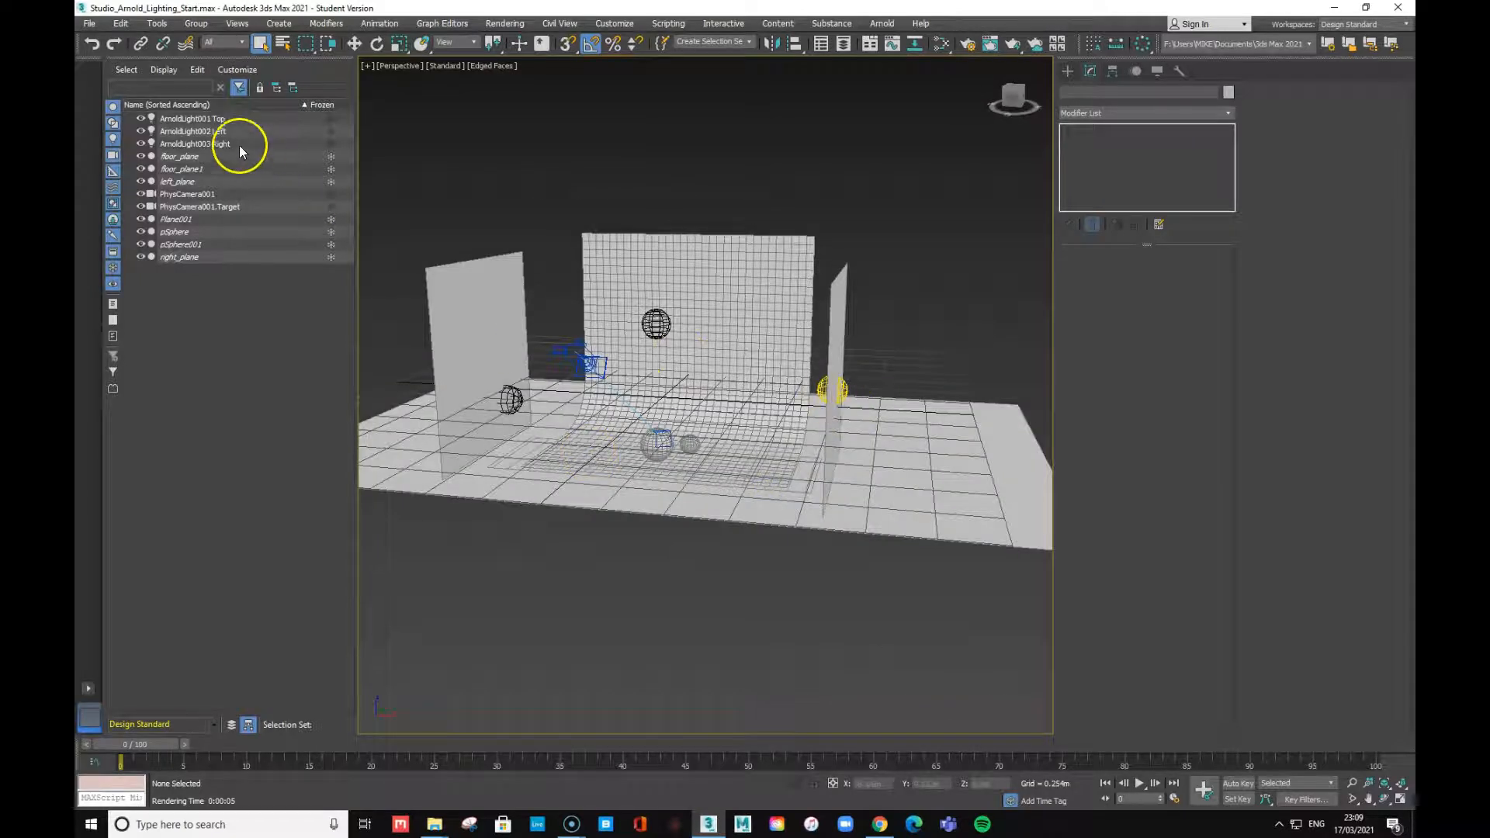
click(332, 194)
click(331, 207)
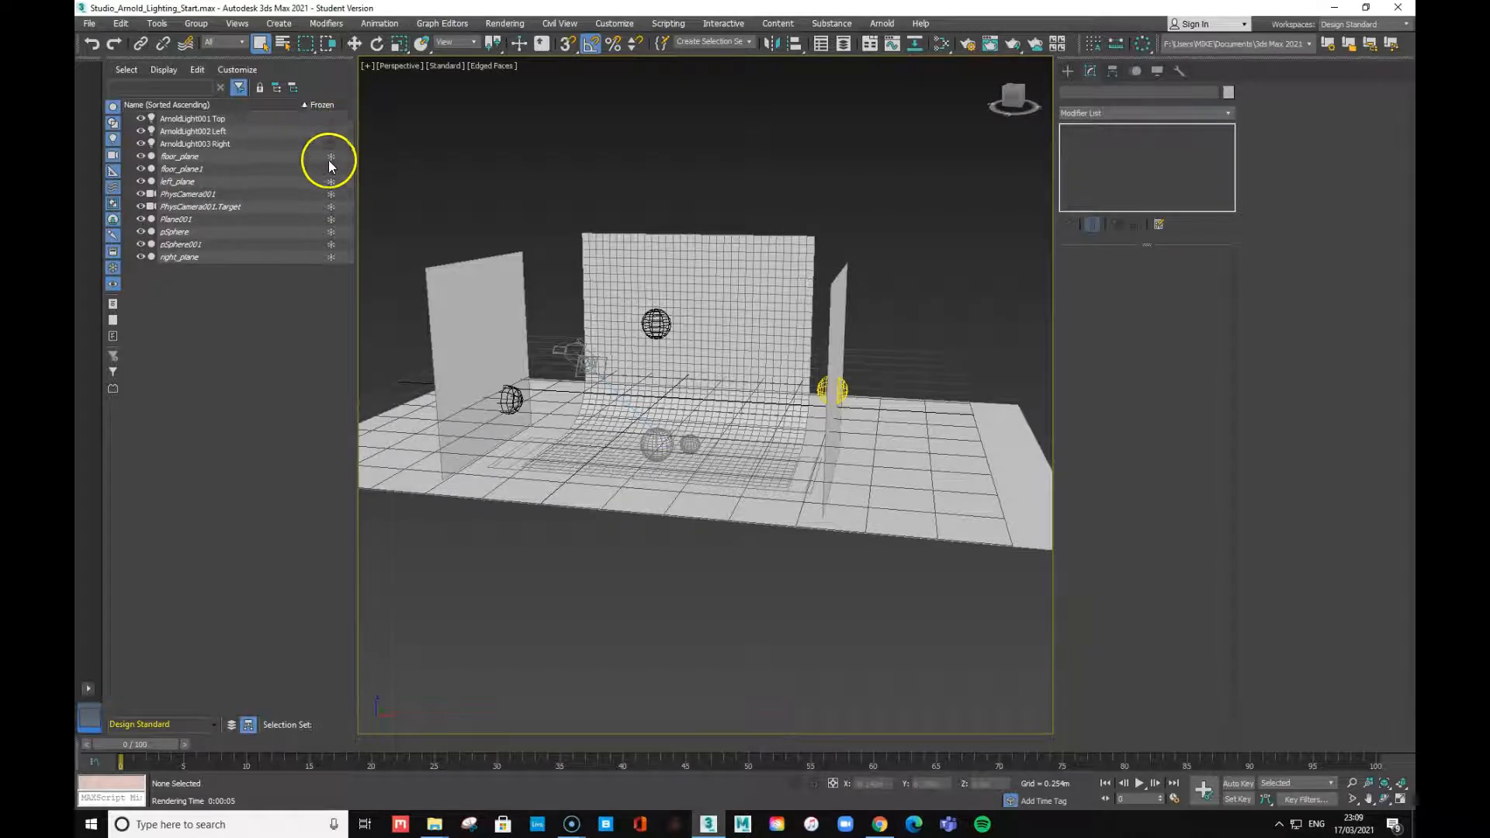
Preview the scene lighting in the perspective viewport with ActiveShade using Arnold, and switch the preview back off
click(655, 326)
mouse_move(656, 478)
alt+middle_down()
mouse_move(671, 468)
mouse_move(673, 487)
alt+middle_up()
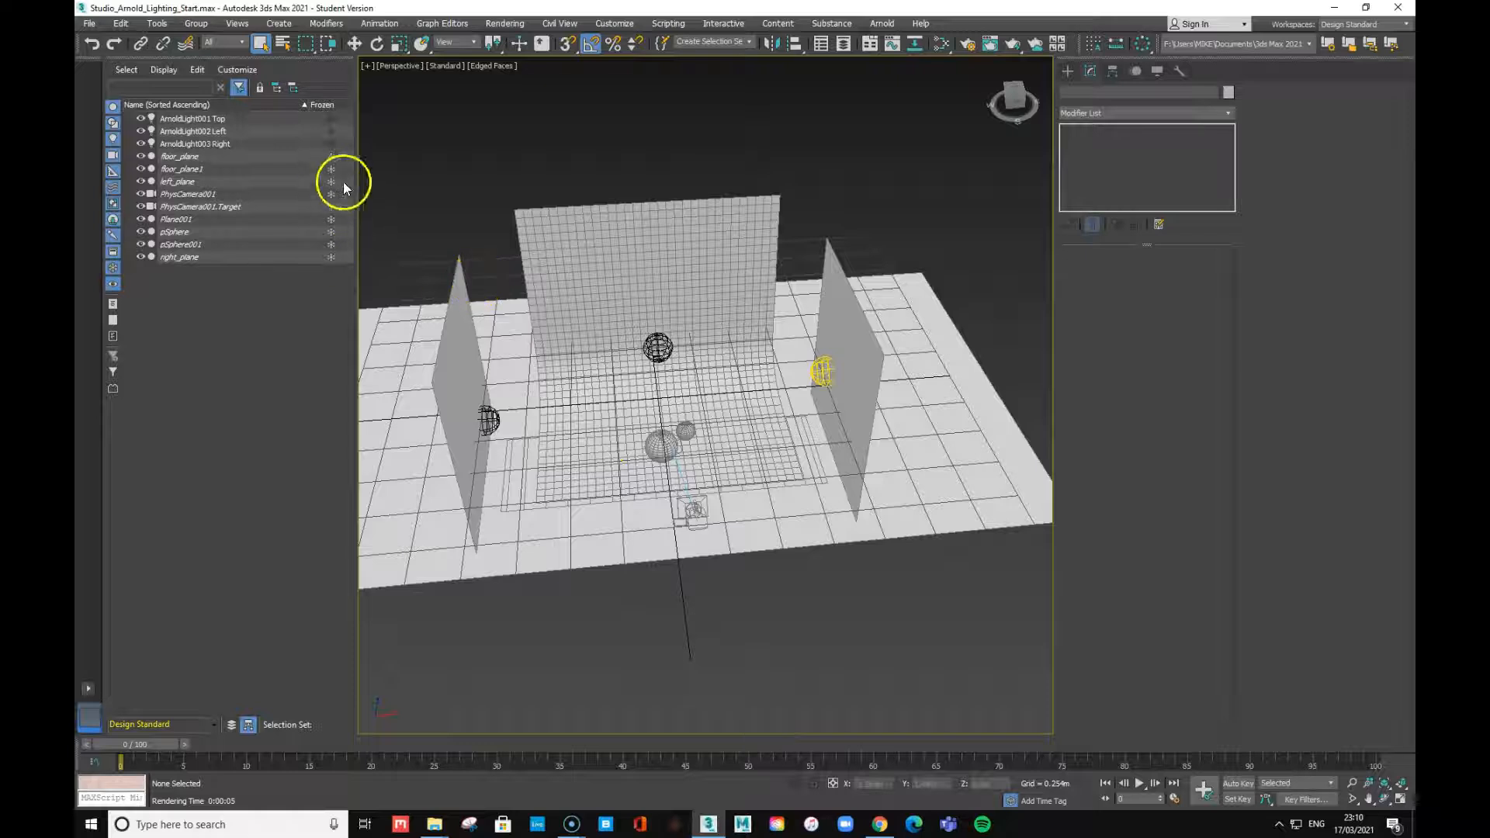
alt+middle_drag(728, 517, 742, 465)
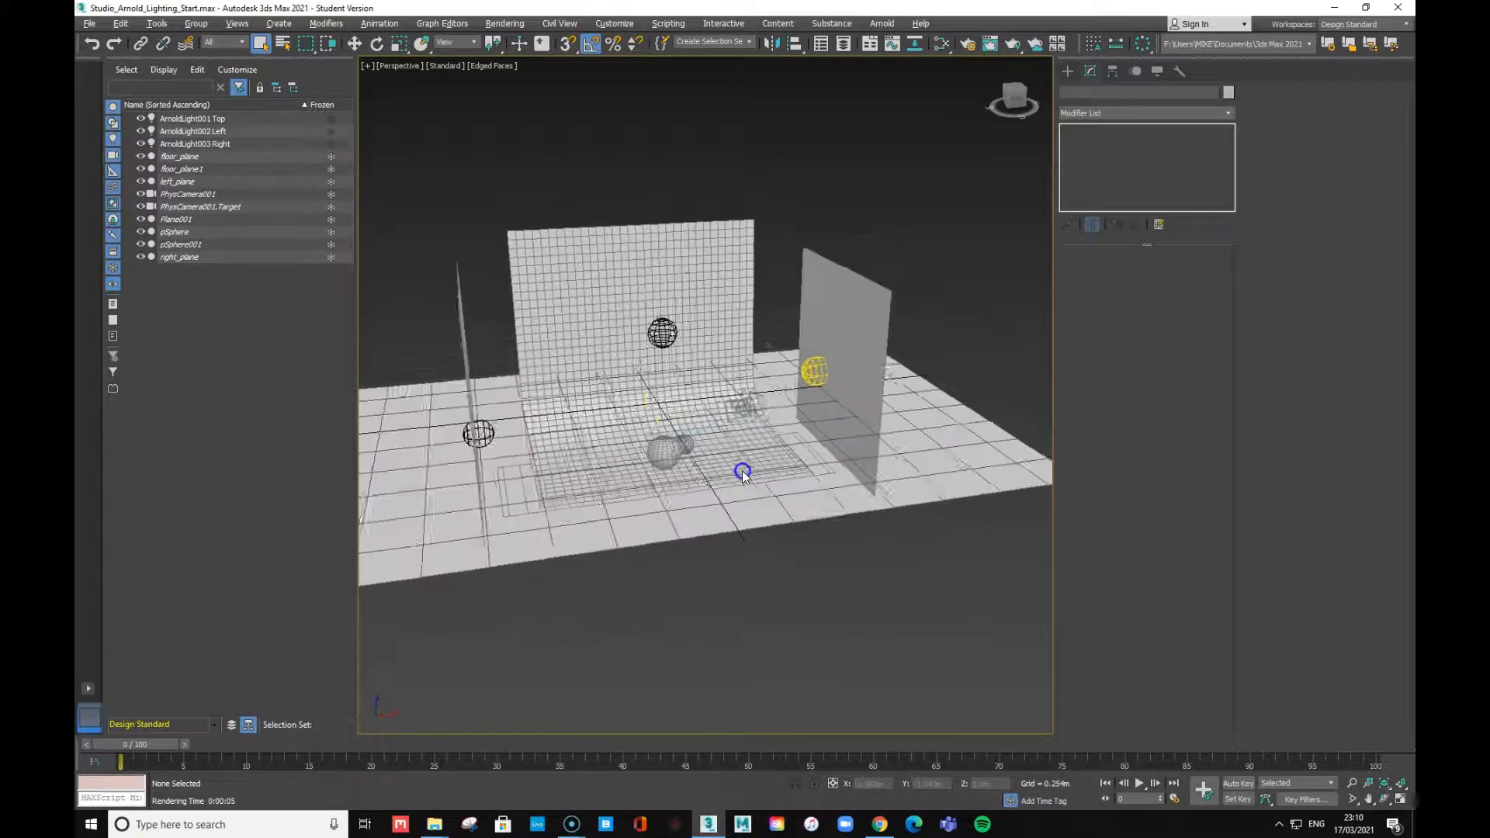
alt+middle_drag(837, 510, 801, 489)
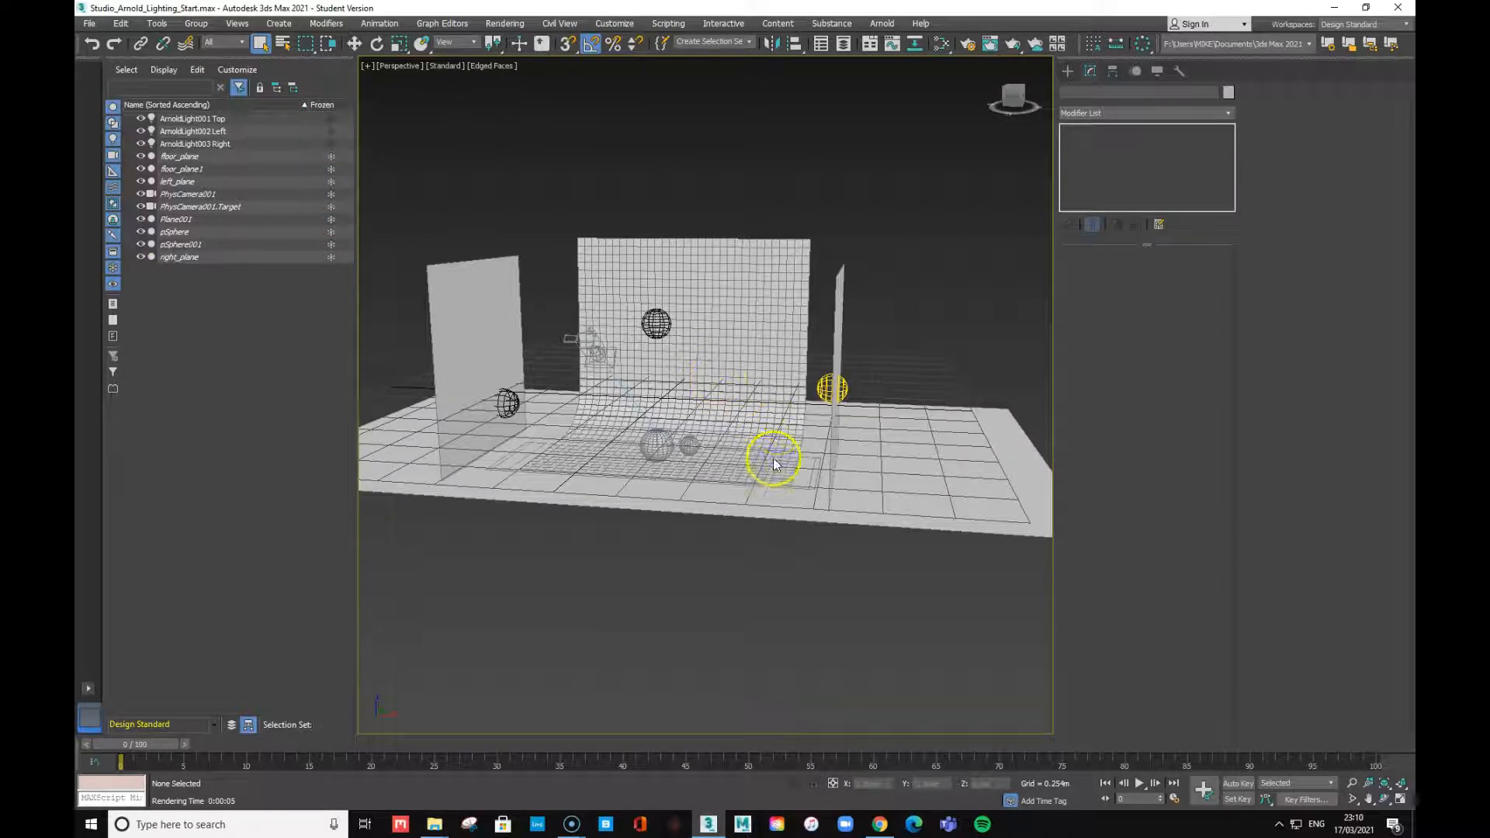
alt+middle_drag(760, 496, 735, 525)
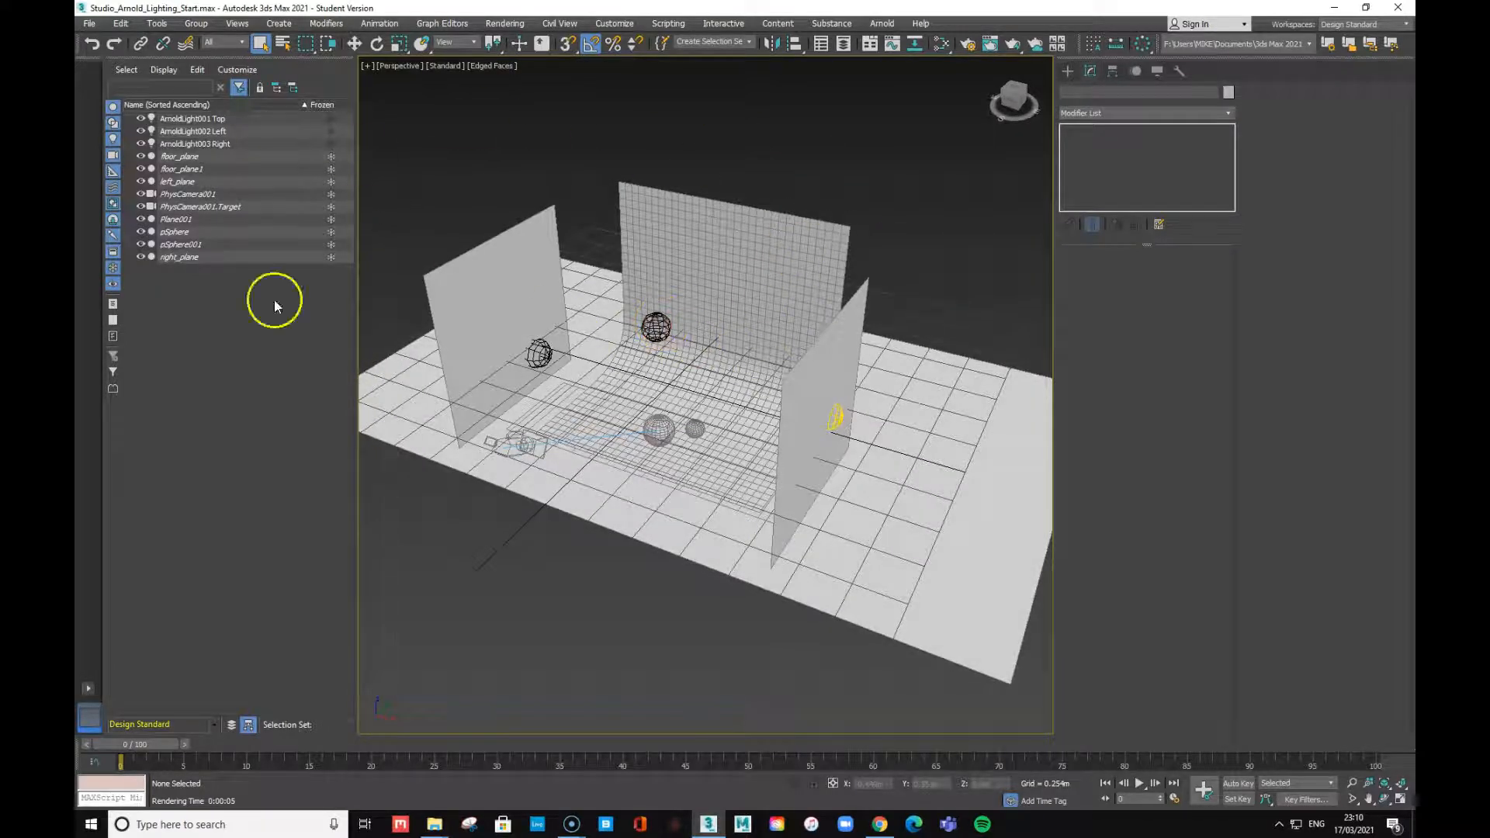
click(444, 66)
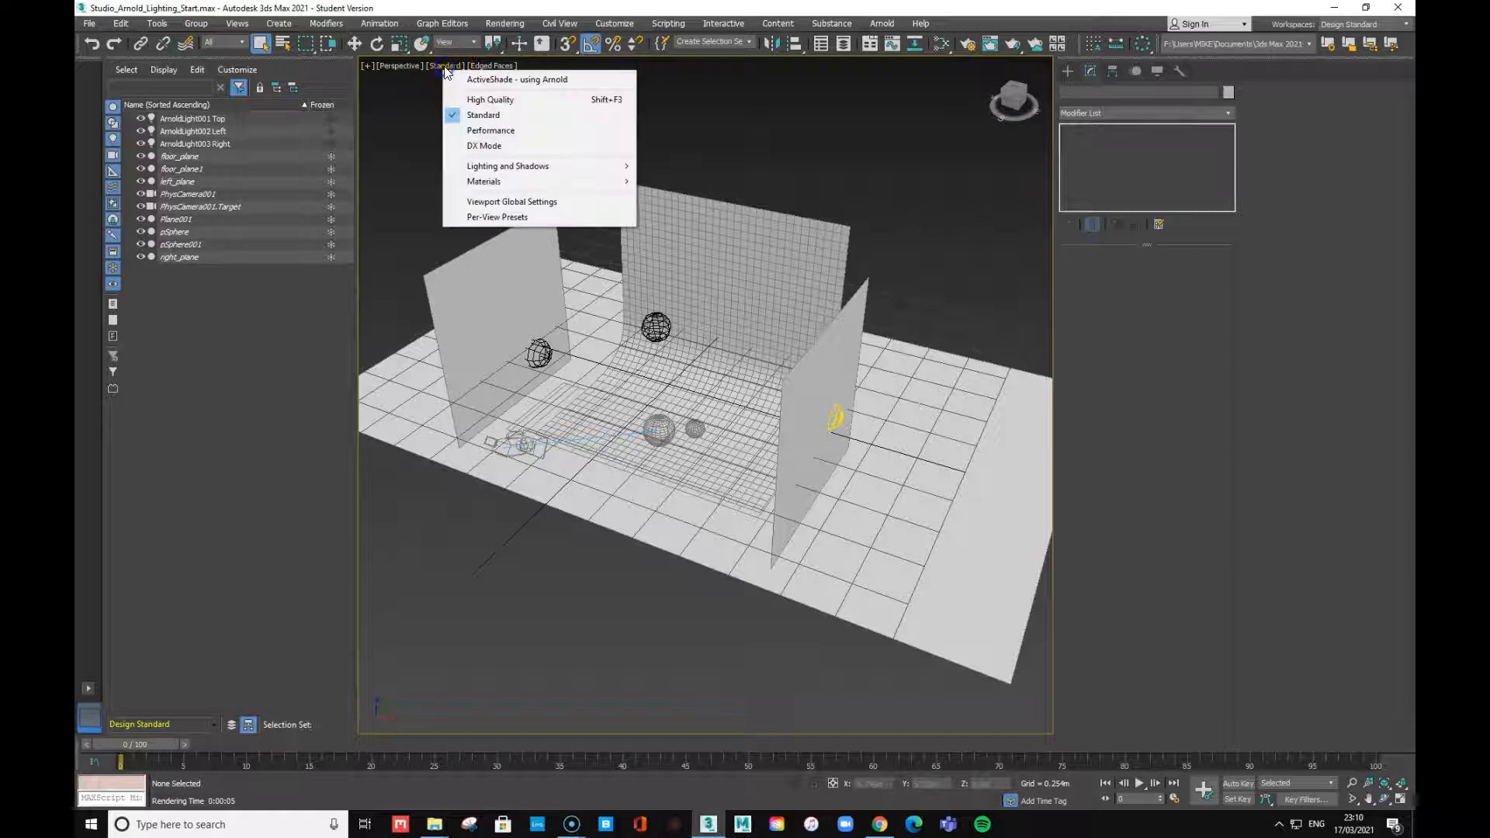
click(482, 79)
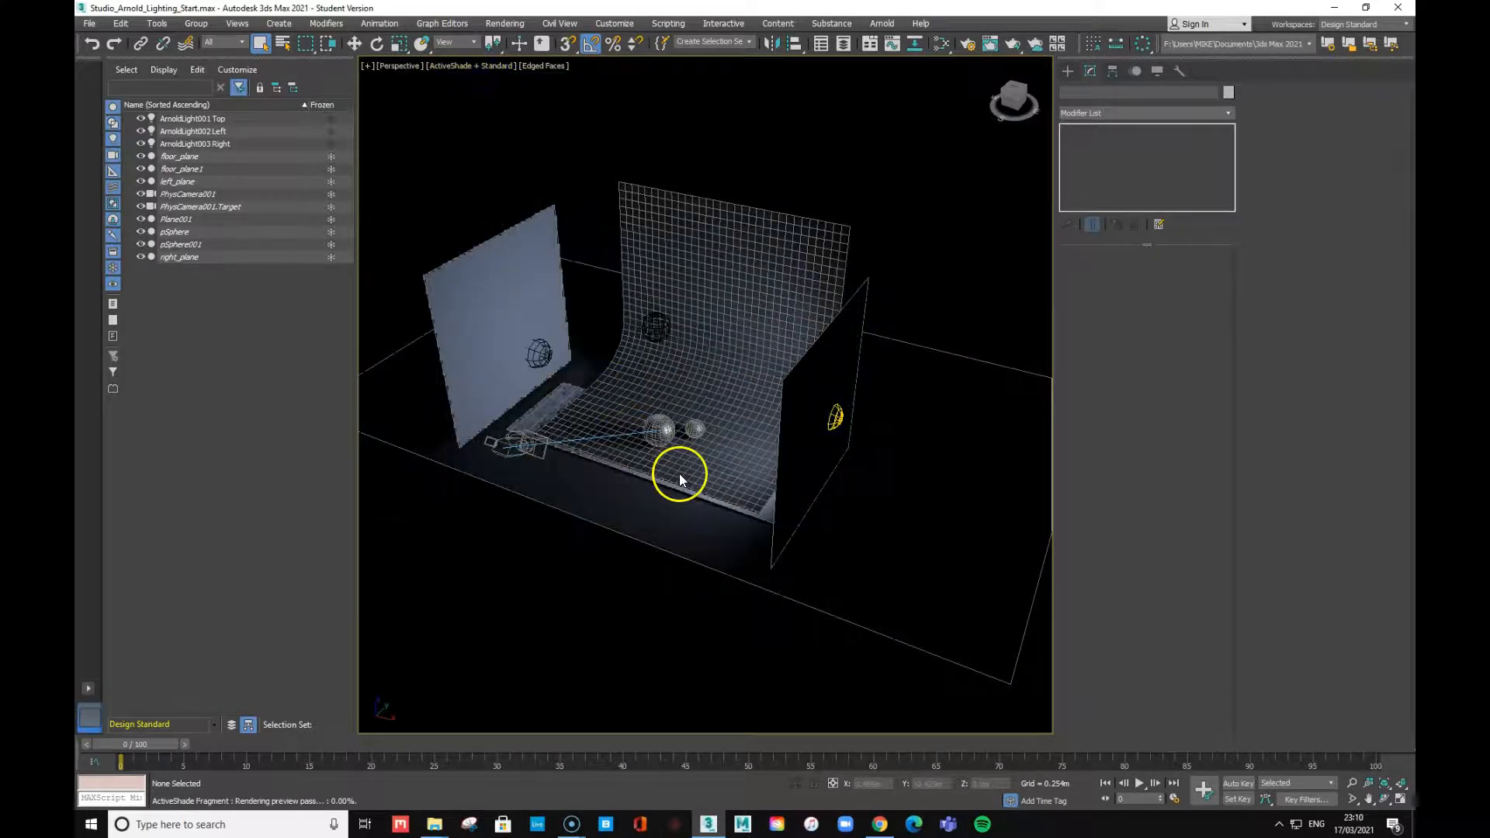
alt+middle_drag(629, 571, 746, 528)
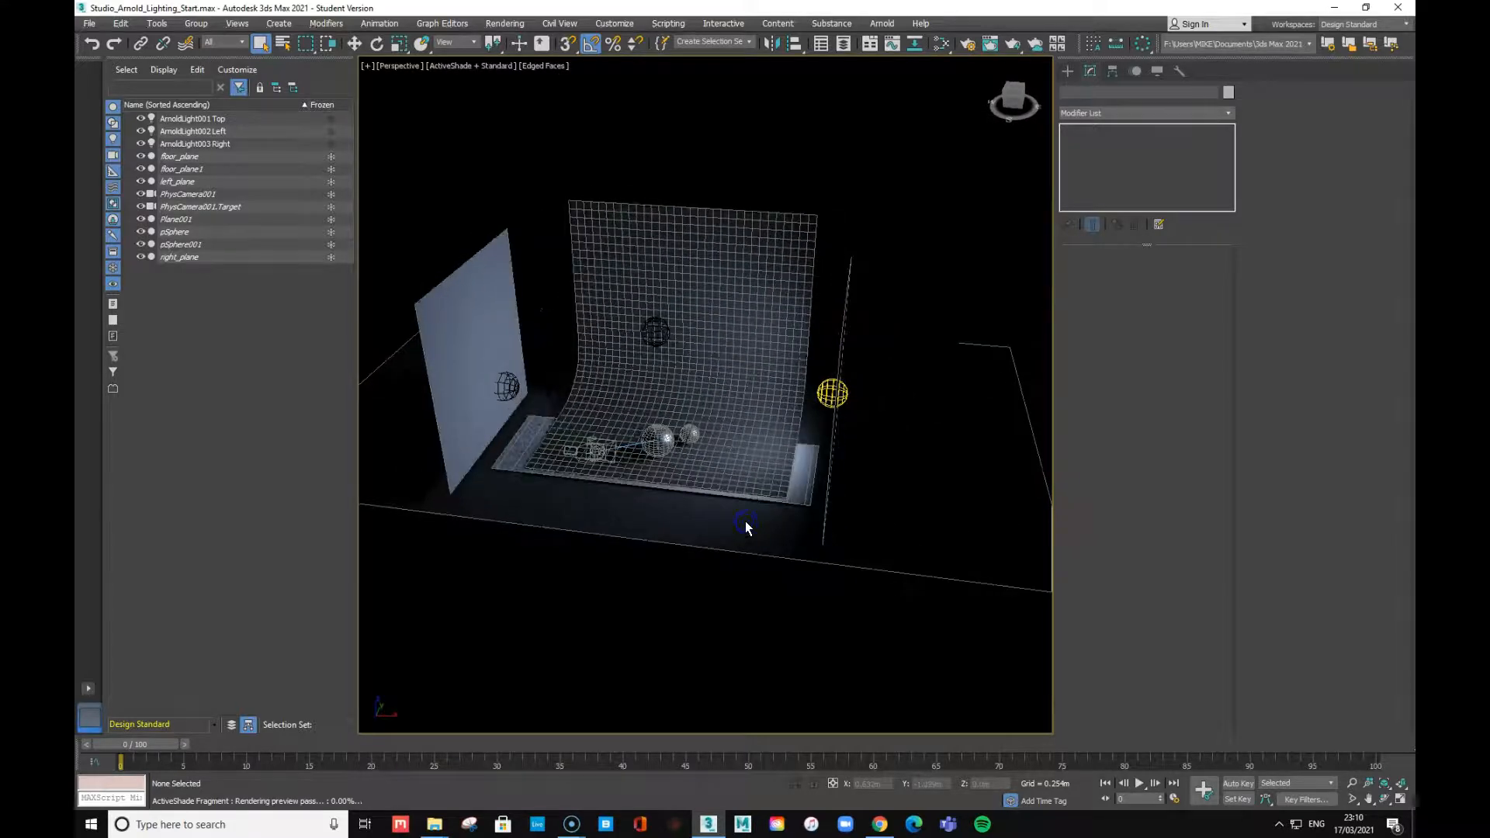
click(459, 66)
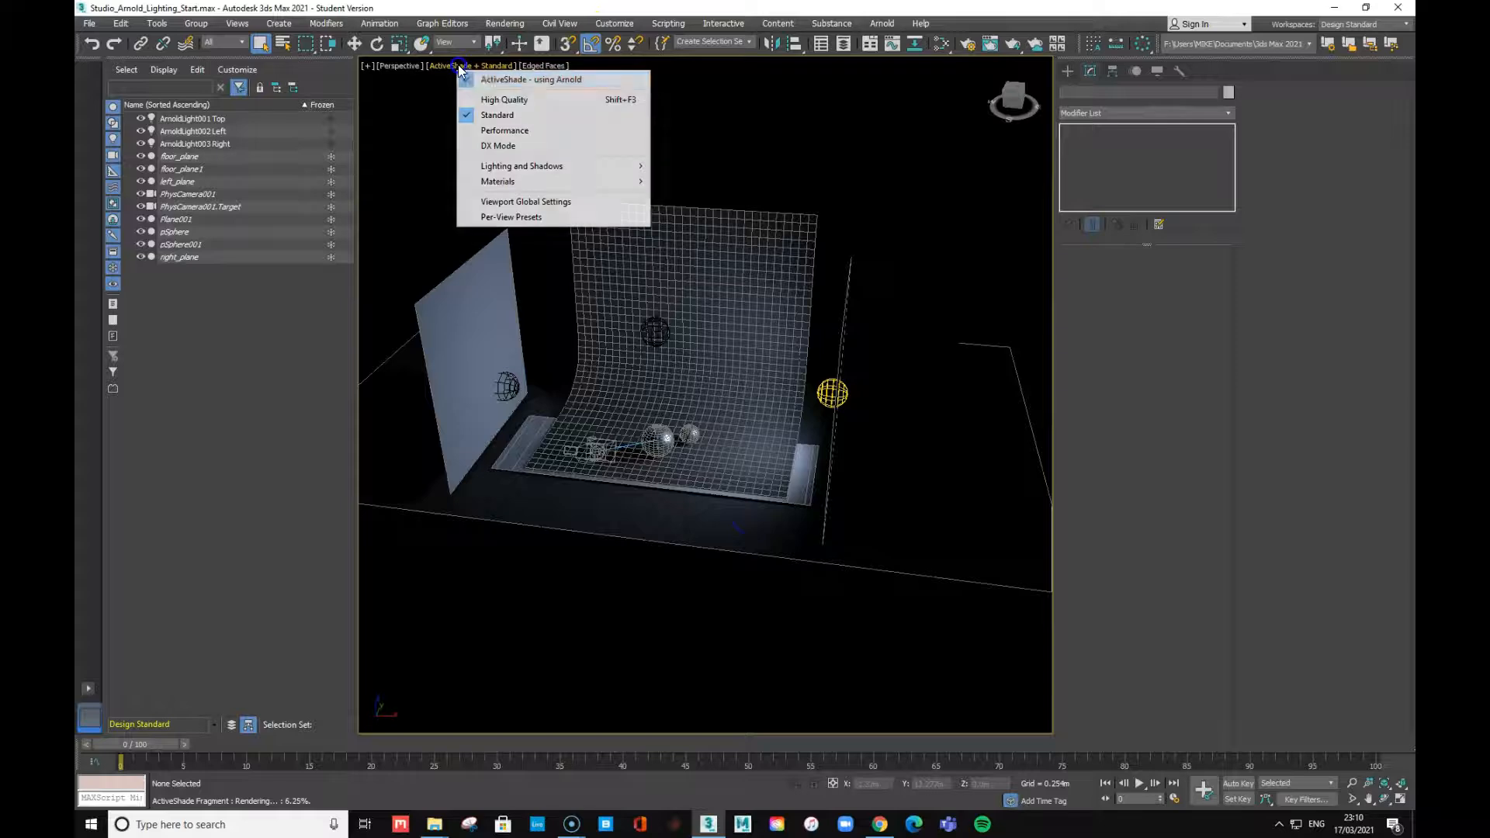
click(490, 79)
Examine the spheres on the curved backdrop and the positions of the lights, side planes and camera around them
alt+middle_drag(706, 408, 798, 502)
scroll(818, 461, up, 3)
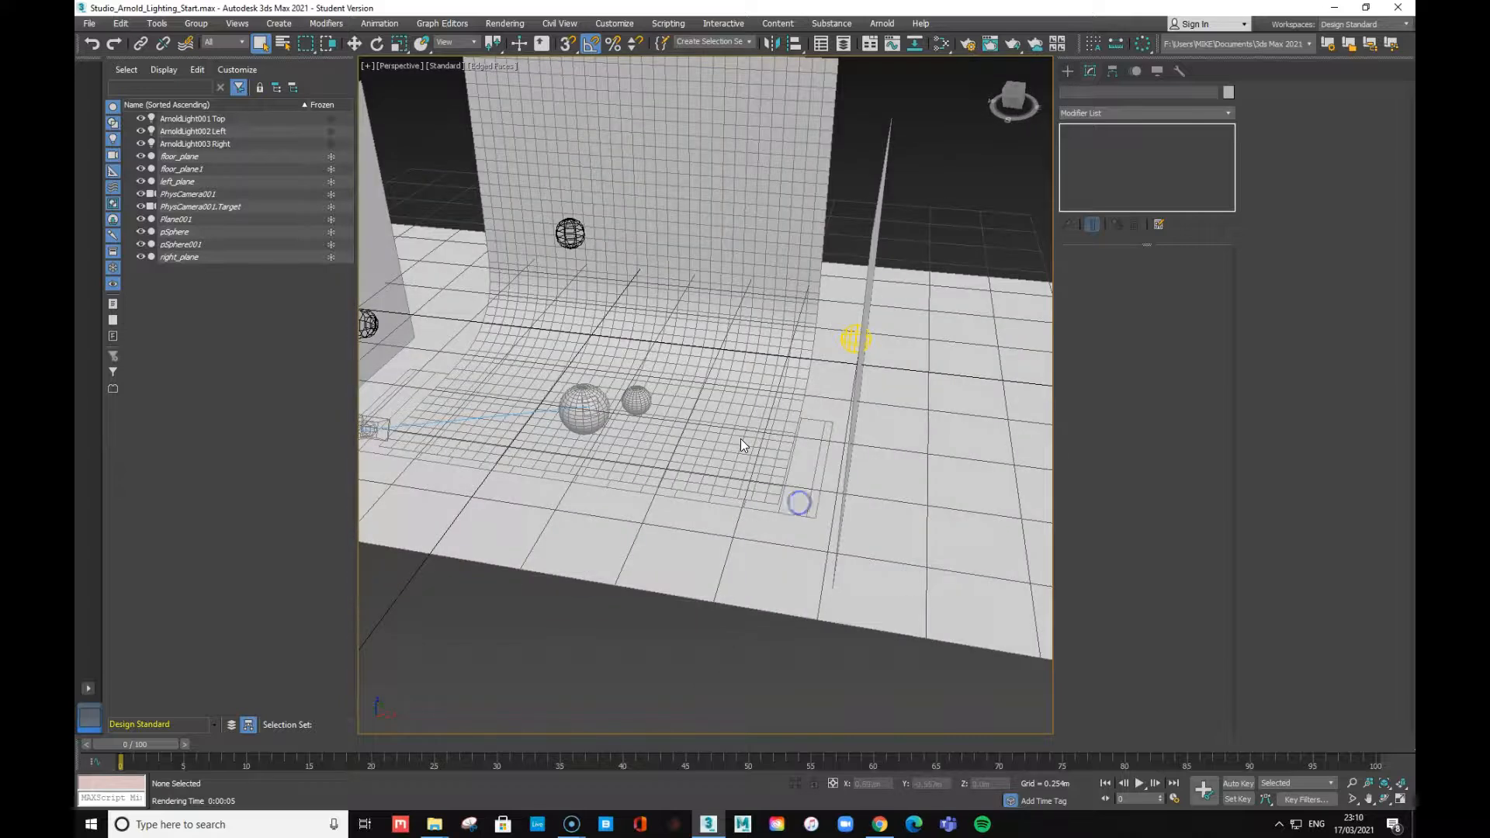
scroll(741, 445, down, 4)
scroll(741, 445, up, 4)
scroll(740, 446, down, 1)
alt+middle_drag(740, 446, 784, 555)
click(788, 495)
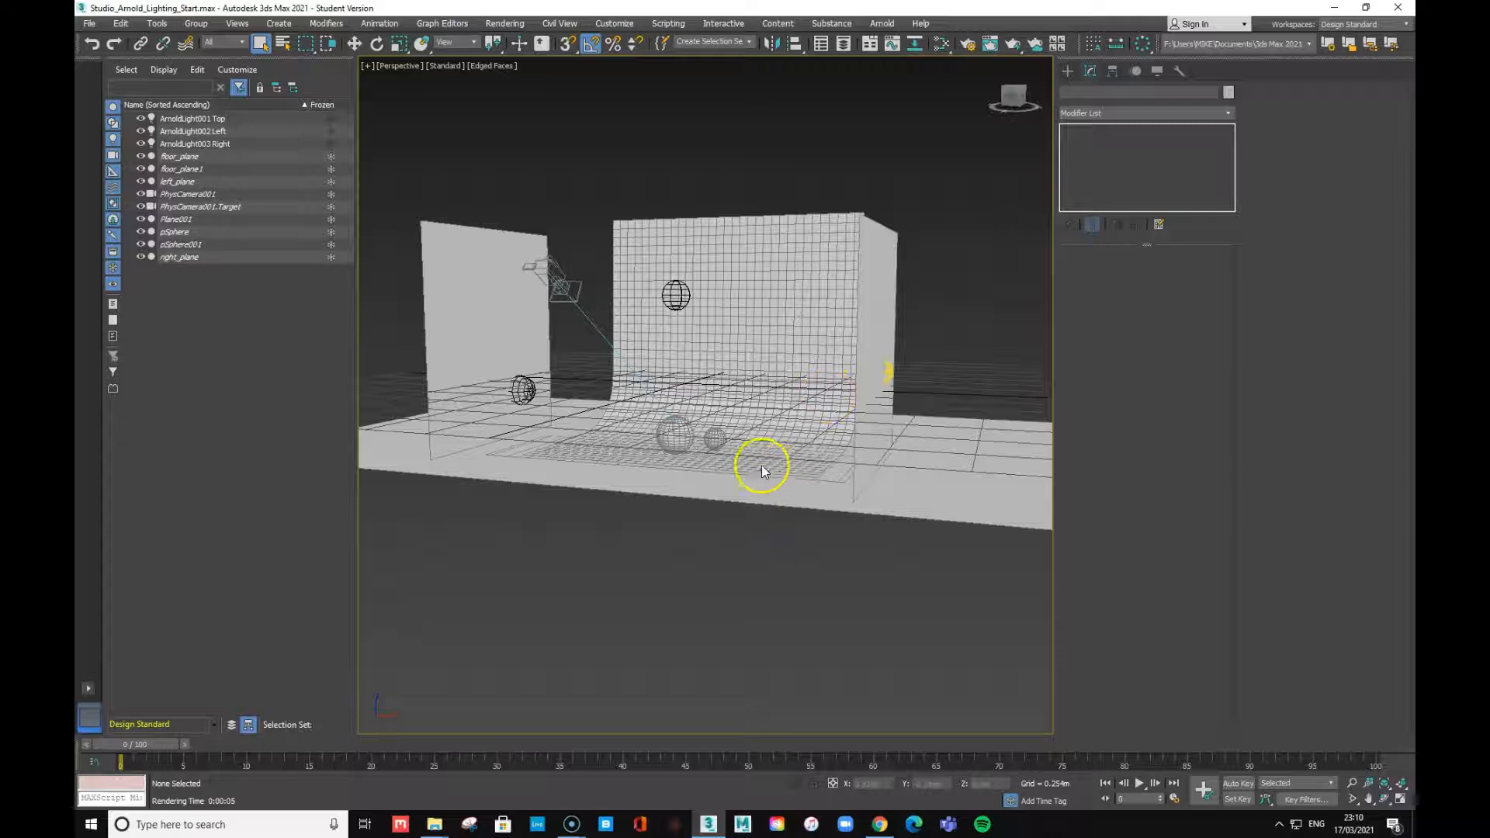
alt+middle_drag(716, 503, 728, 505)
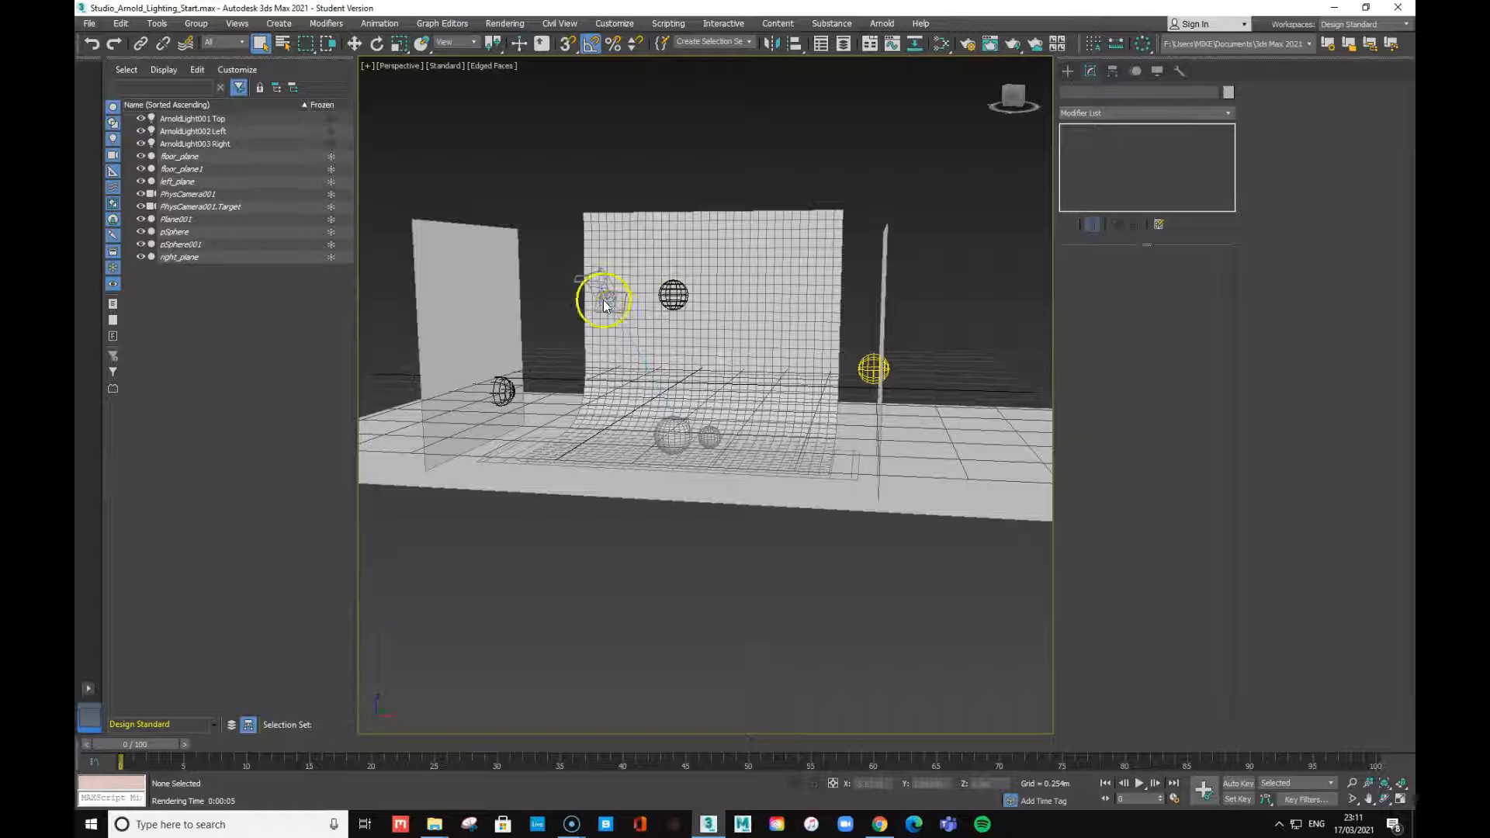
Look through PhysCamera001, render the camera view, and close the rendered frame window
key(c)
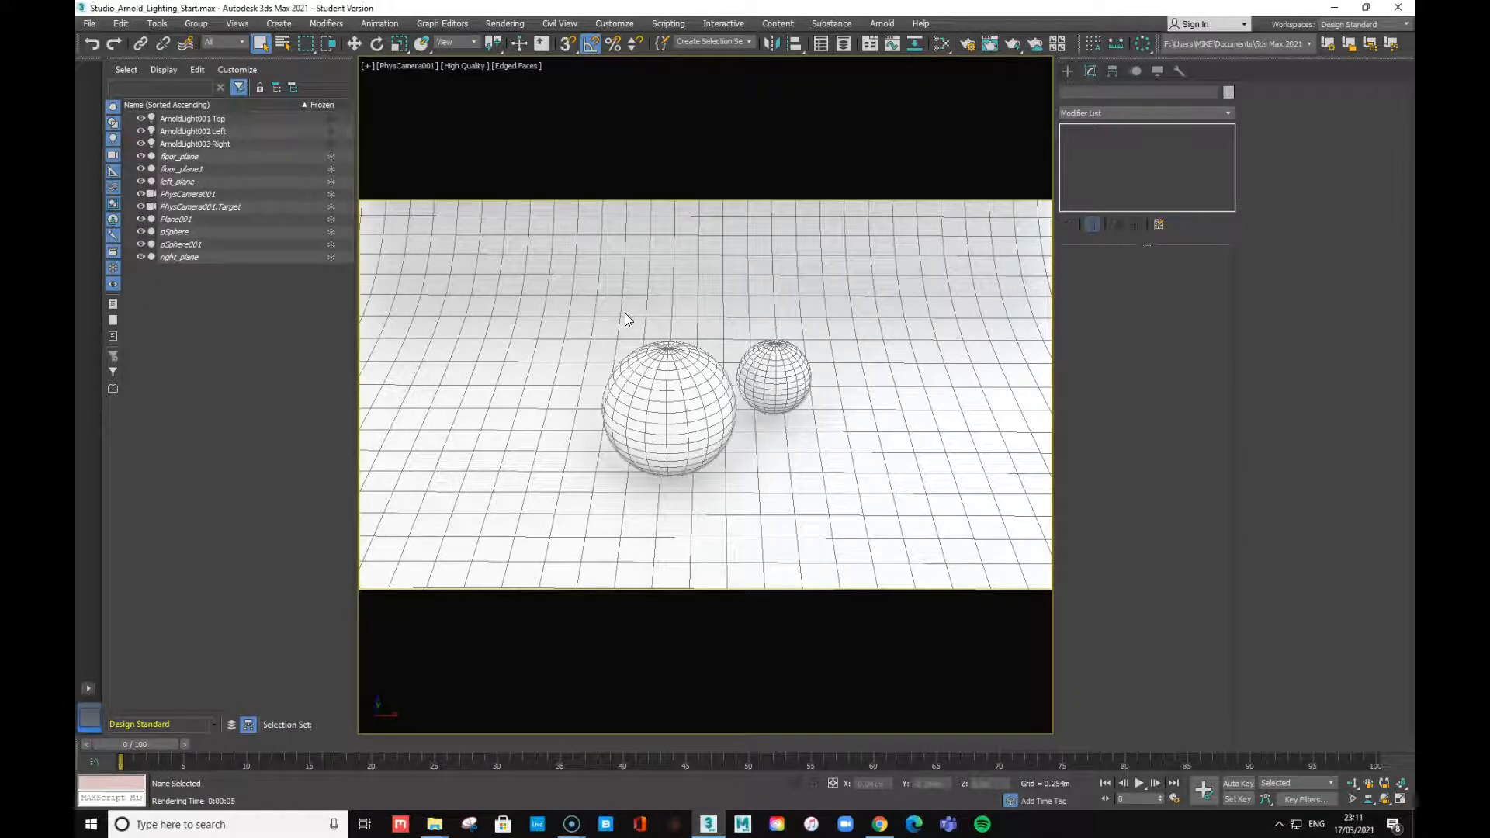
key(p)
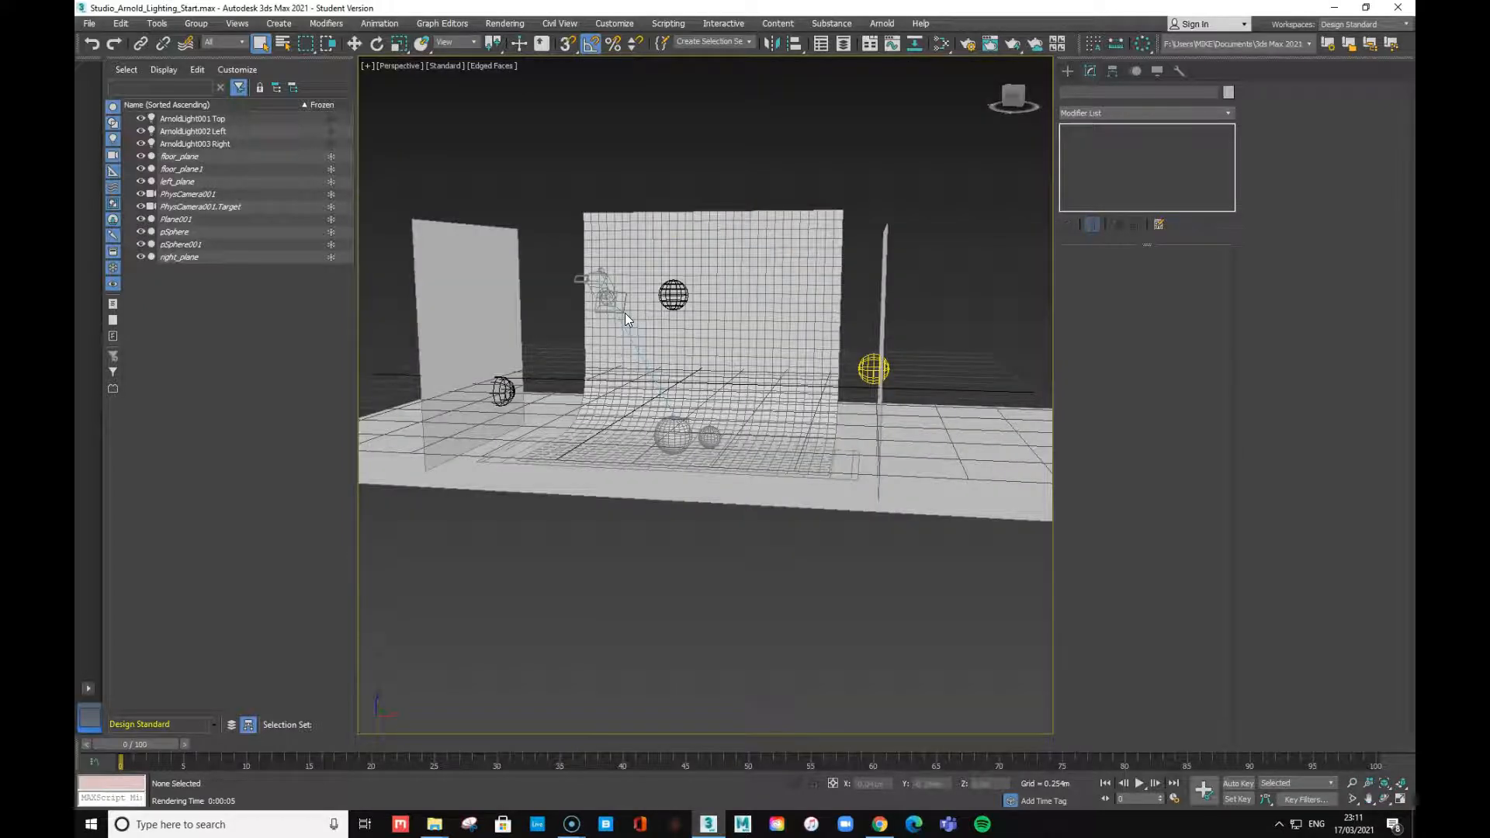
key(c)
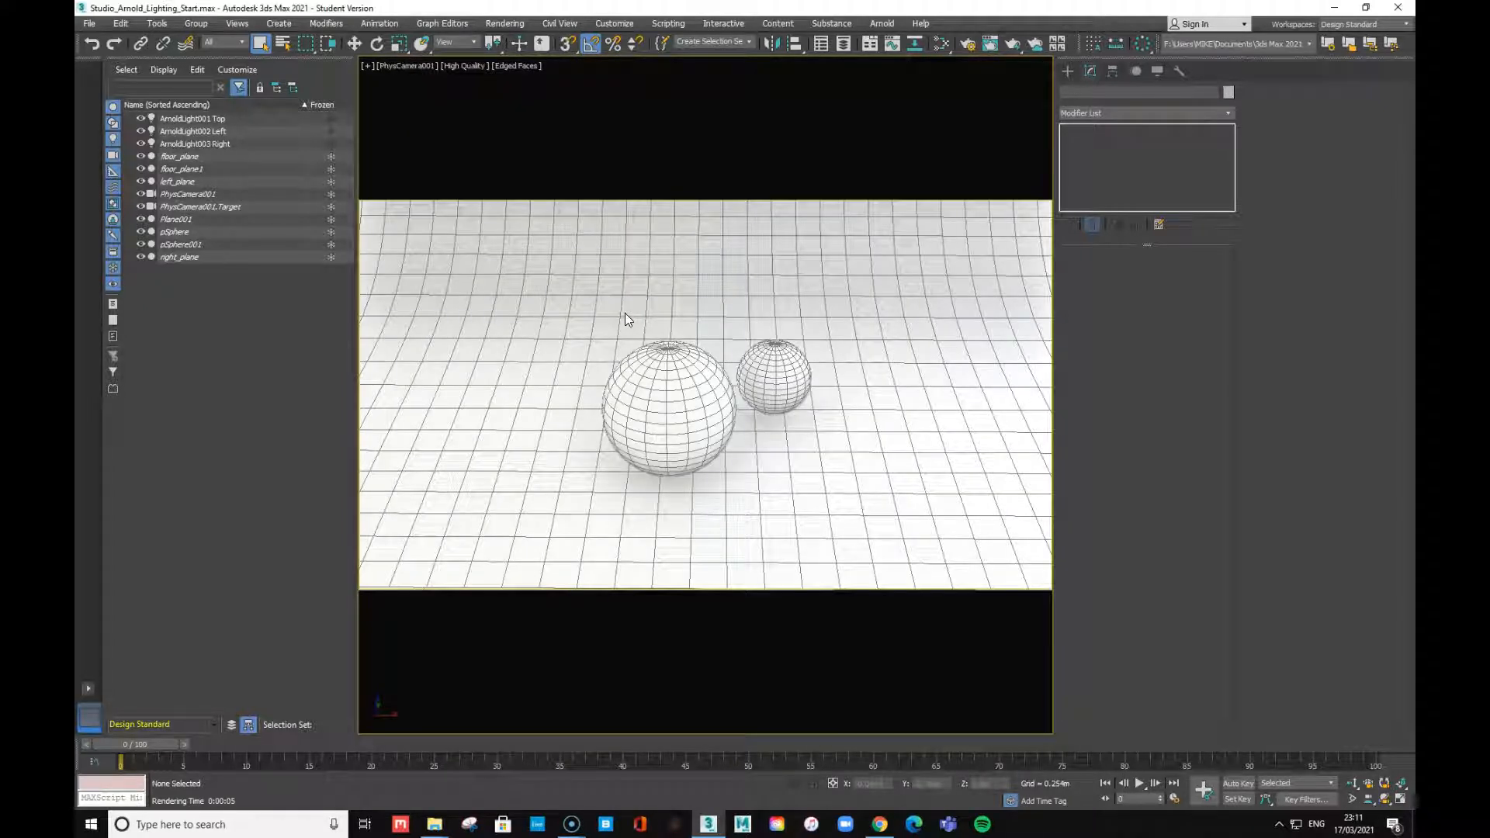
key(shift+q)
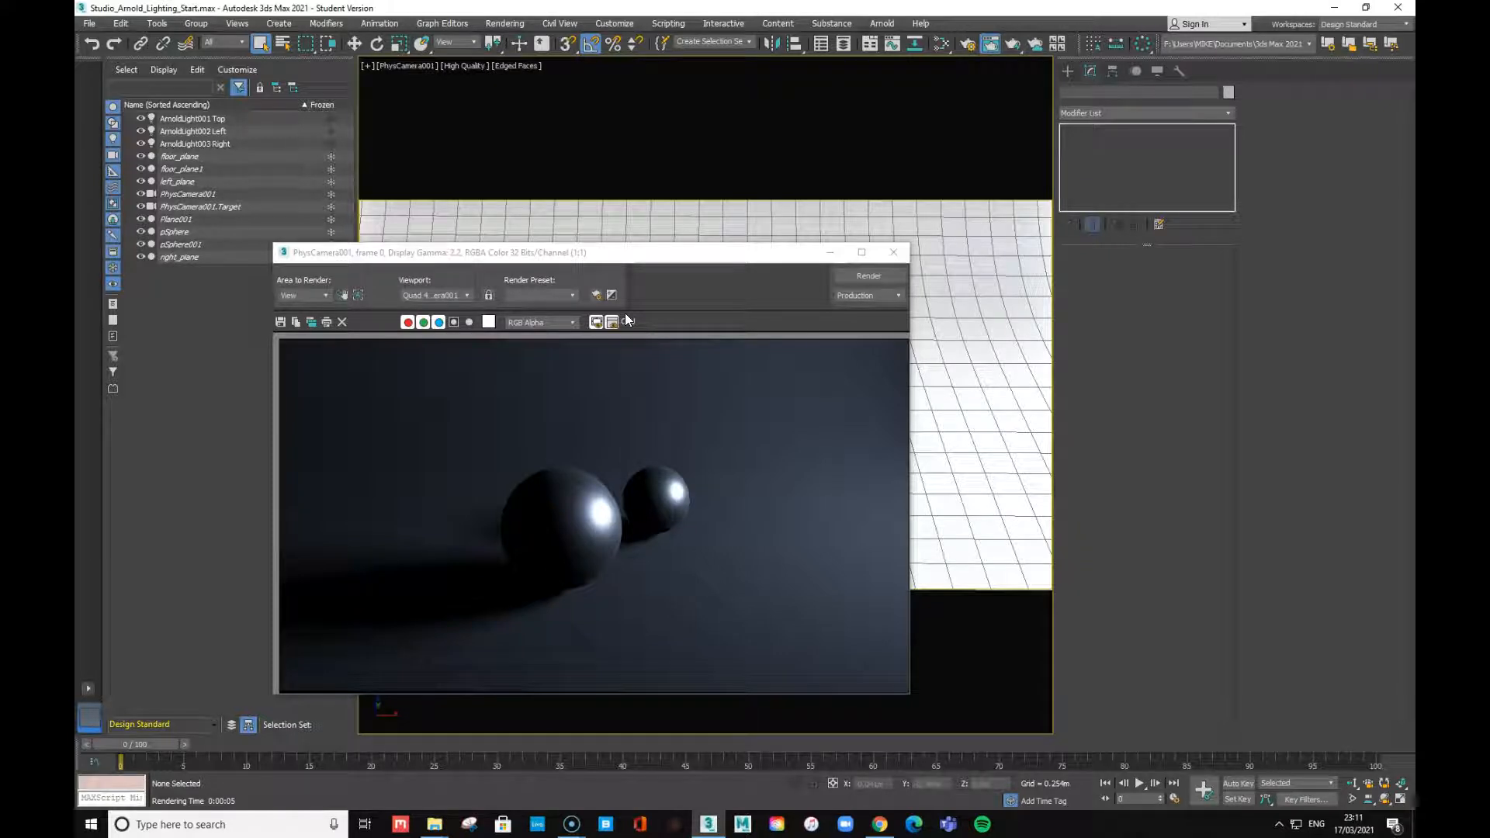
click(894, 253)
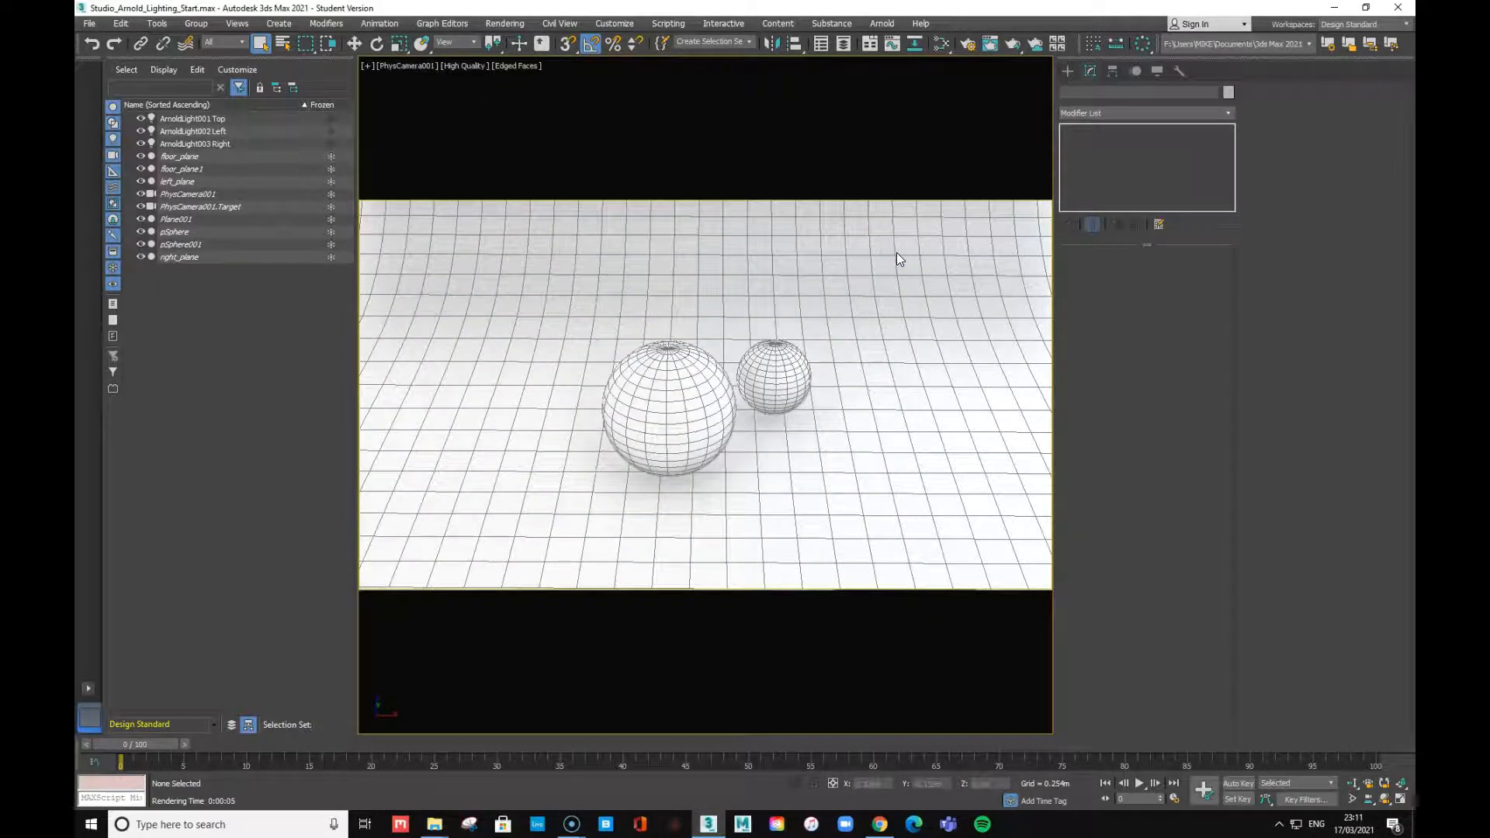
Return to the perspective view and open the Light Lister, placing it below the studio set
key(p)
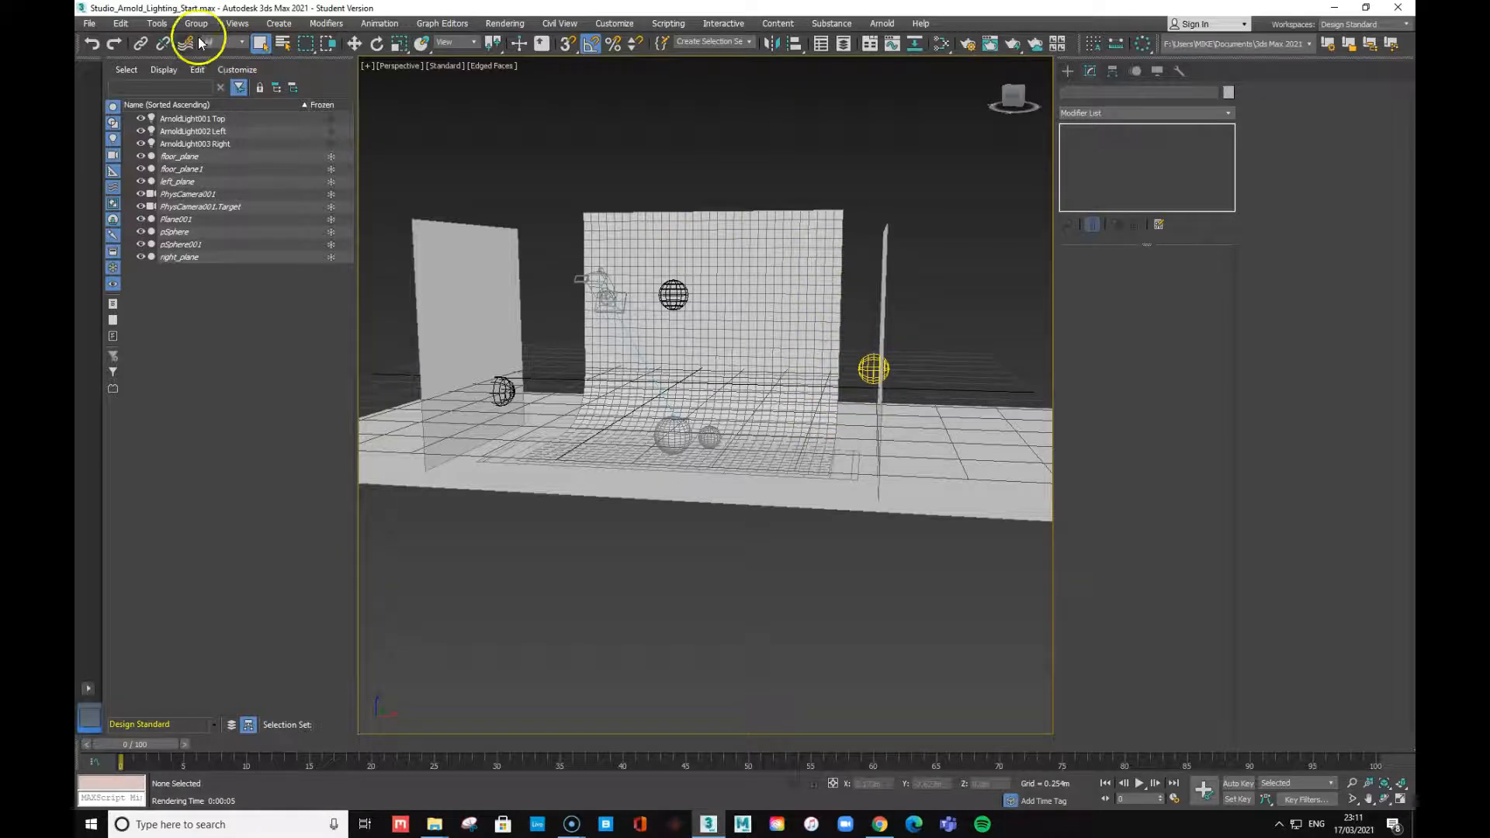
click(156, 24)
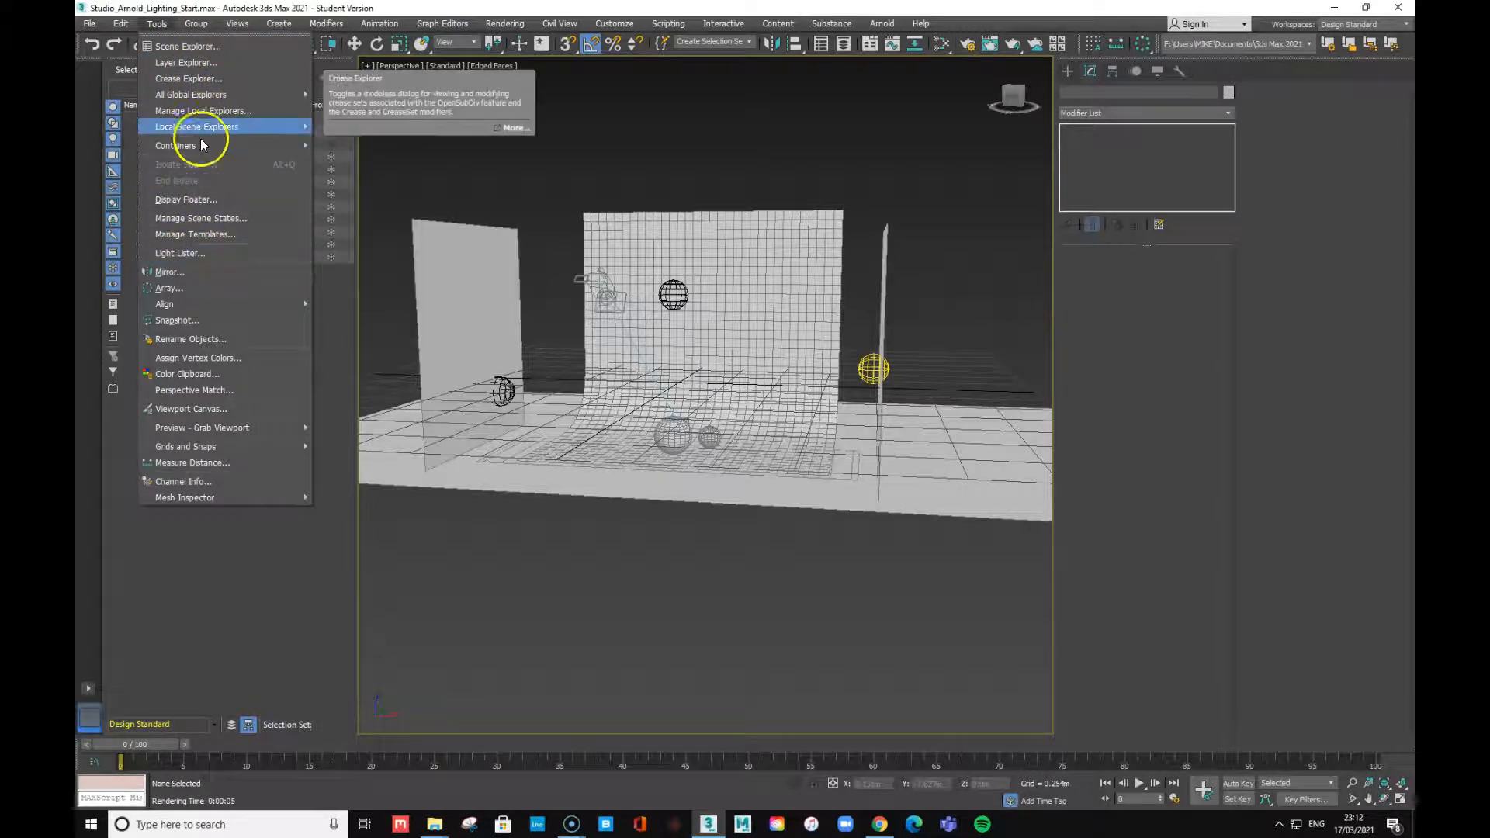
click(188, 255)
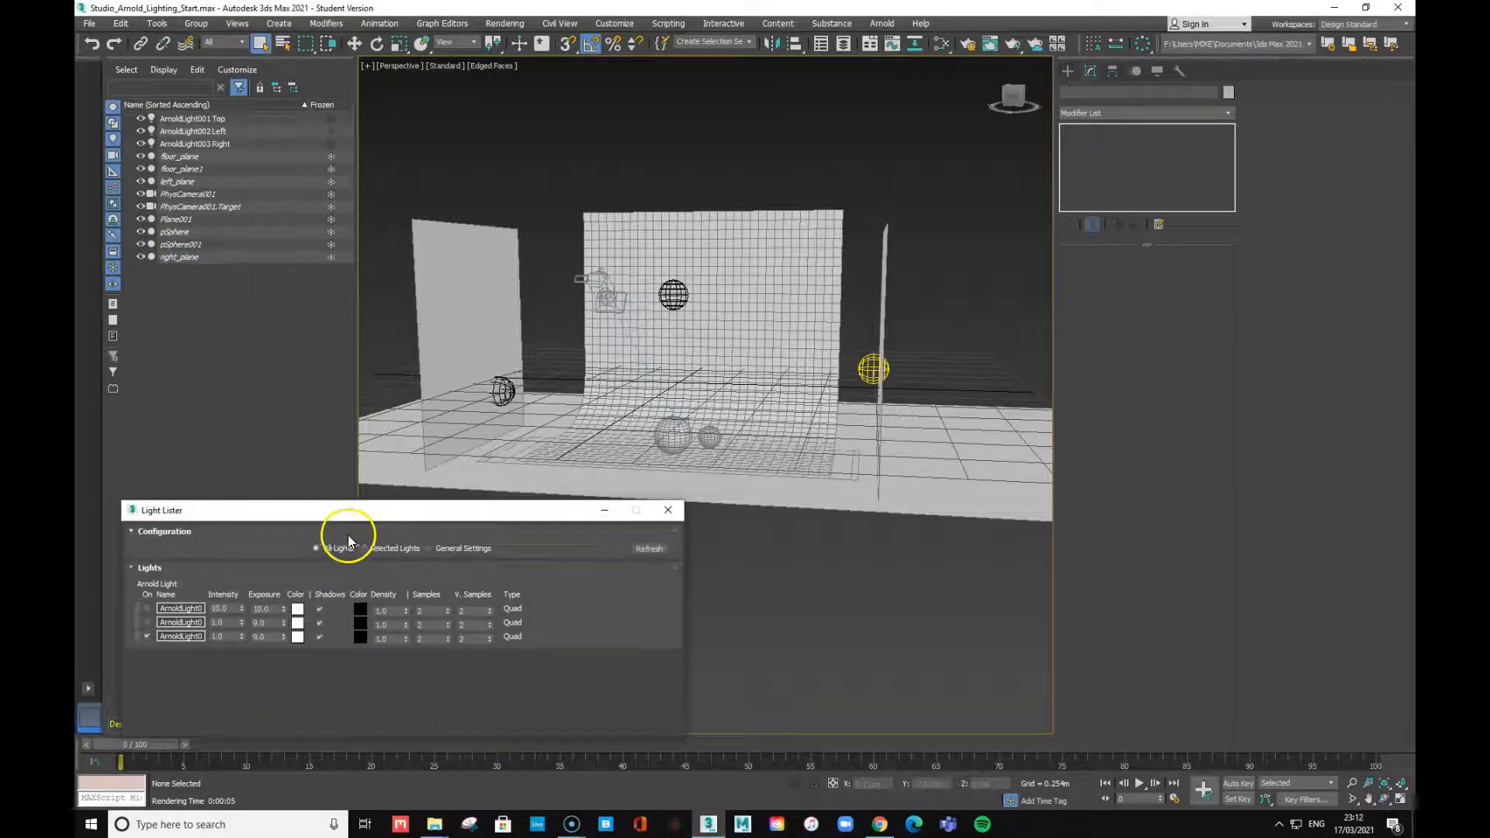
drag(348, 514, 371, 489)
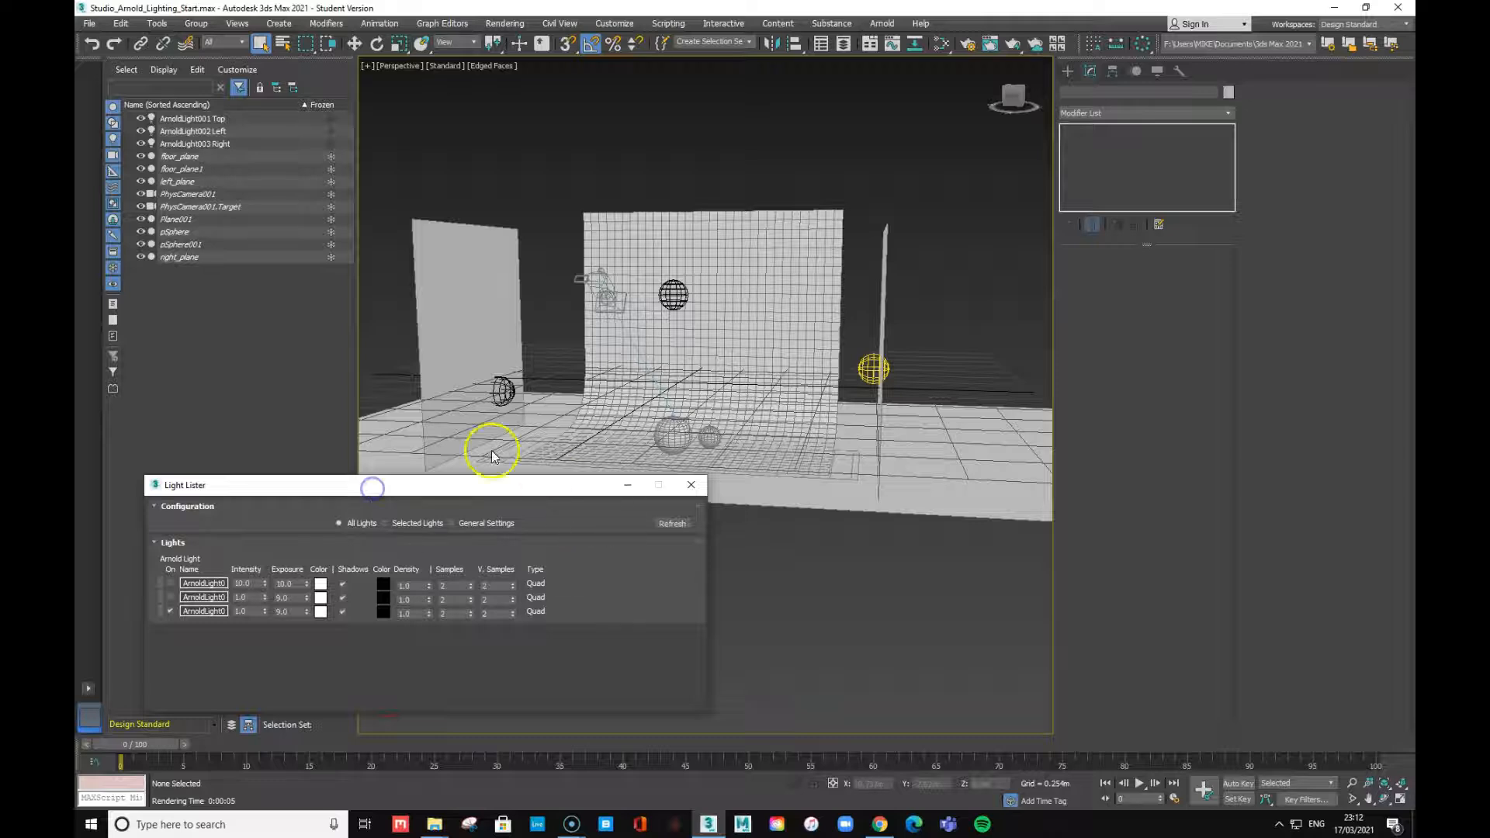
click(170, 611)
Start the ActiveShade preview using Arnold in the perspective viewport and bring the right side plane and its light into view
click(455, 67)
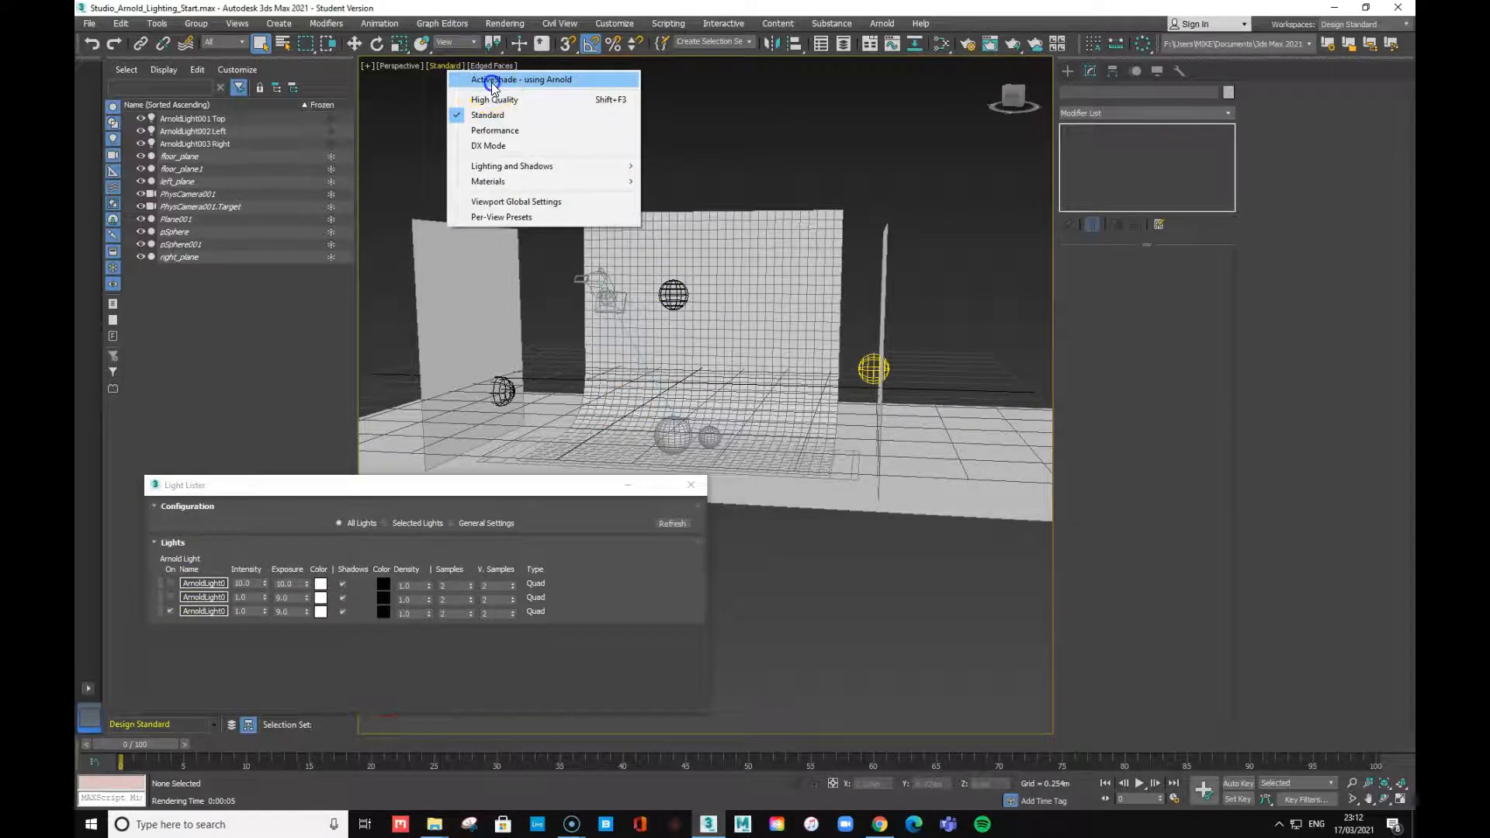
click(492, 80)
mouse_move(876, 576)
alt+middle_down()
mouse_move(856, 588)
mouse_move(888, 577)
alt+middle_up()
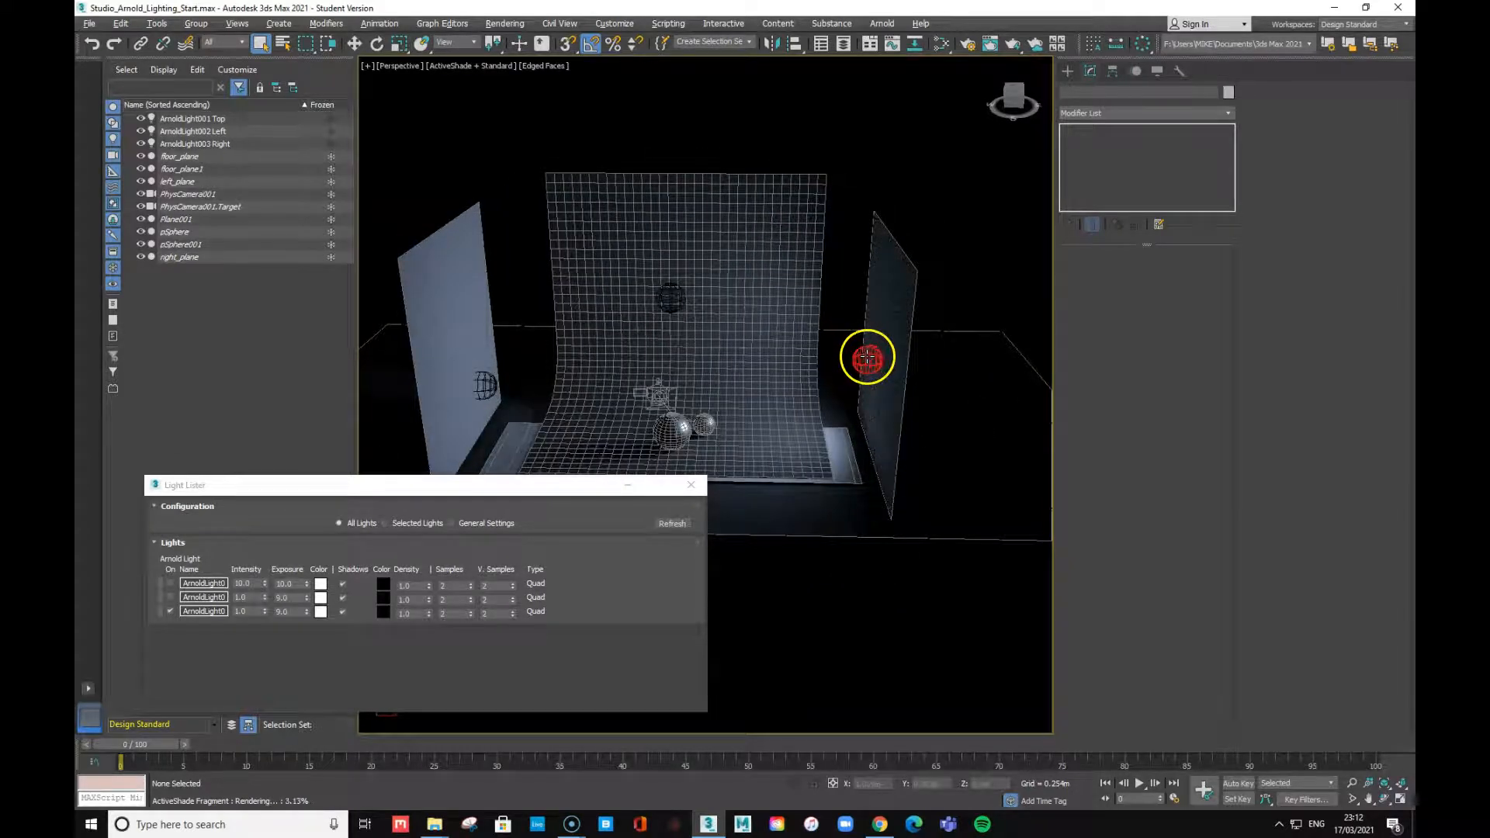
Select the right Arnold light through the Light Lister and set its target distance to about 1.974 m
click(164, 609)
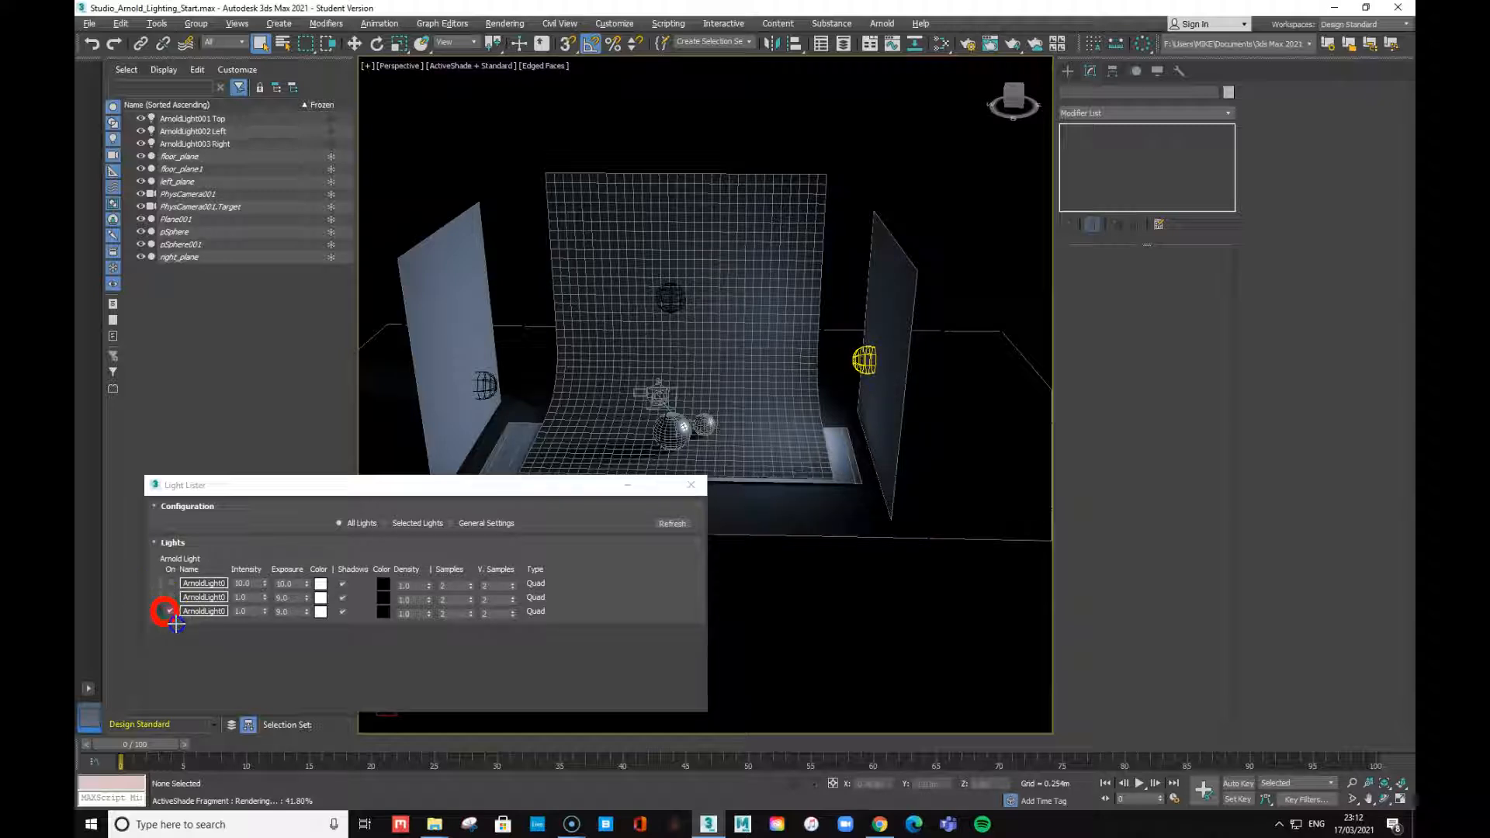
click(161, 612)
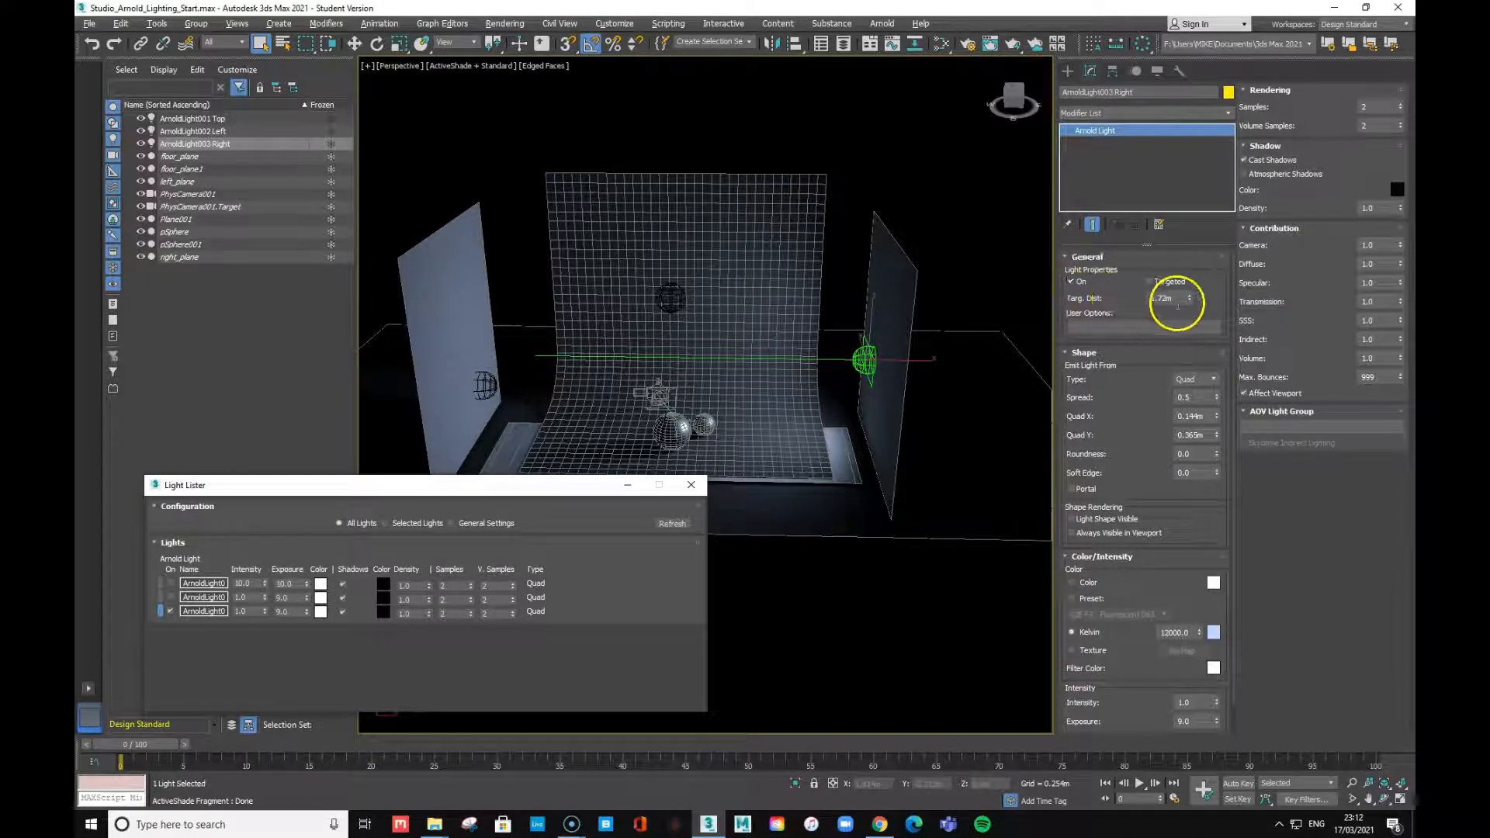
drag(1189, 298, 1204, 230)
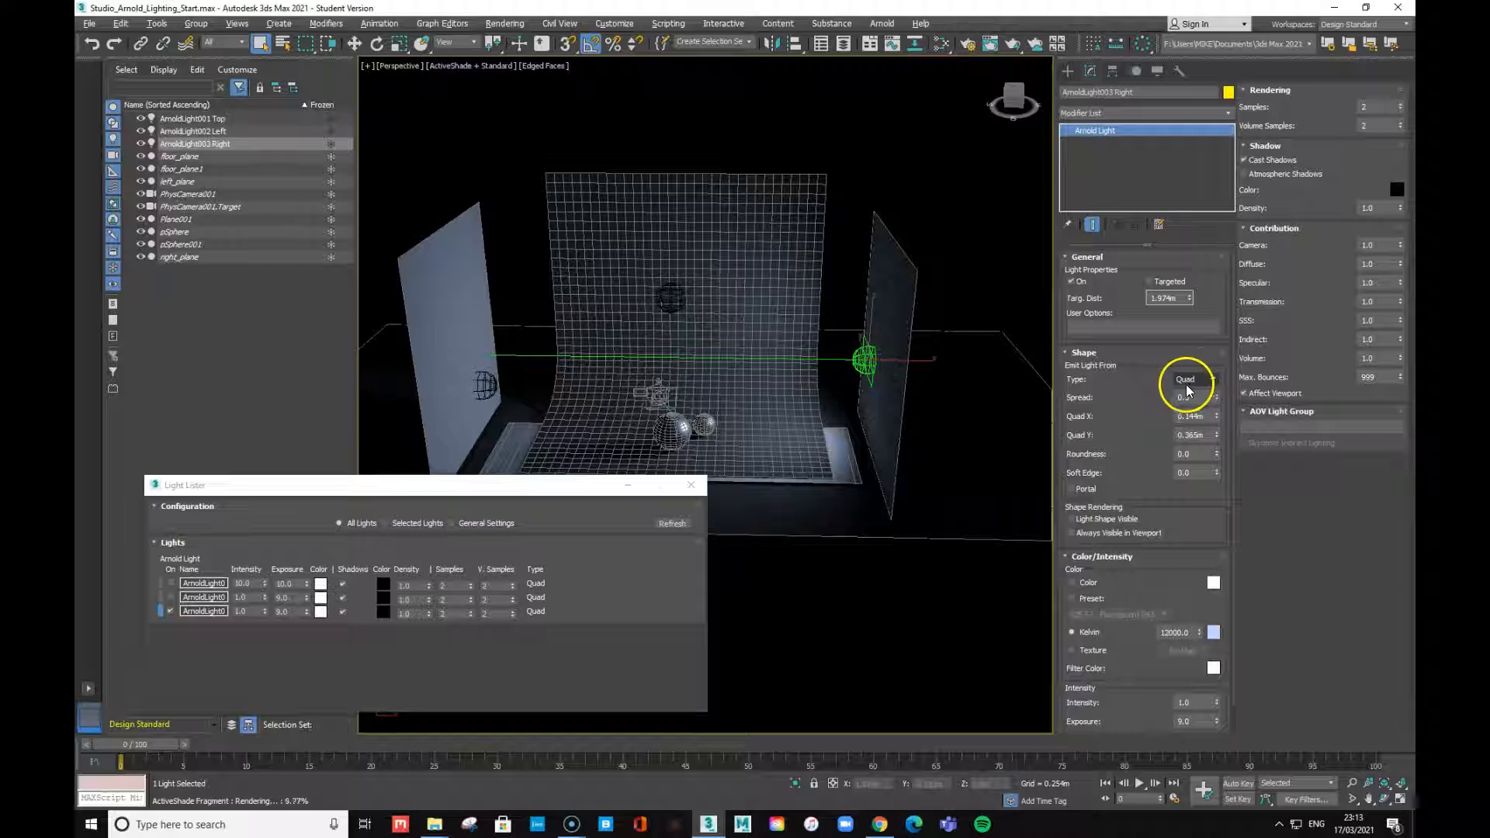
Enlarge the right light's quad to about 1.099 m in X and 0.904 m in Y
alt+middle_drag(844, 512, 838, 313)
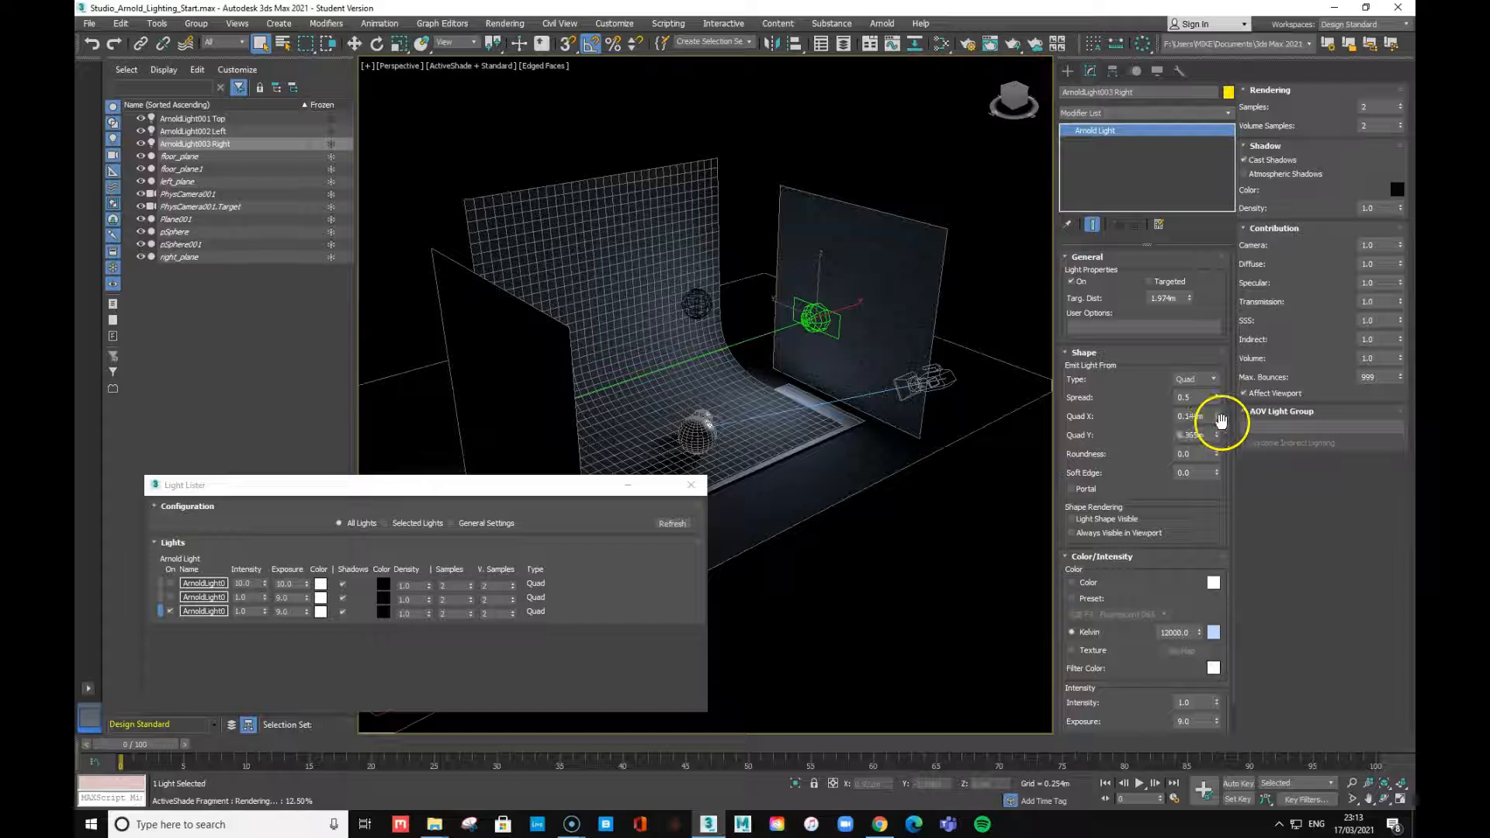
drag(1218, 419, 1218, 148)
drag(1216, 437, 929, 450)
alt+middle_drag(929, 452, 893, 458)
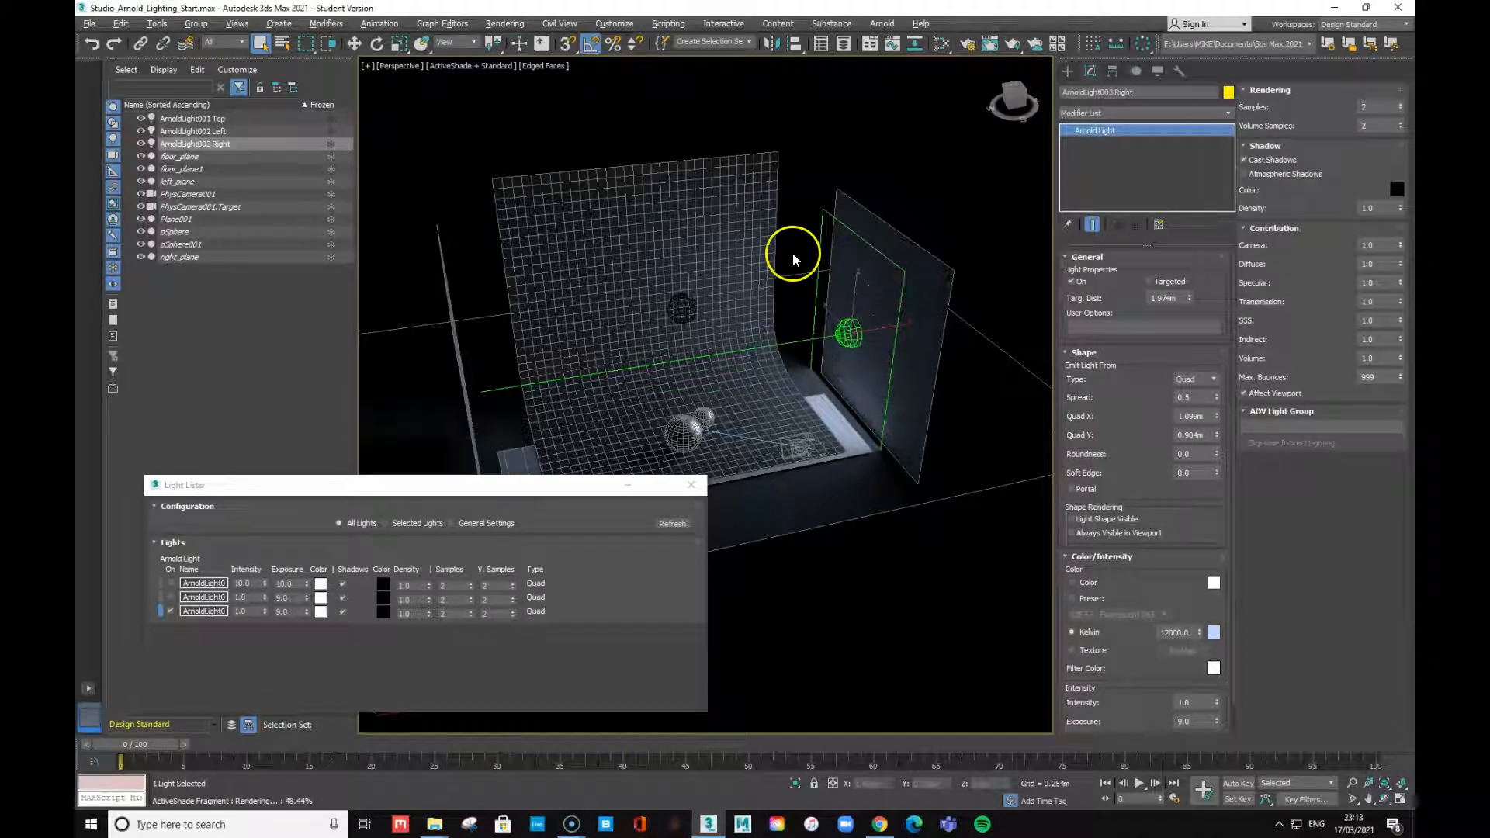
Reduce the right light's quad to about 0.713 m in X and 0.734 m in Y
drag(1216, 425, 1232, 485)
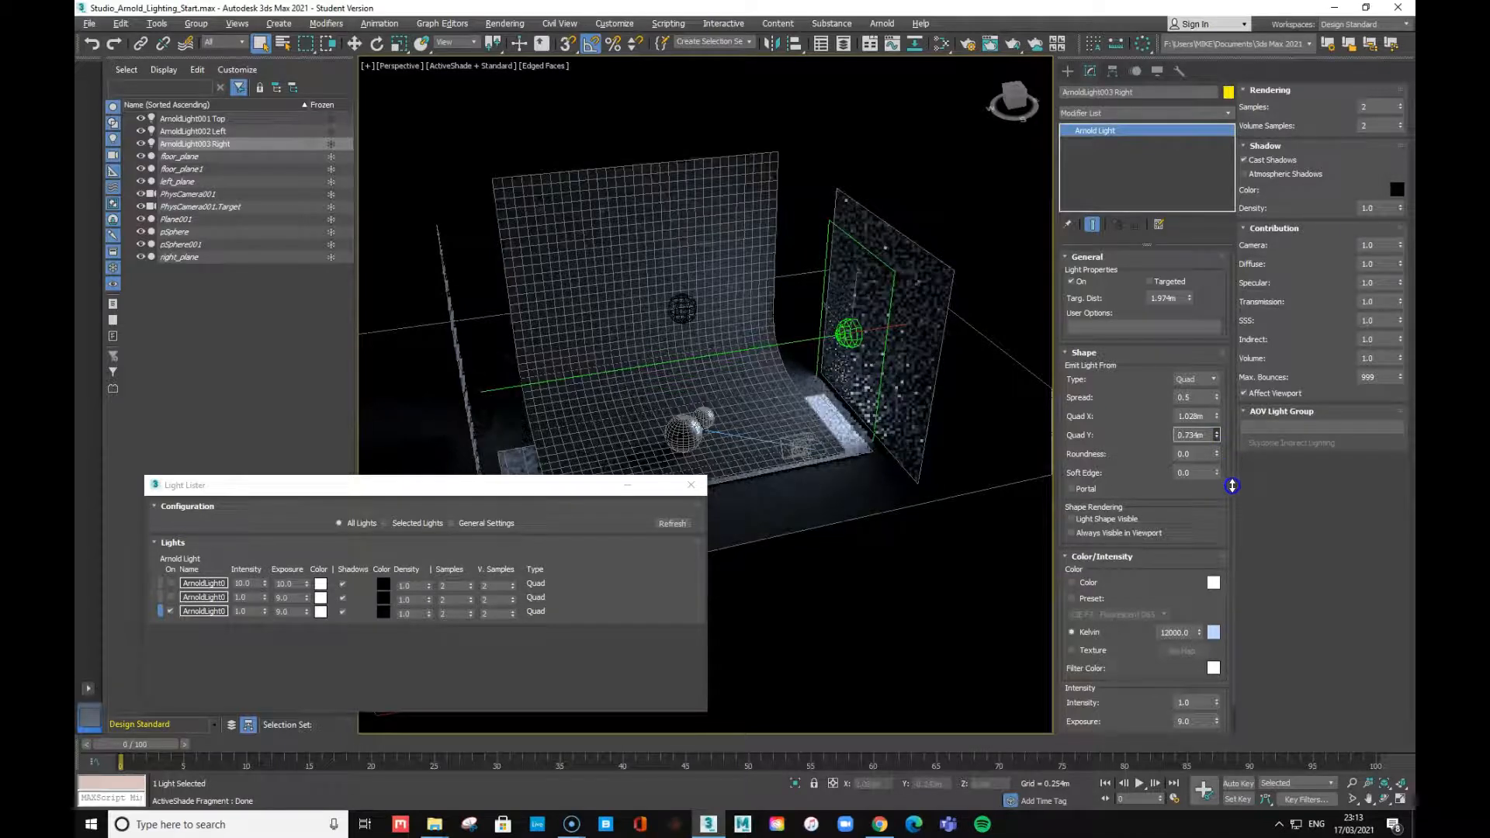
alt+middle_drag(967, 508, 883, 508)
drag(1217, 419, 1223, 474)
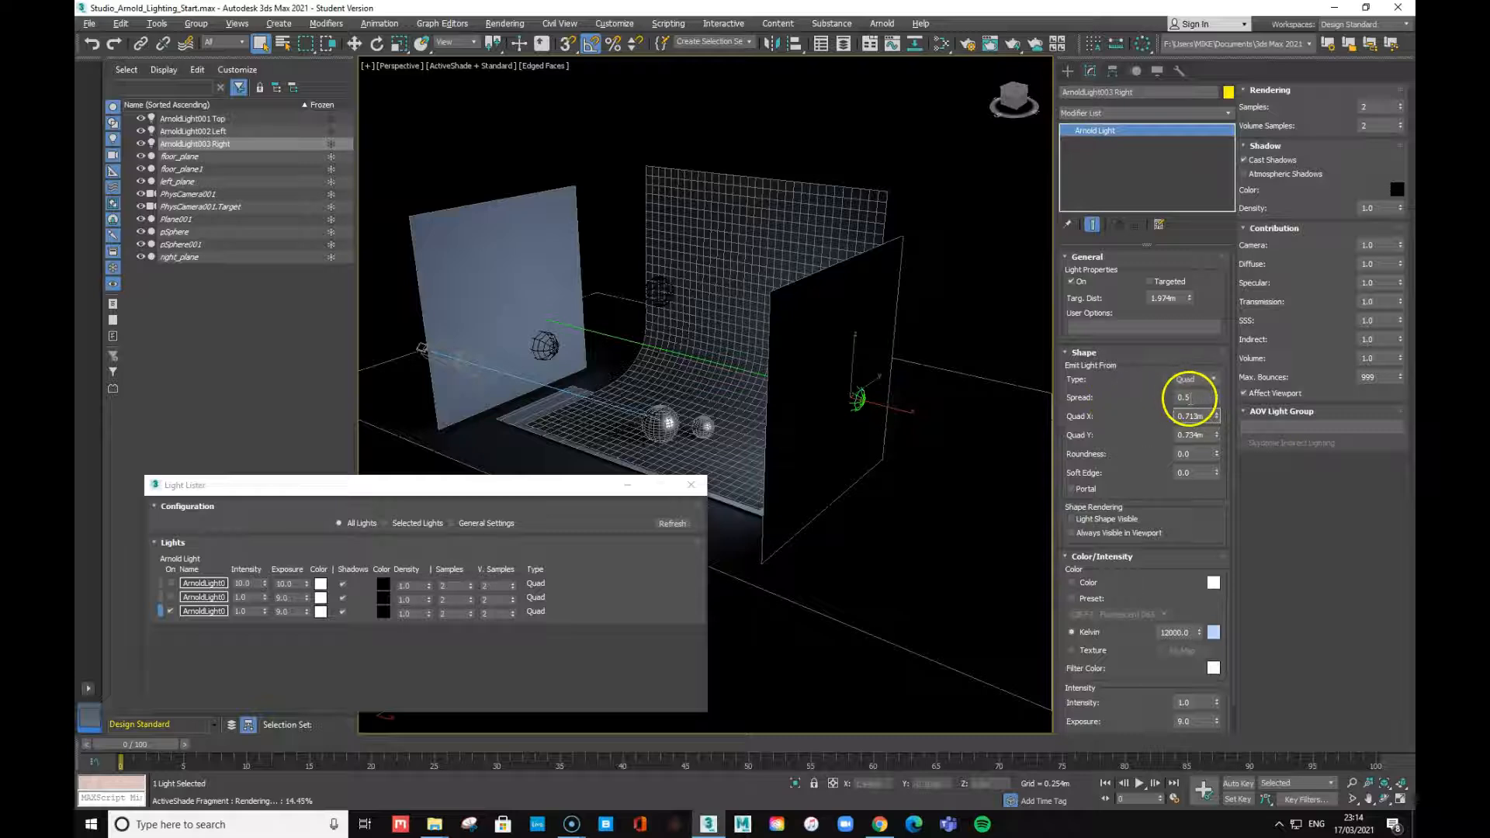
Lower the right light's spread to 0 and shrink its quad to about 0.451 m by 0.376 m
drag(1218, 404, 805, 542)
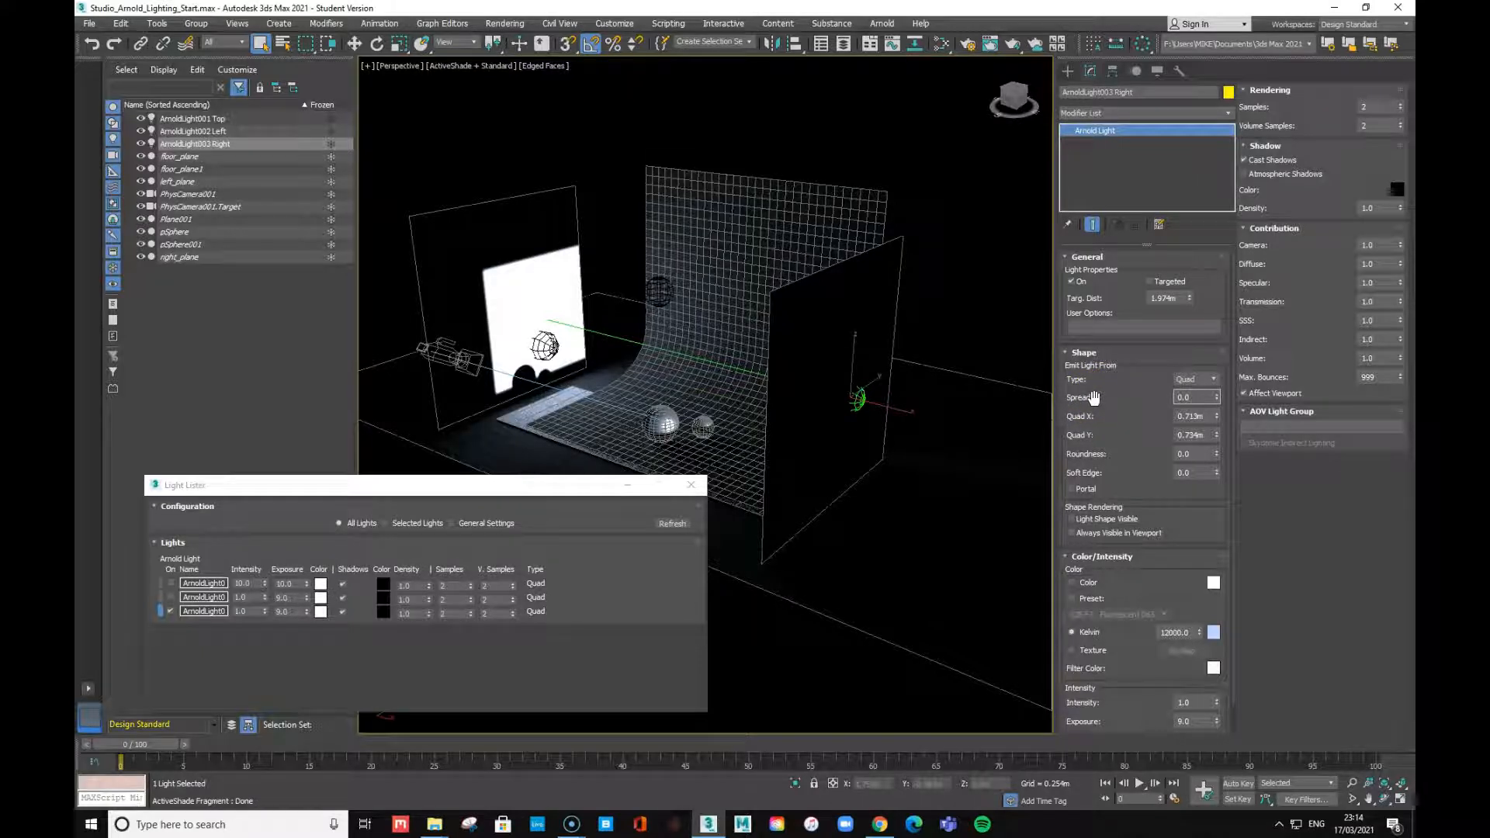
alt+middle_drag(742, 448, 753, 446)
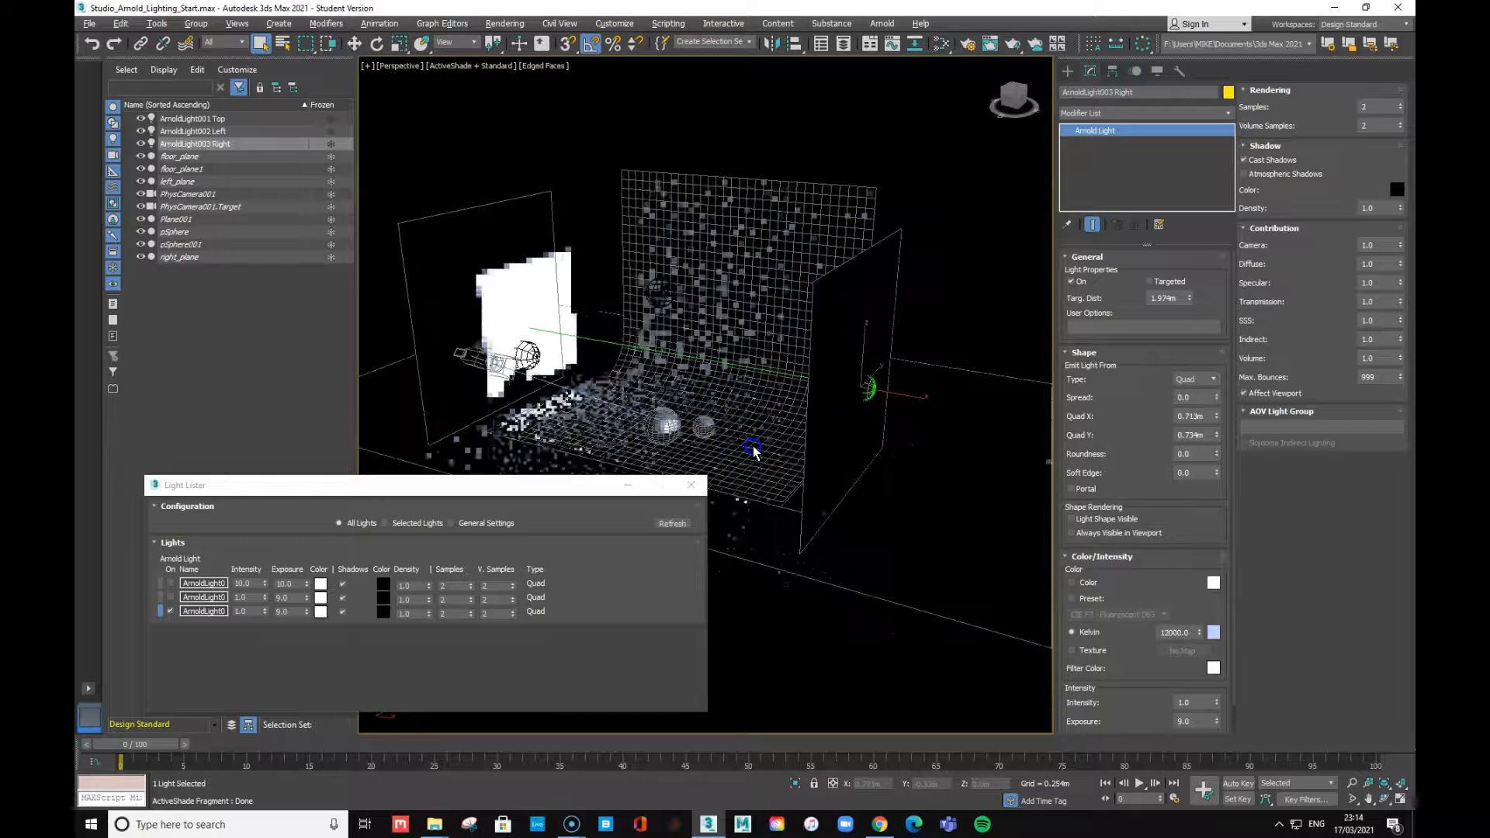
drag(1216, 418, 1237, 534)
alt+middle_drag(934, 462, 726, 422)
alt+middle_drag(768, 482, 712, 392)
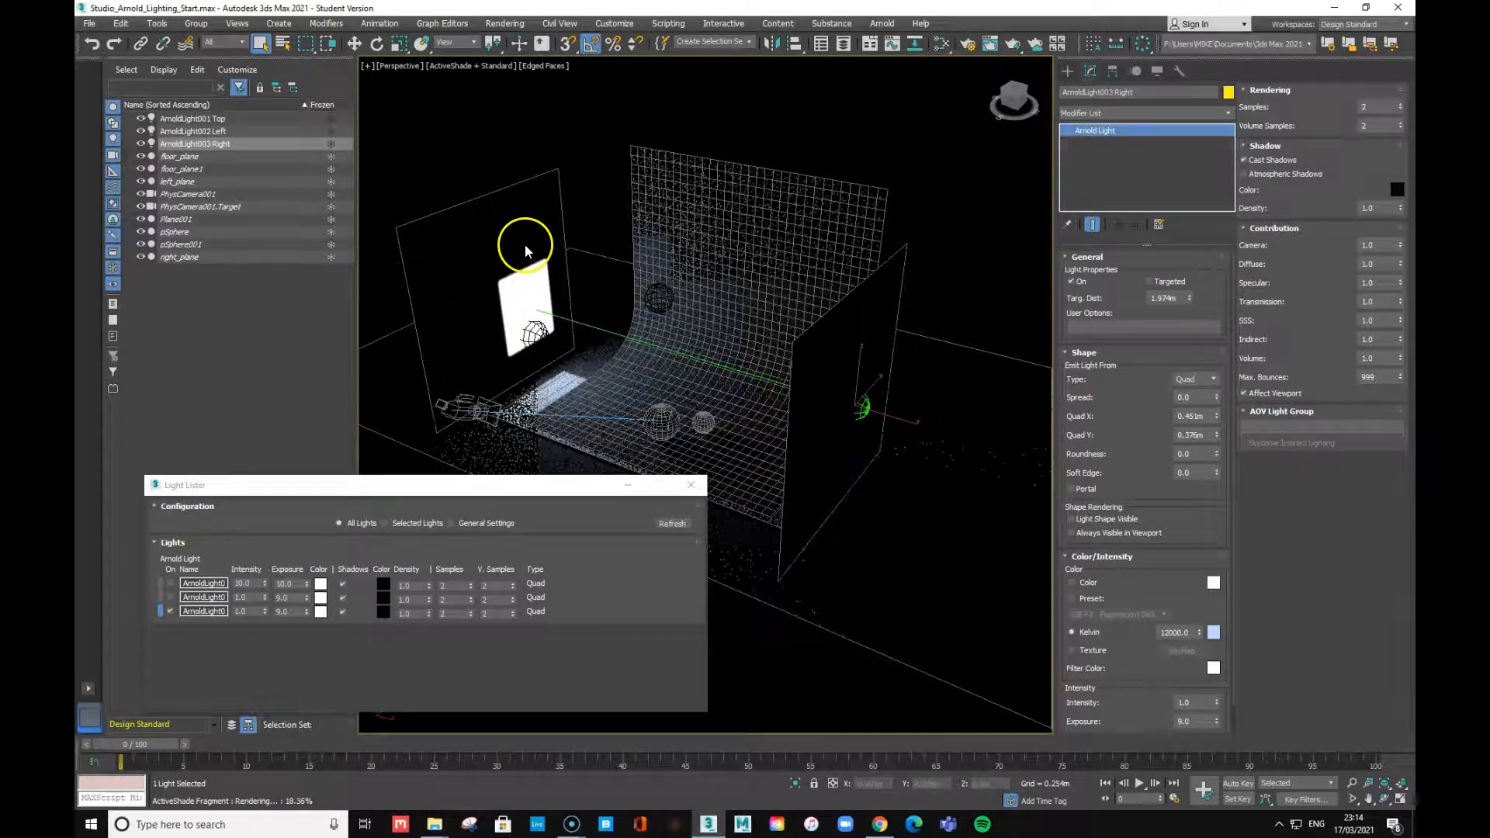
Raise the right light's spread in 0.1 increments to 0.4, comparing the light falling on the opposite plane
click(1216, 395)
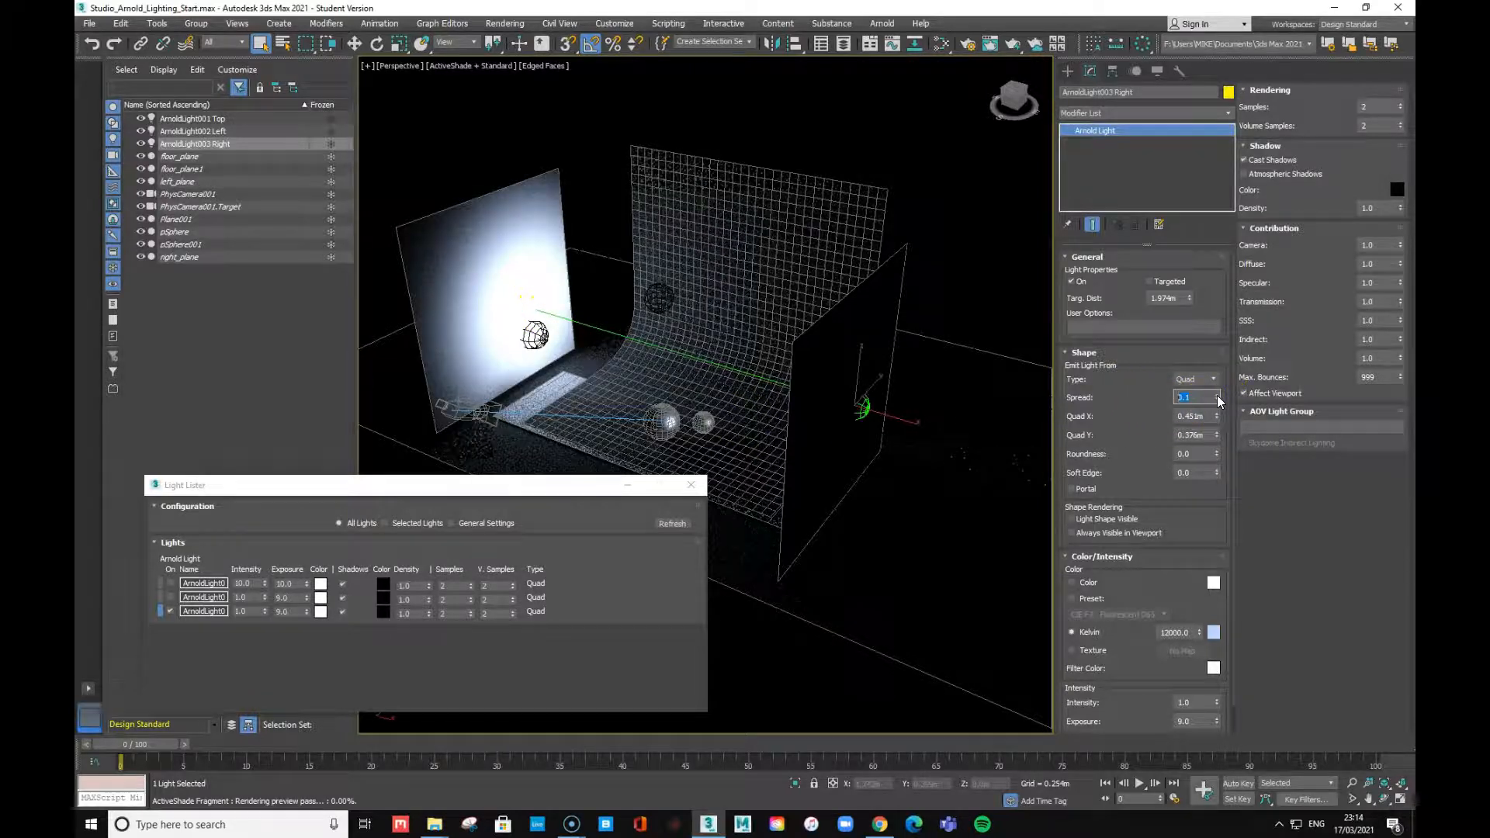
click(1216, 394)
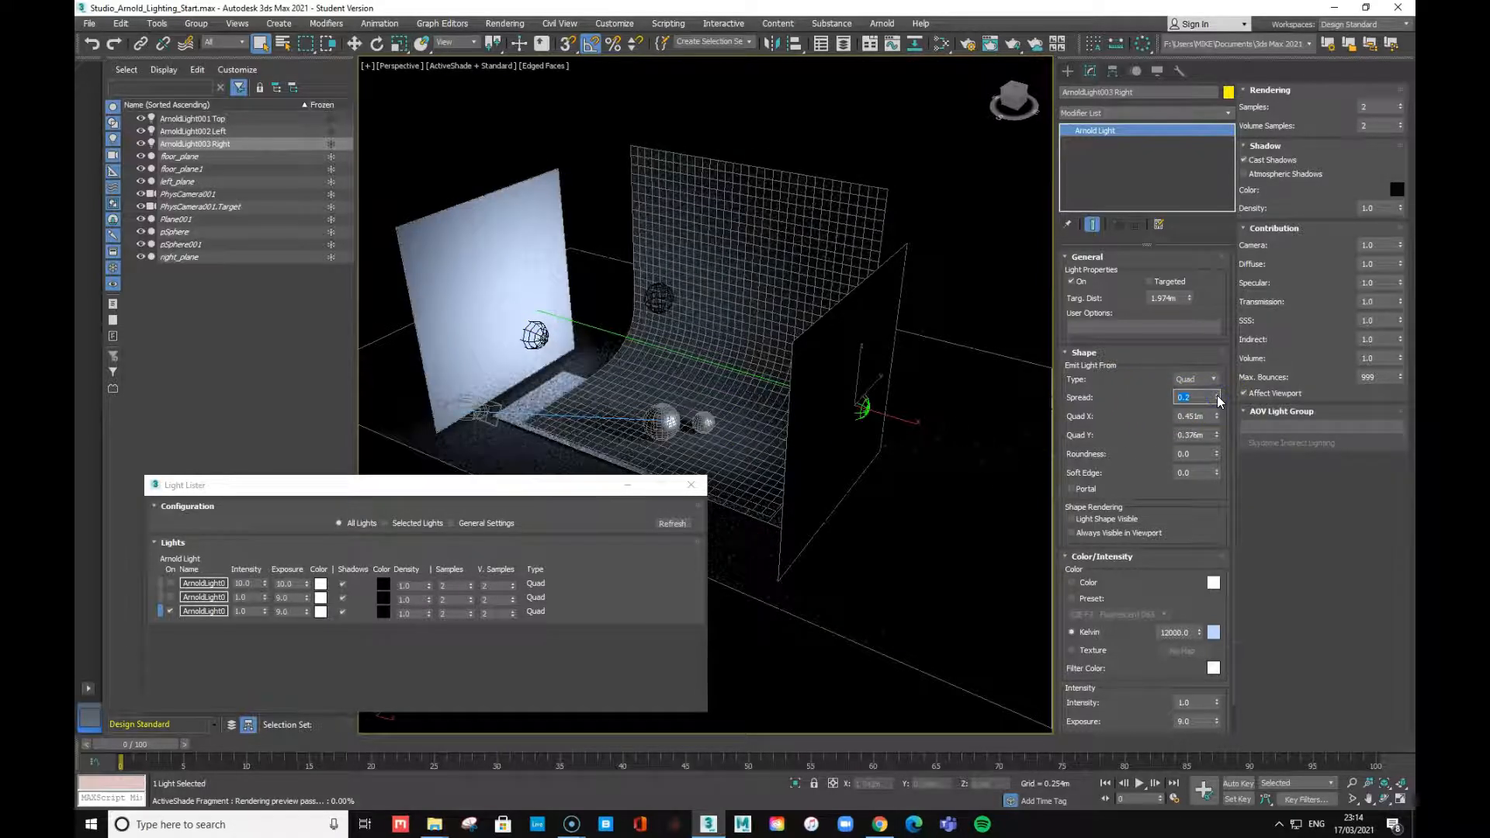
click(1217, 395)
click(1217, 394)
Set the right light's Quad X and Quad Y to 1 m and its spread to 0.5
key(Tab)
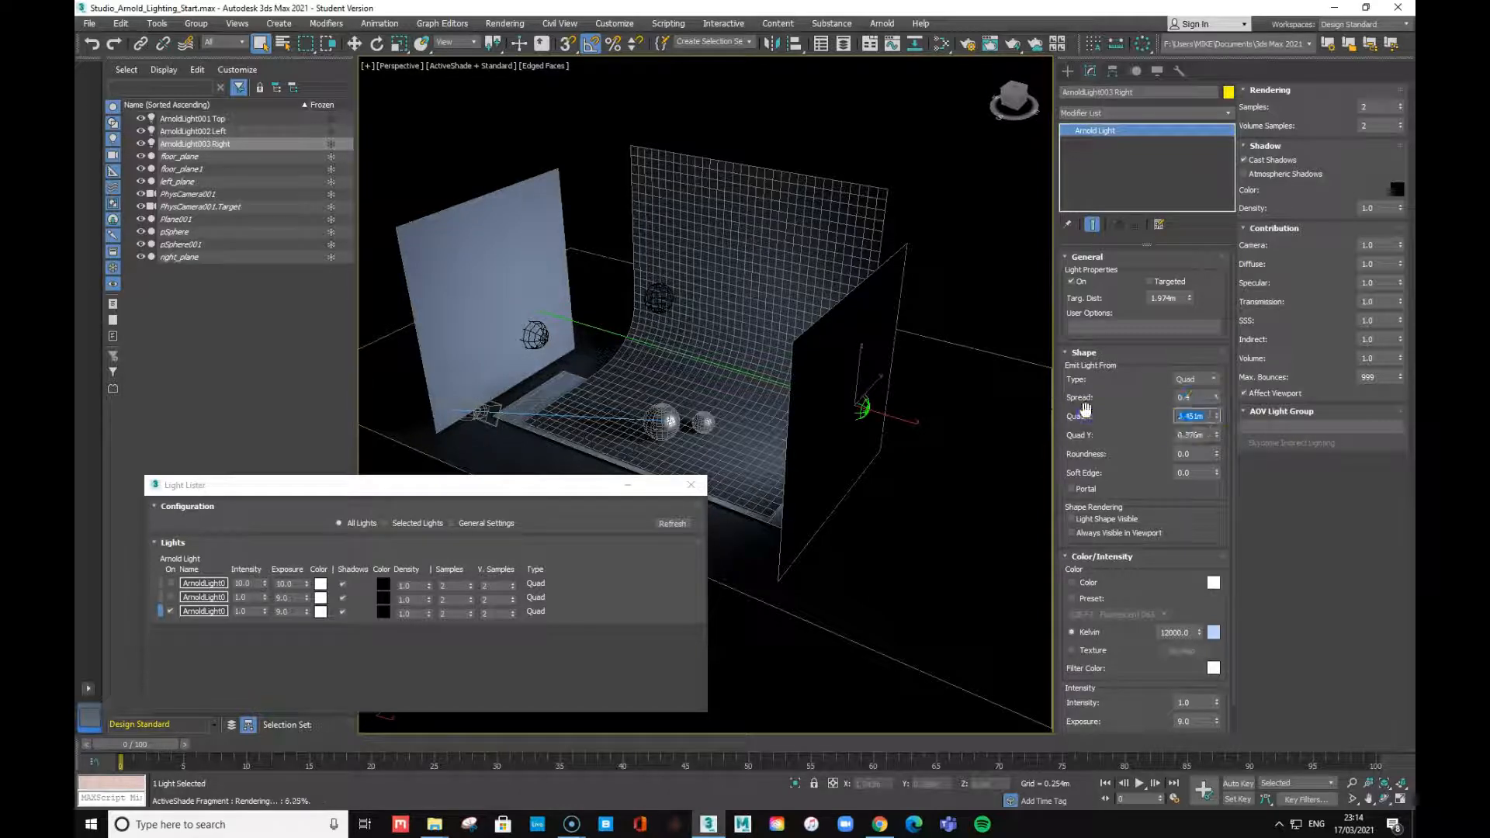
text(1)
key(Tab)
text(1)
key(Tab)
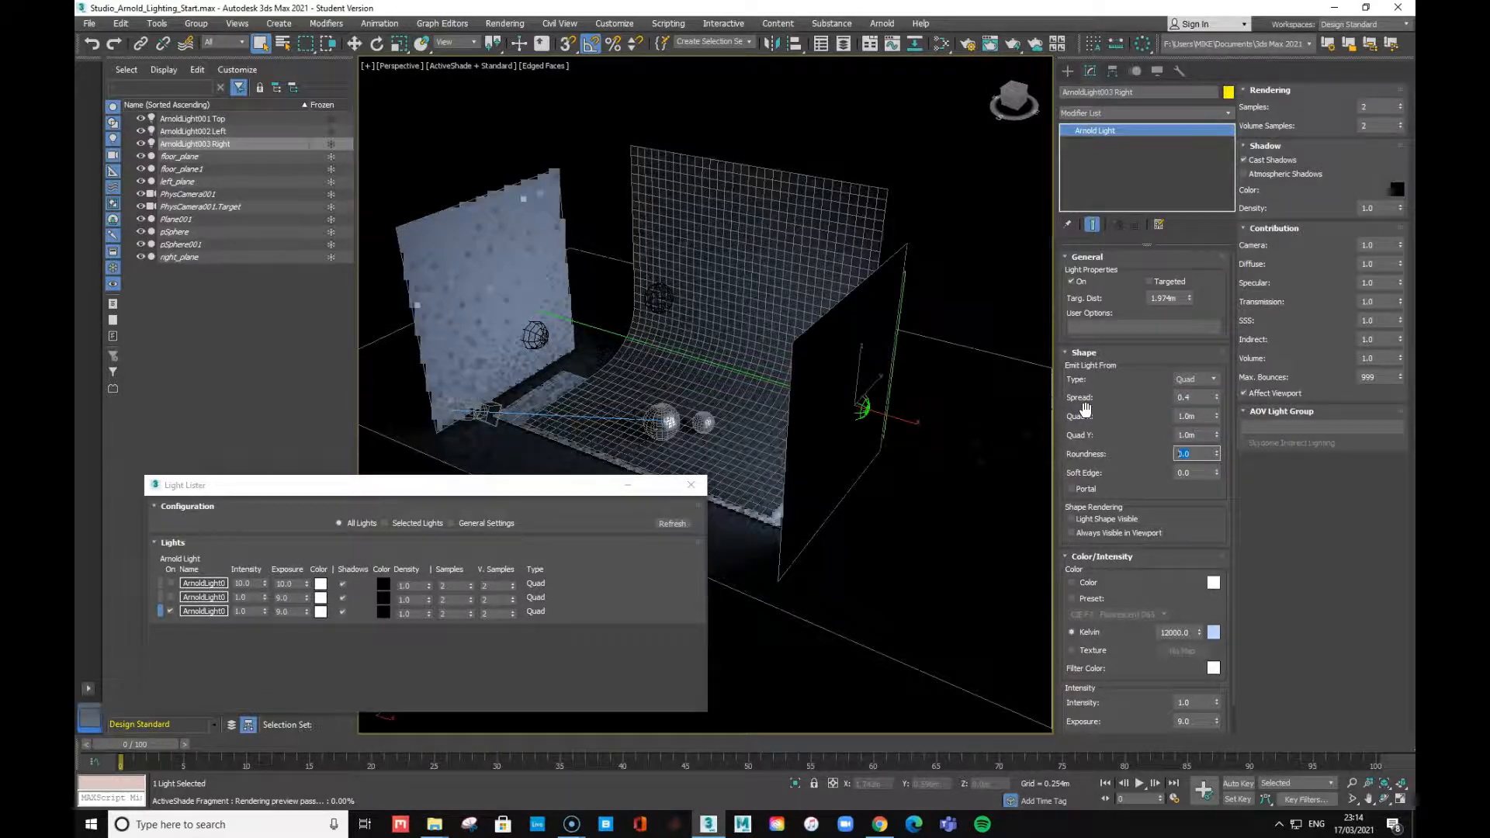
double_click(1198, 397)
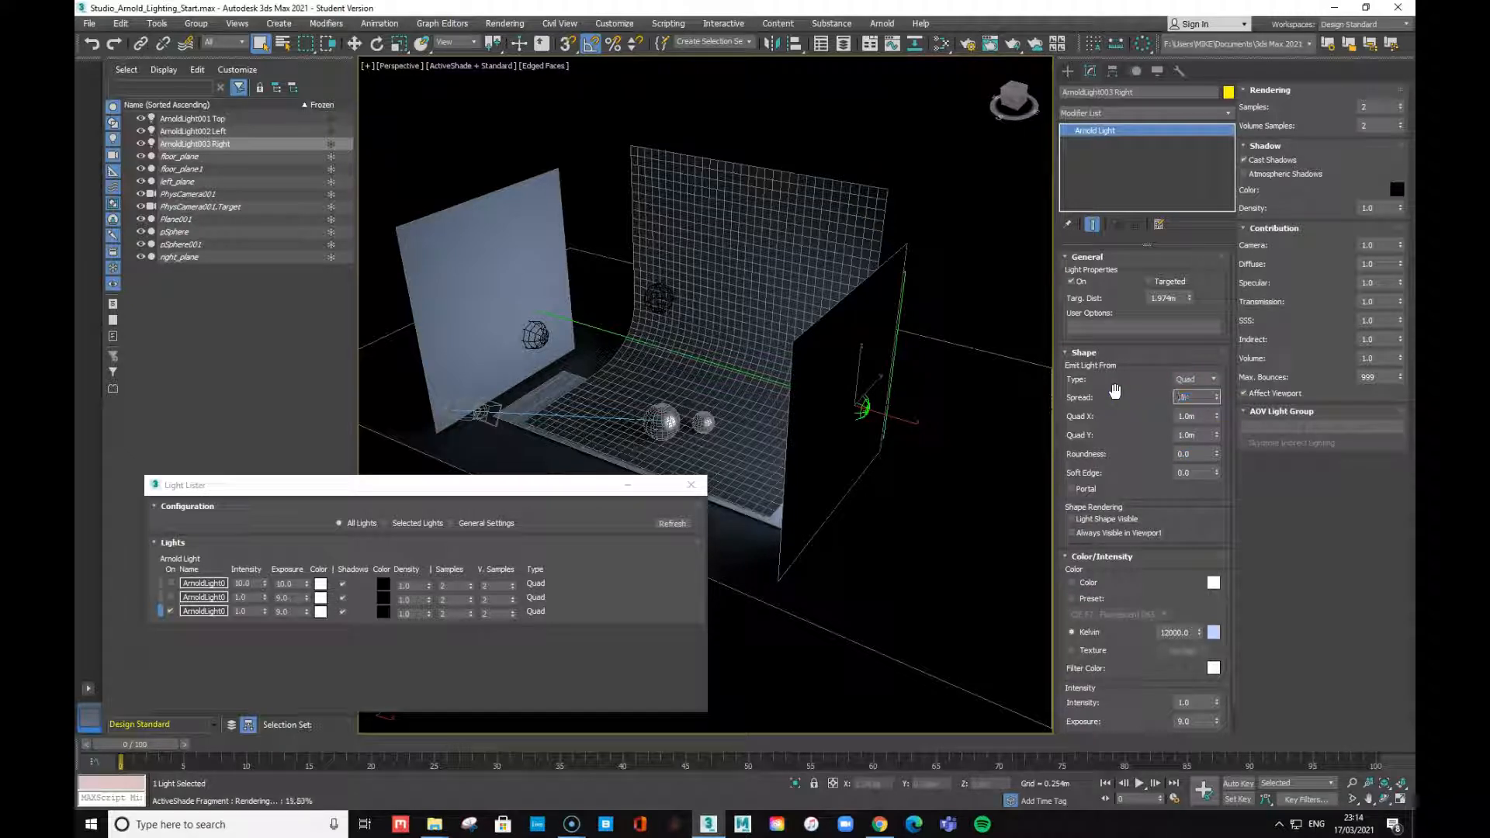
text(0.5)
key(Tab)
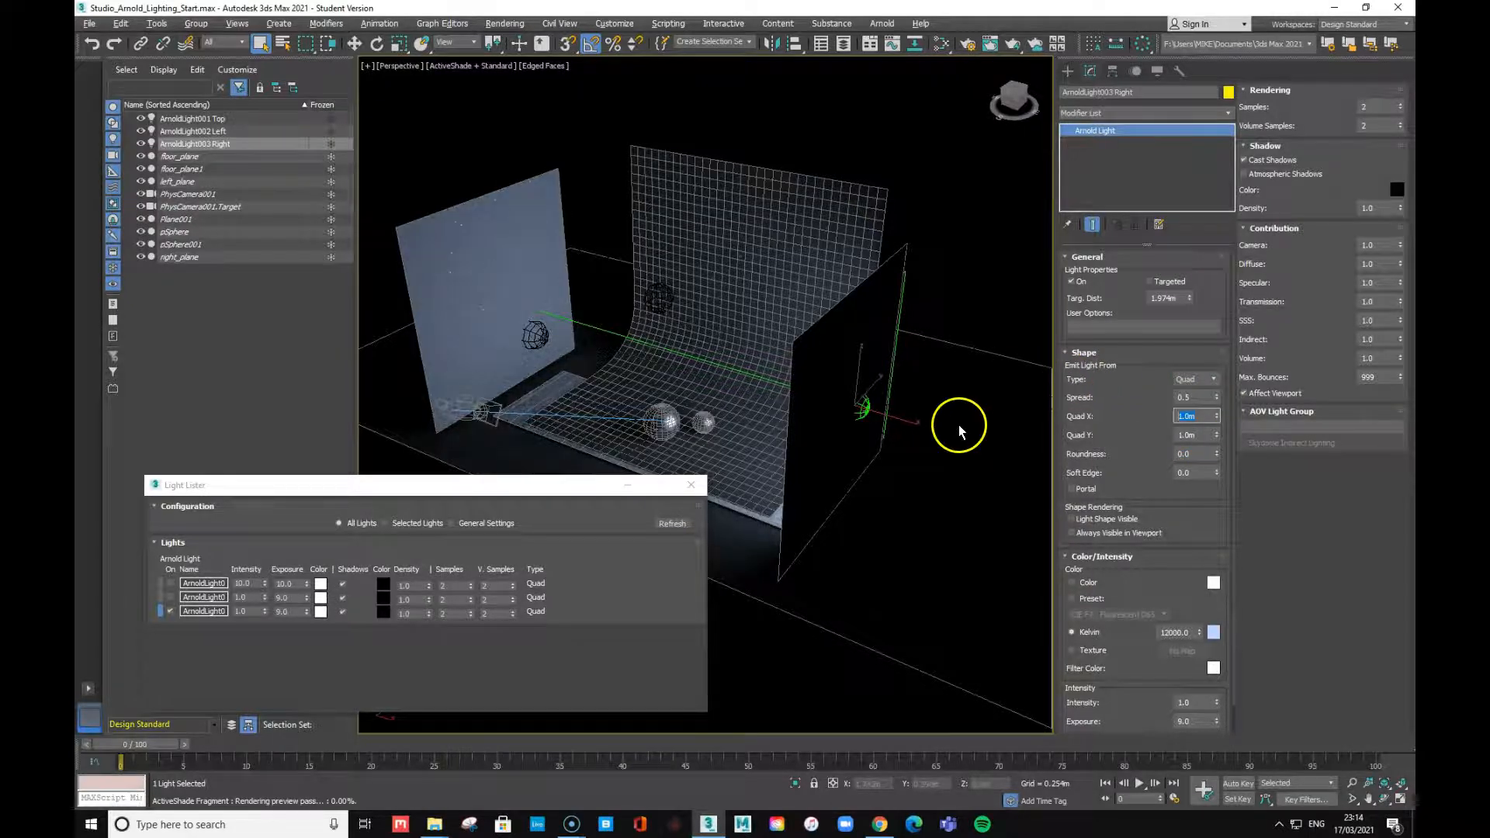
Test a circular beam from the right light by setting its spread to 0 and its roundness to 1
alt+middle_drag(756, 500, 779, 500)
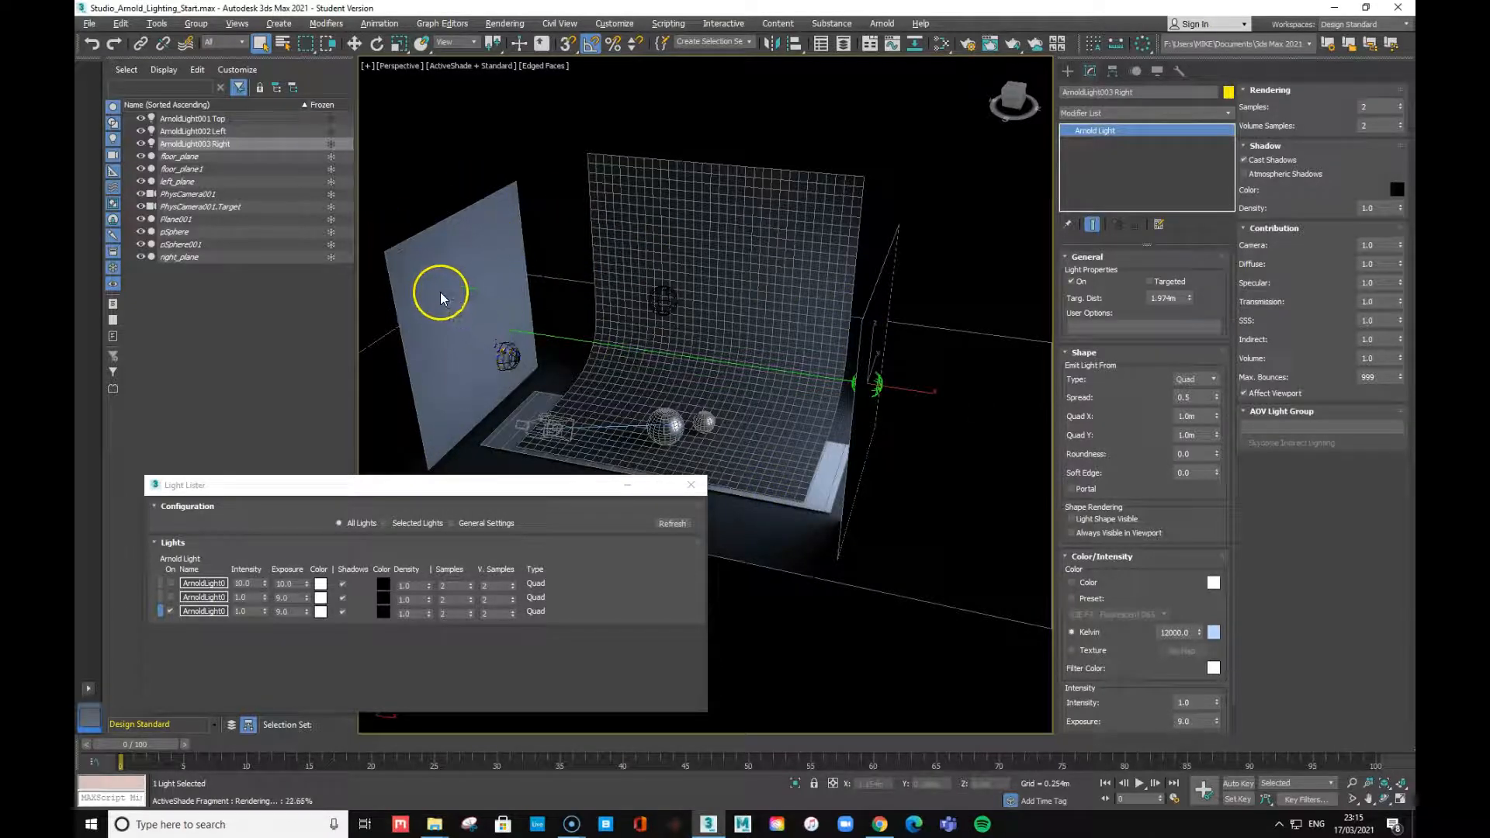
alt+middle_drag(681, 427, 898, 505)
alt+middle_drag(922, 258, 775, 501)
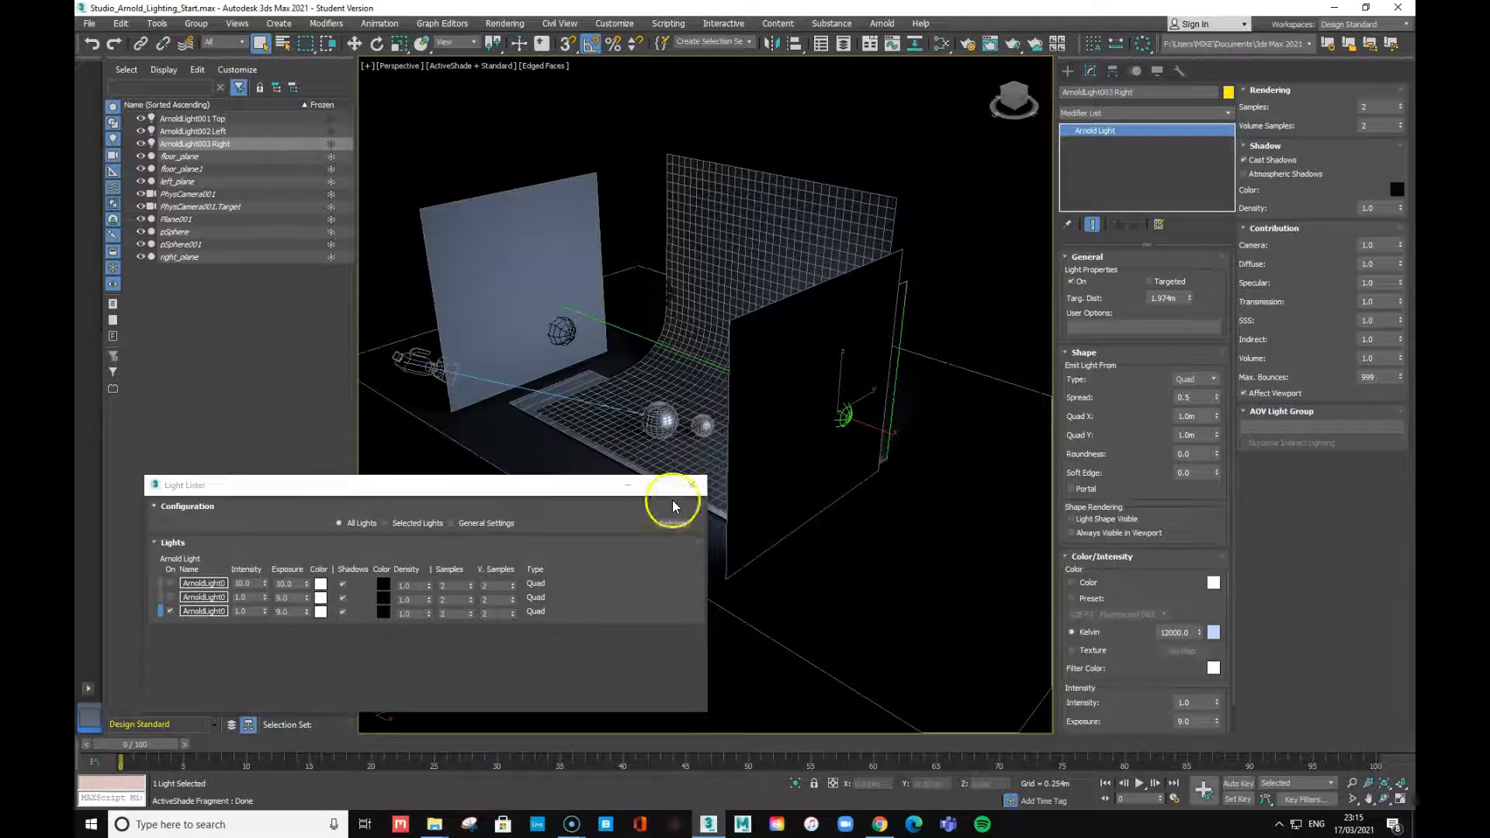
alt+middle_drag(748, 492, 823, 486)
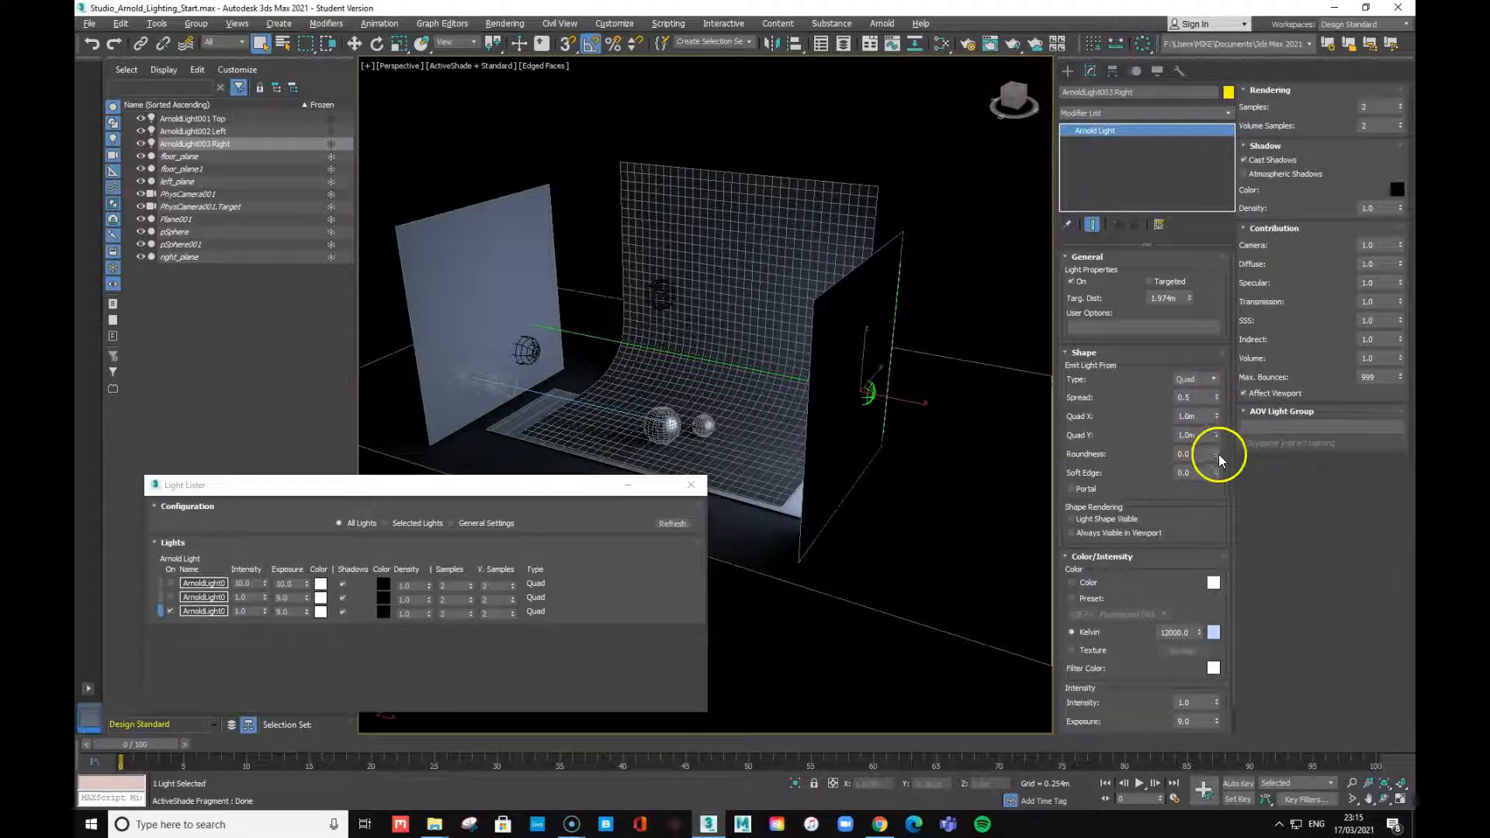
right_click(1217, 398)
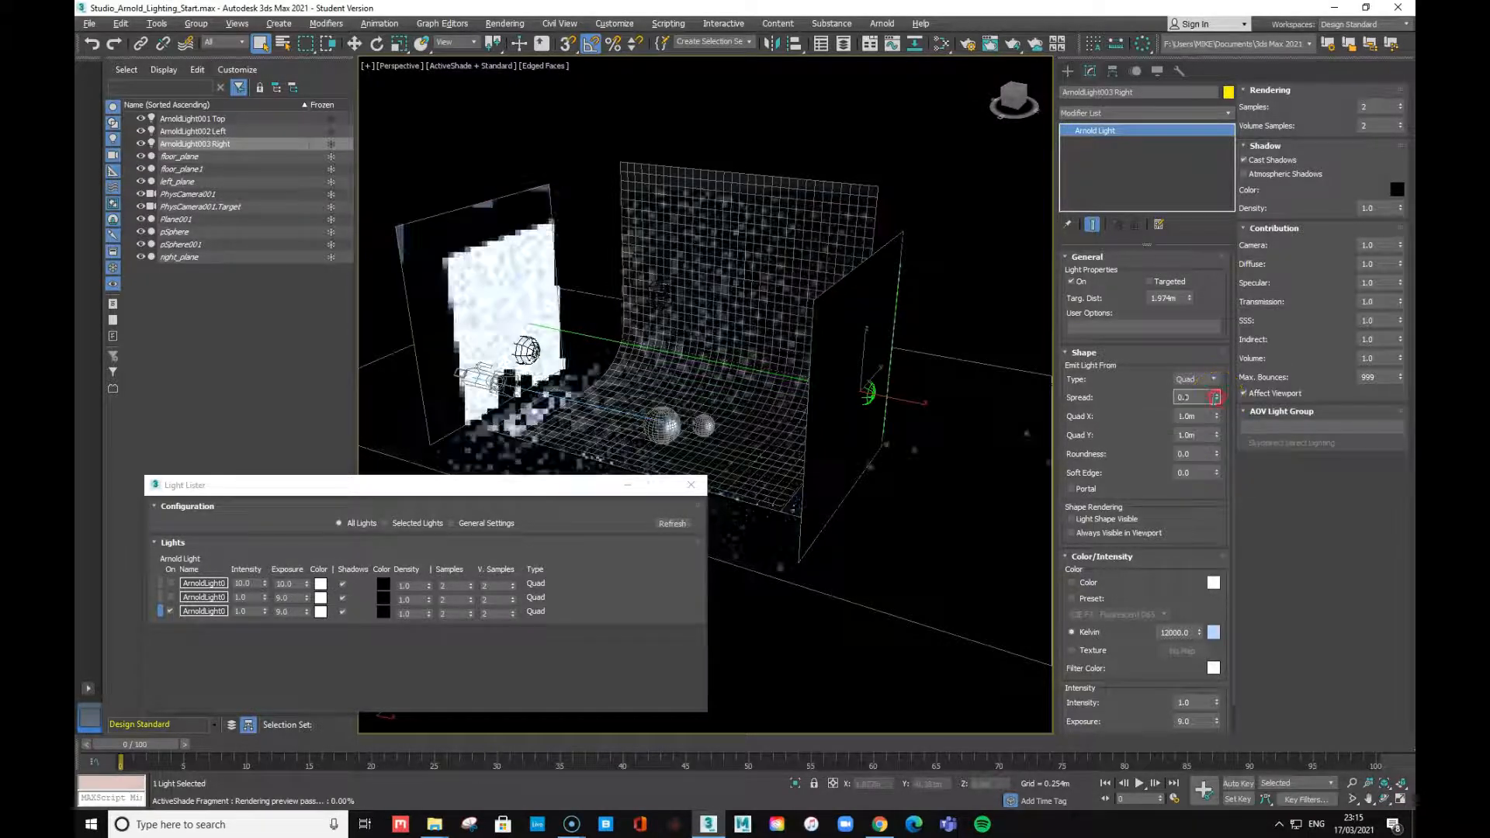
click(1217, 454)
drag(1217, 453, 1220, 423)
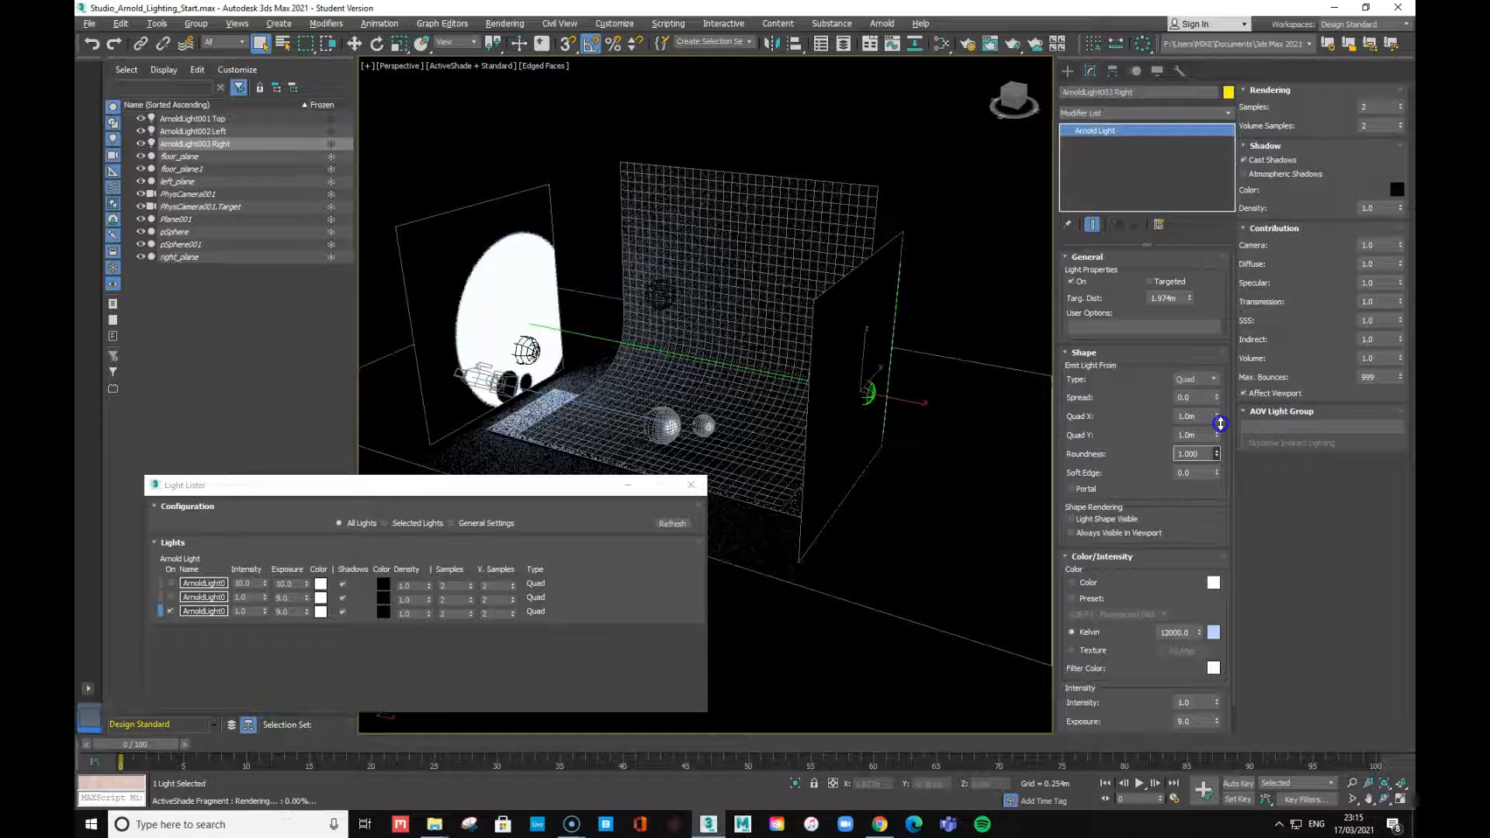
Raise the right light's spread to 0.3 for comparison, and restore roundness to 0 and spread to 0.5
drag(1217, 402, 1217, 394)
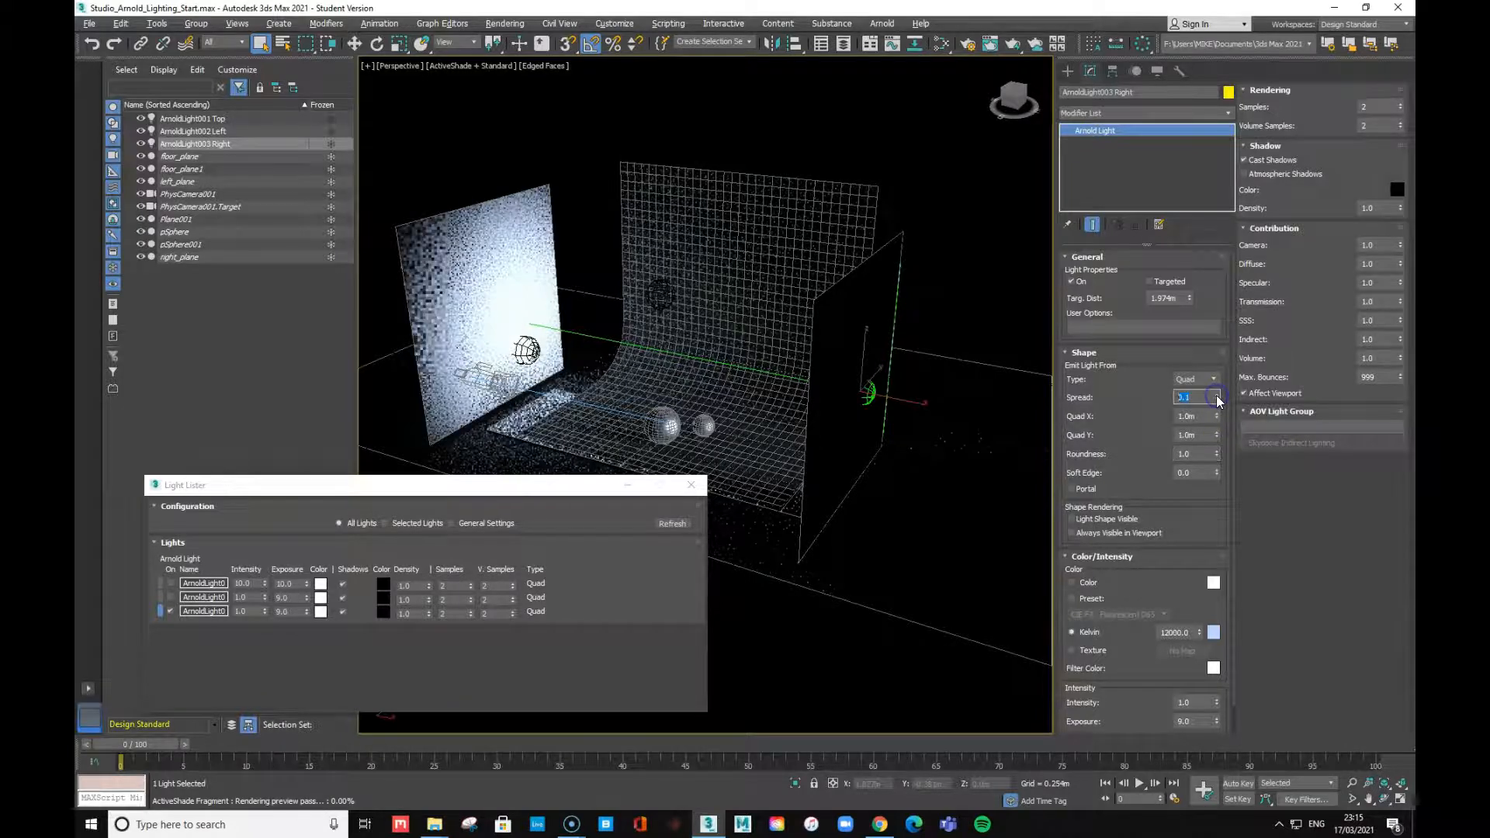
click(1217, 394)
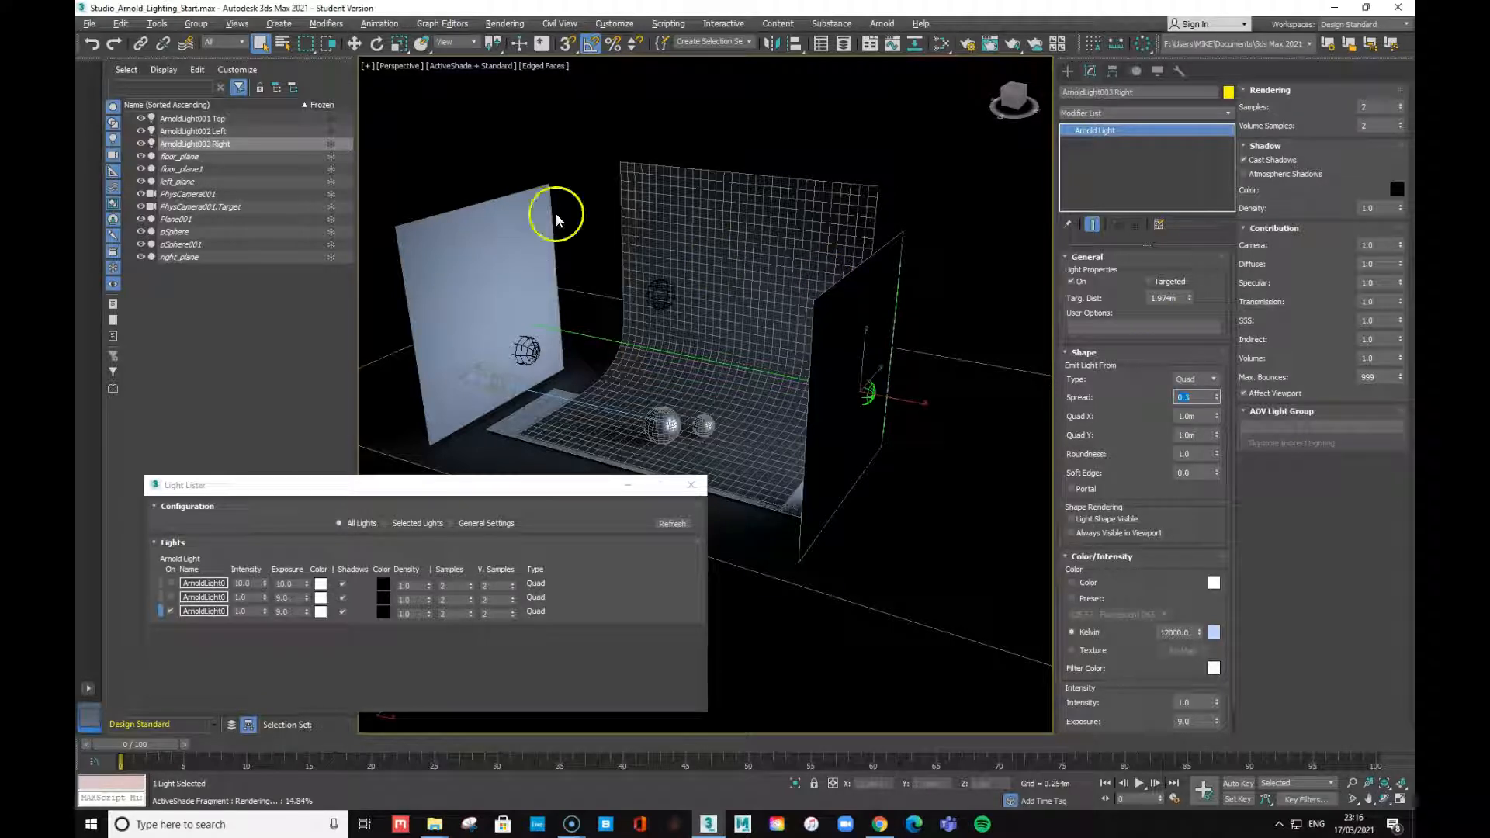
click(1217, 453)
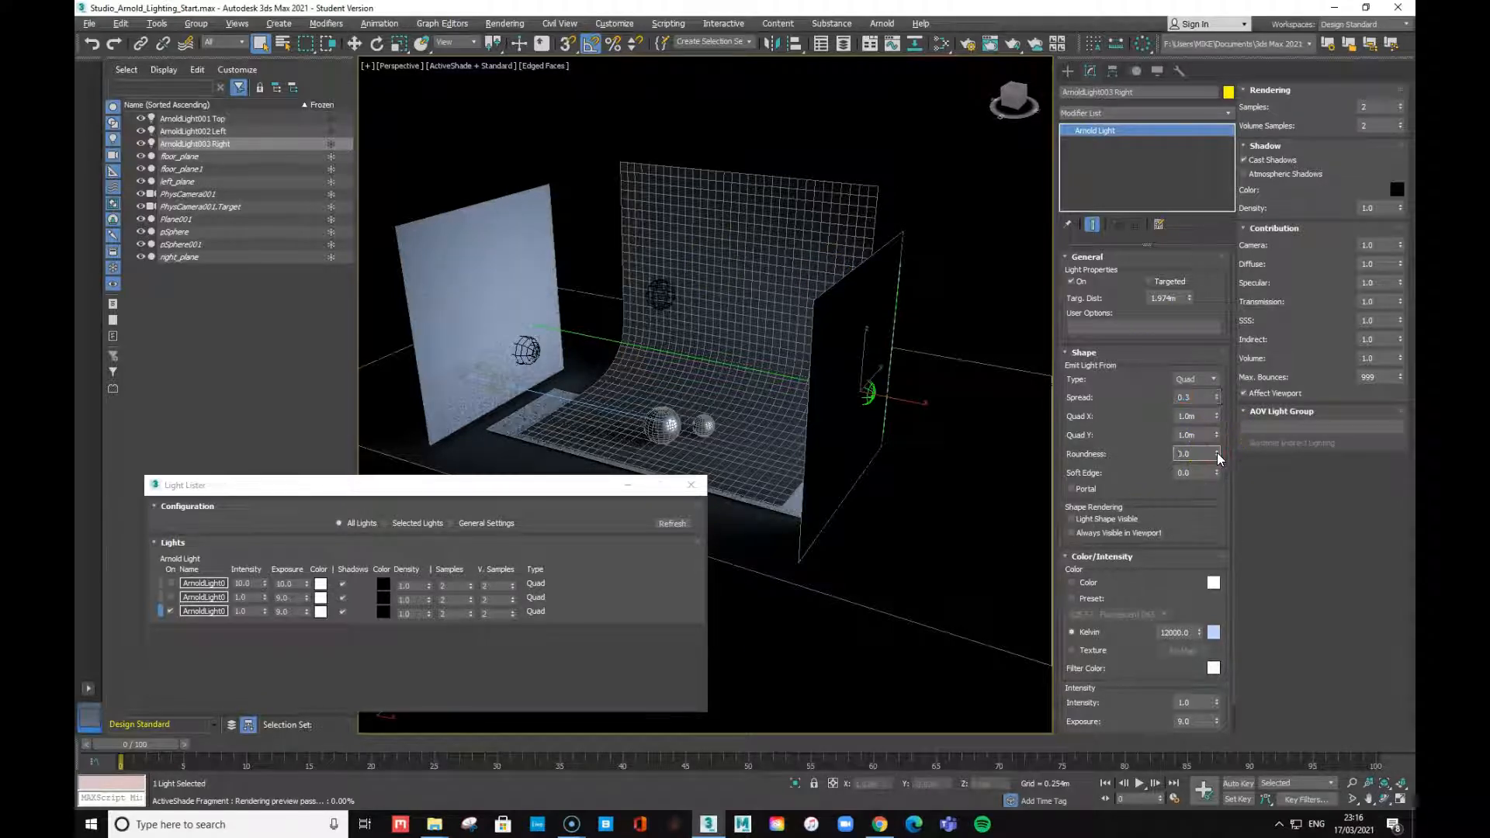
click(1217, 394)
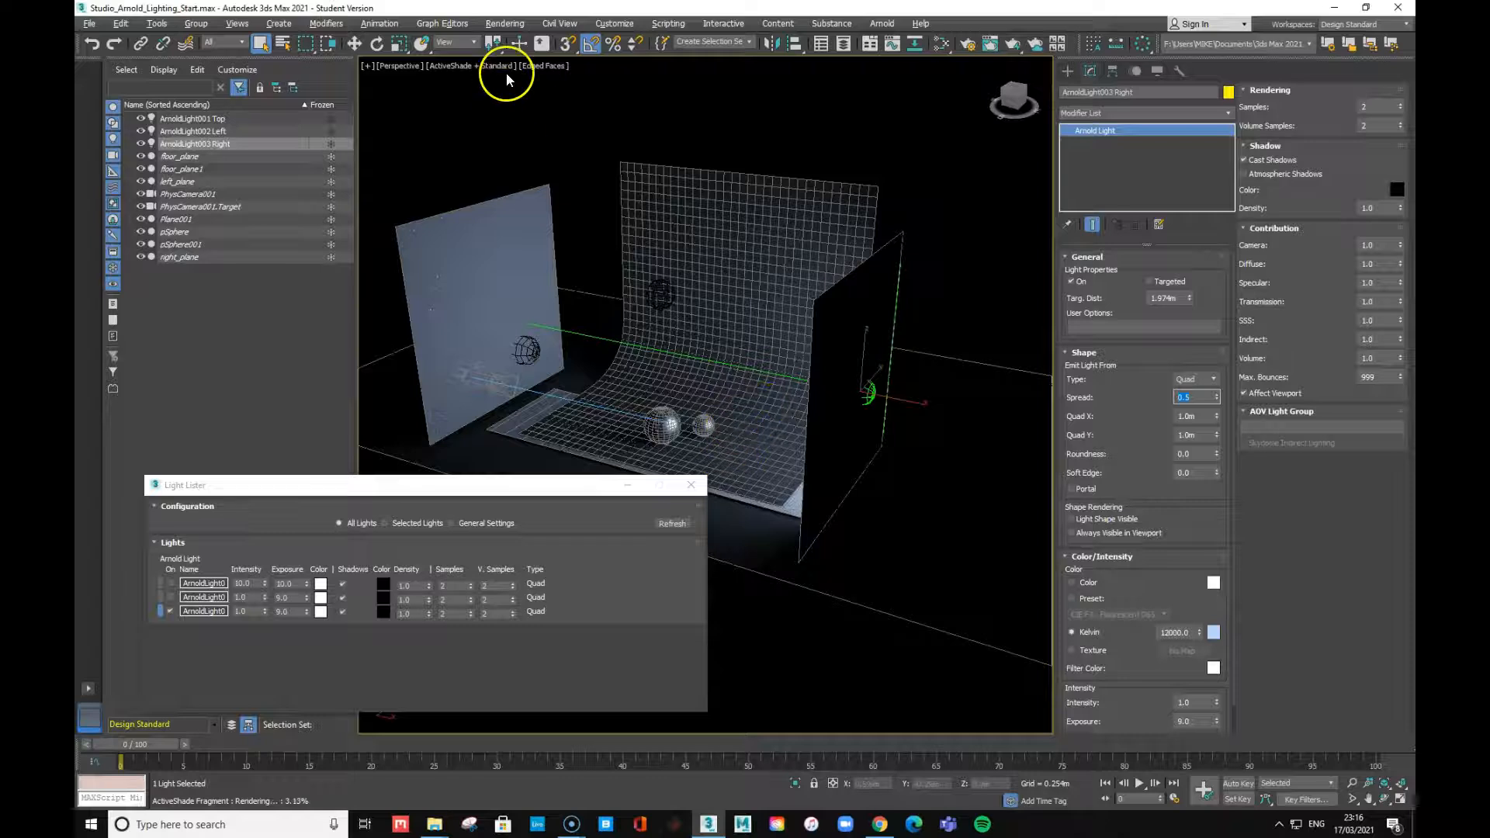
Switch off the ActiveShade preview and render the PhysCamera001 view with the right light, closing the rendered frame window when done
click(468, 66)
click(474, 76)
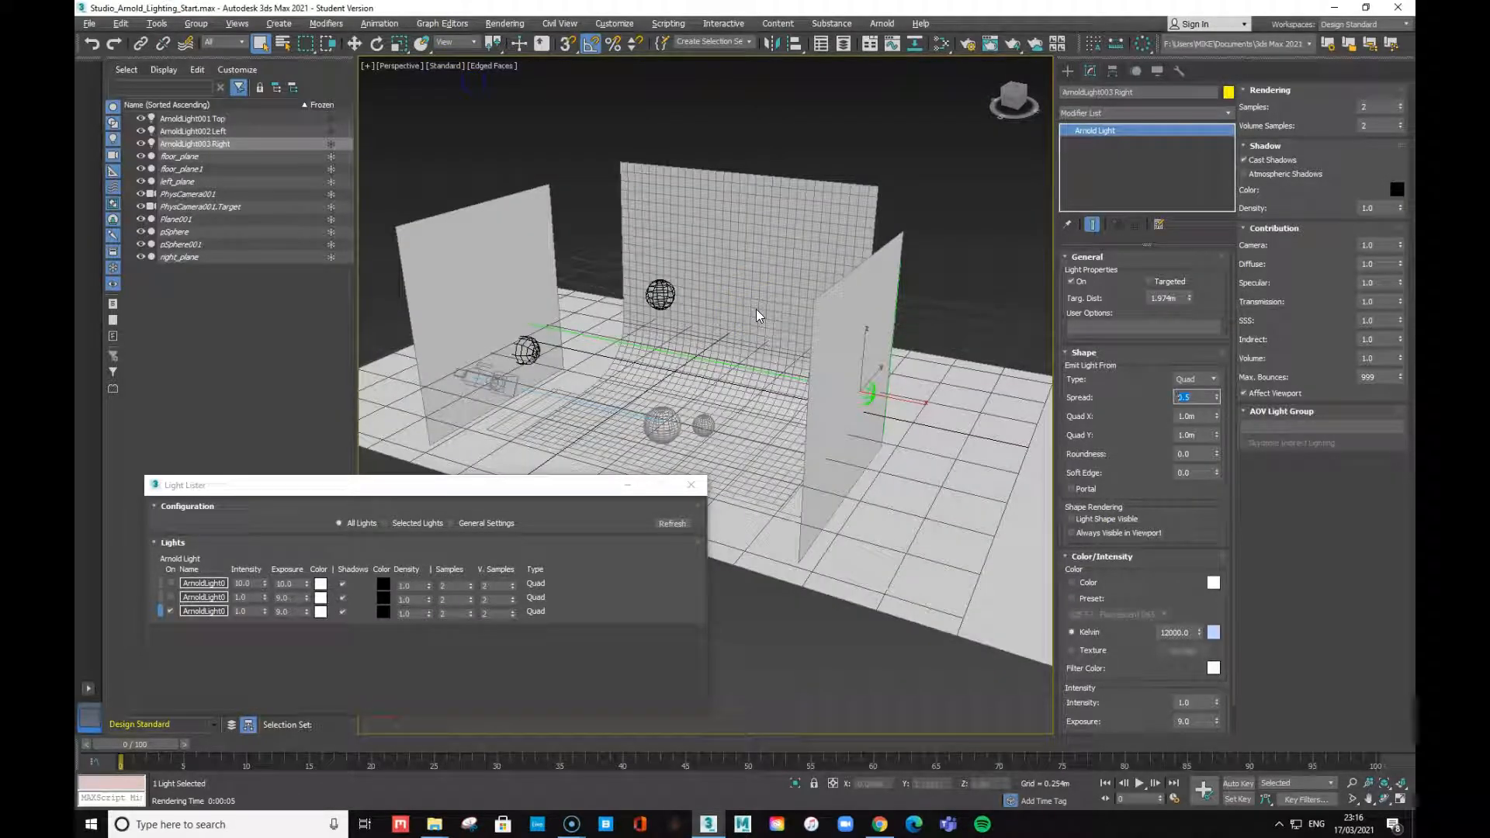
click(756, 390)
click(804, 444)
key(shift+q)
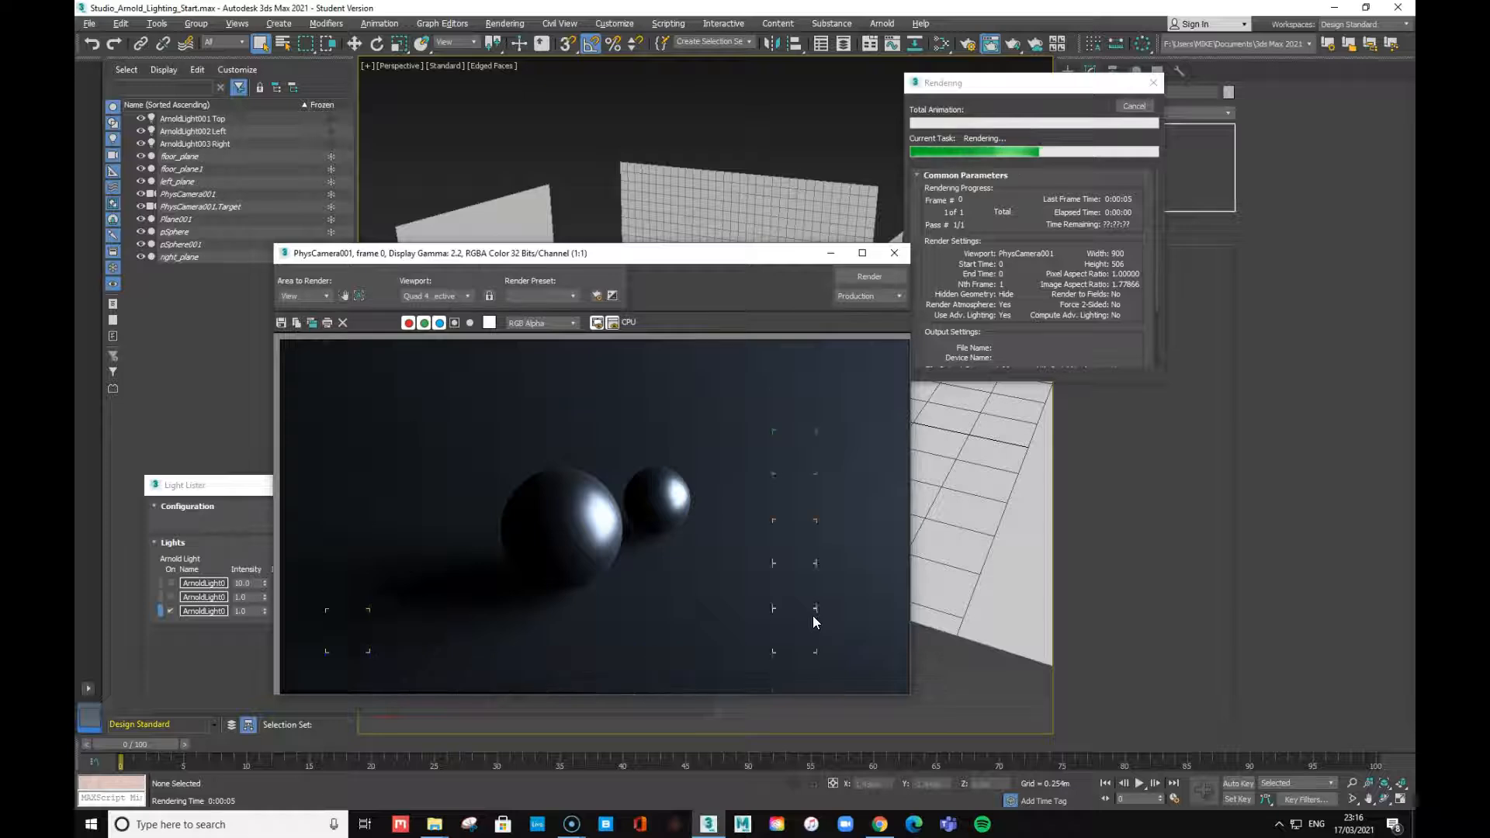
click(790, 513)
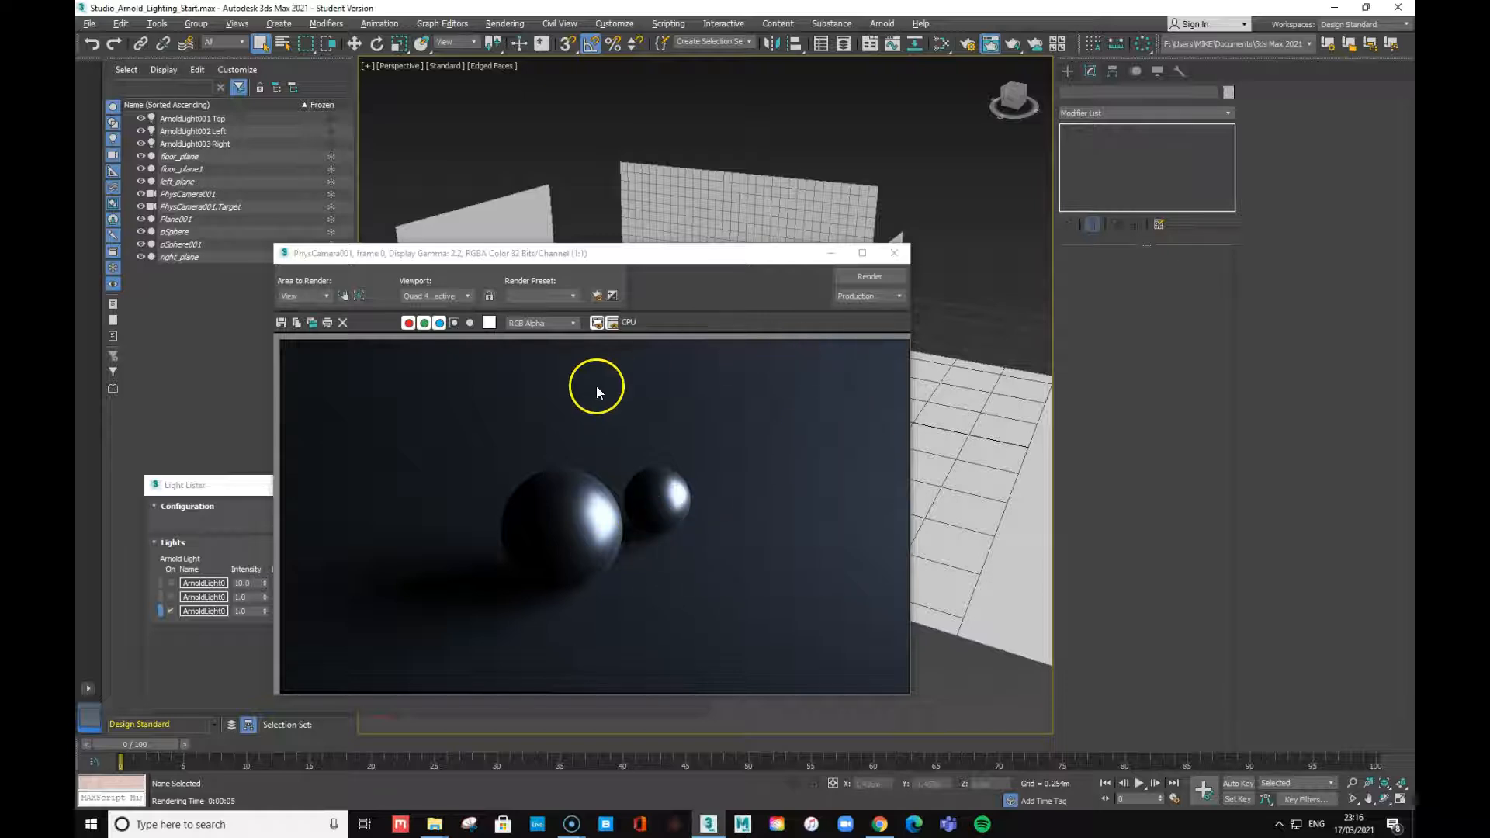
click(896, 254)
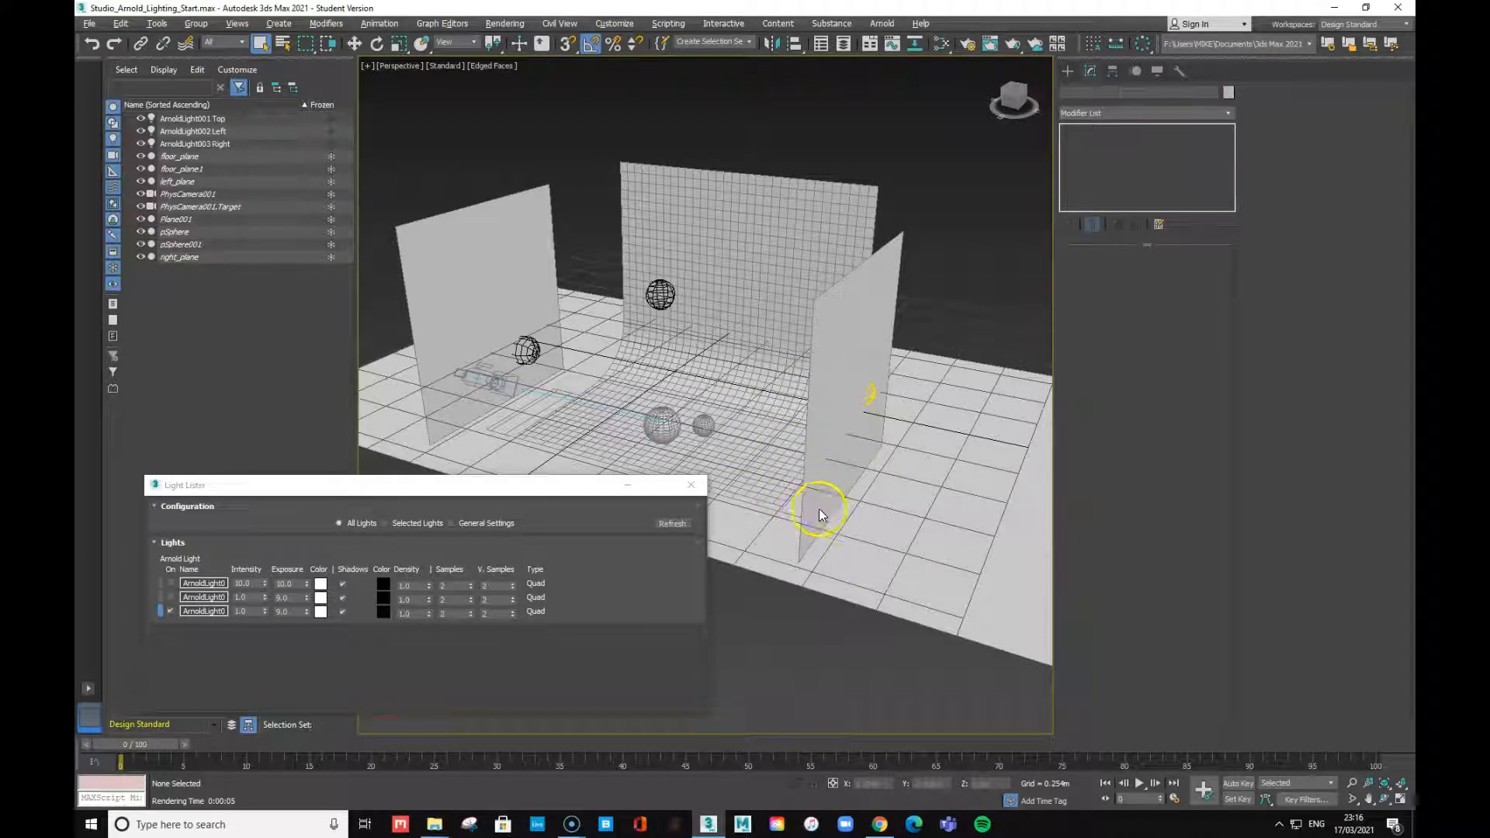
Switch the right light from Kelvin to the plain white Color option and render the PhysCamera001 view again
click(160, 612)
click(160, 611)
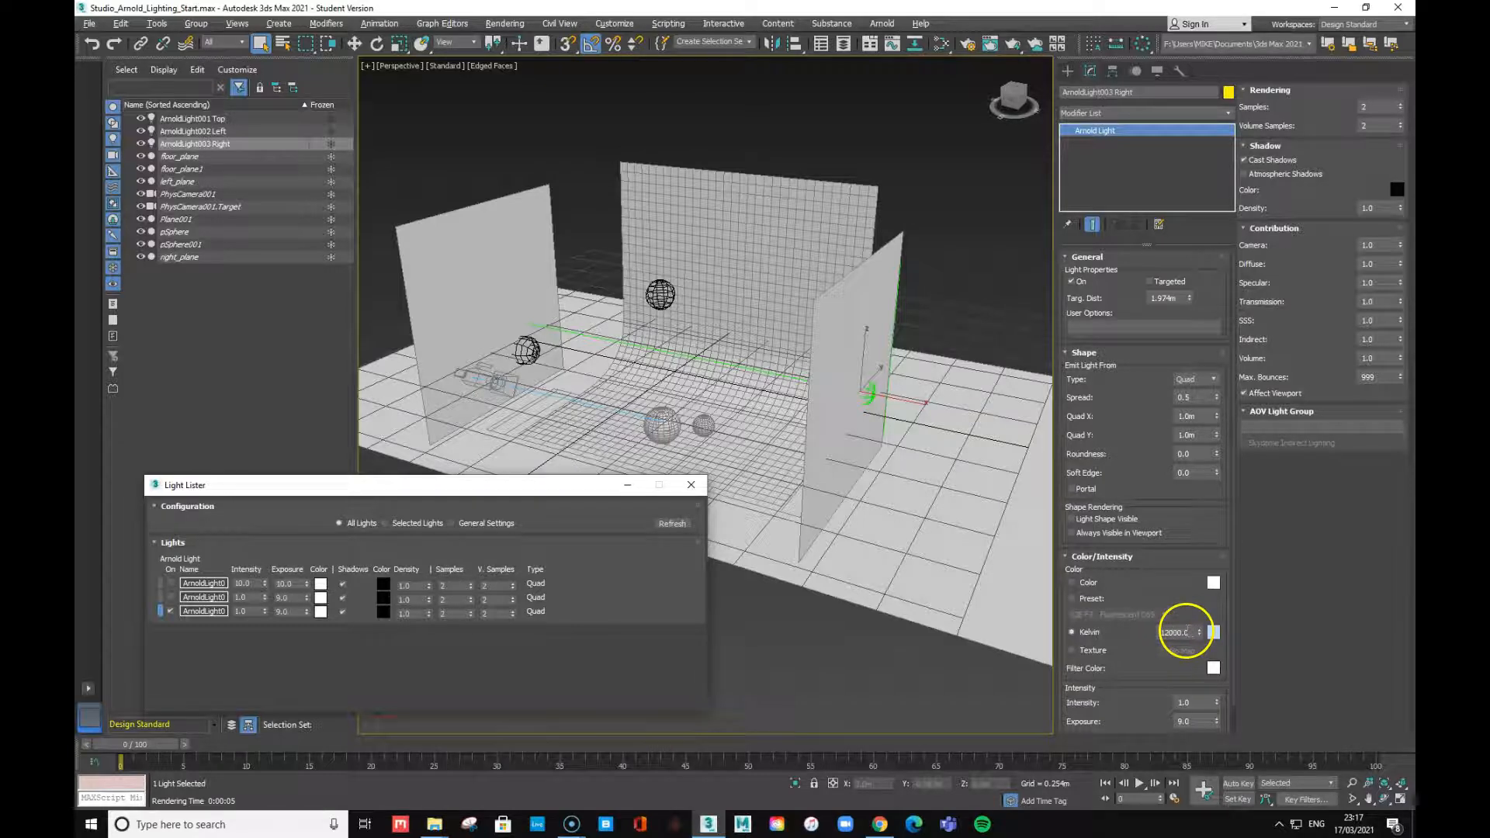
click(1073, 582)
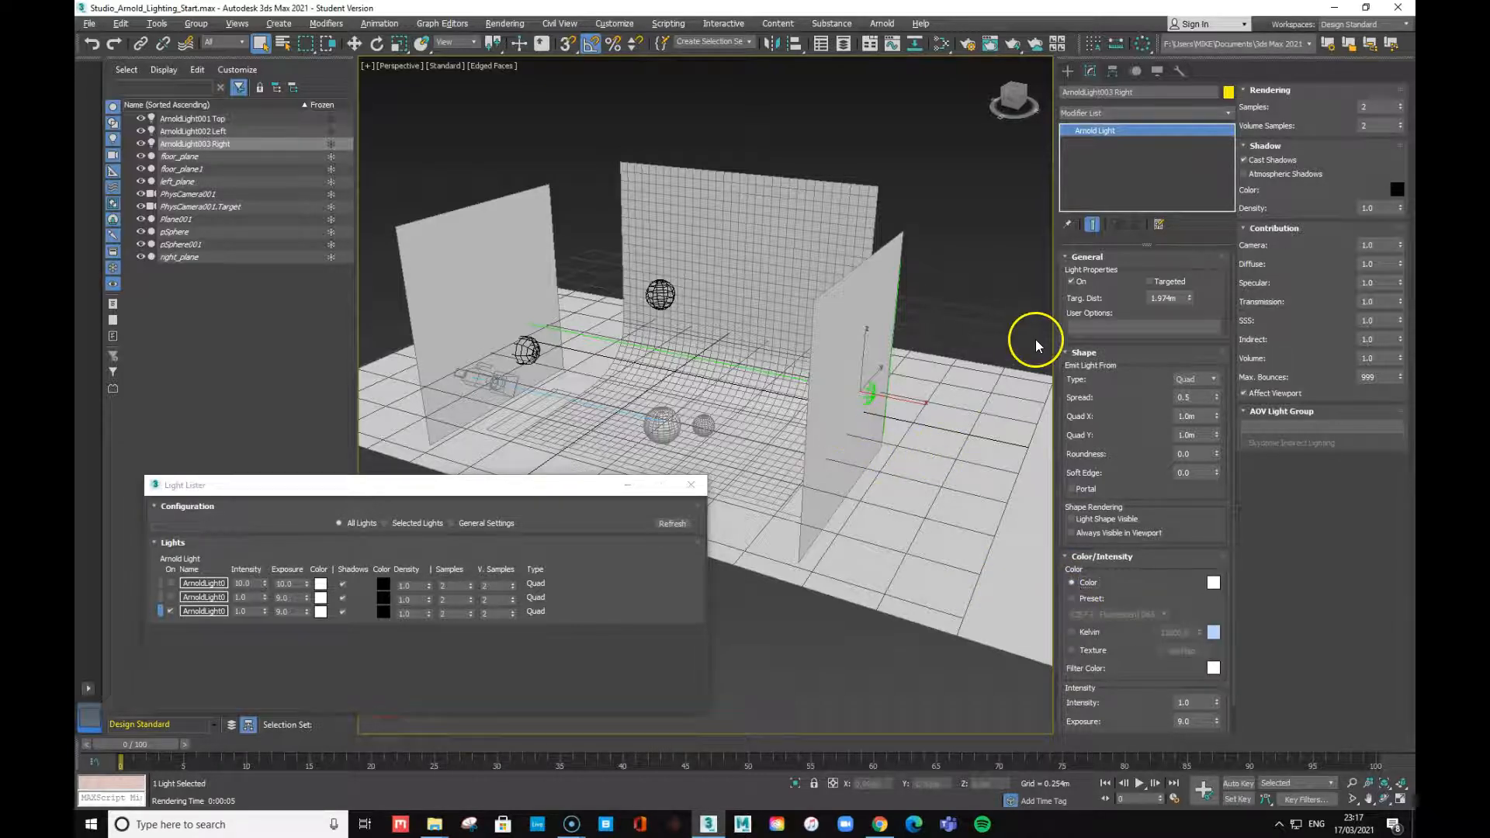
click(1013, 323)
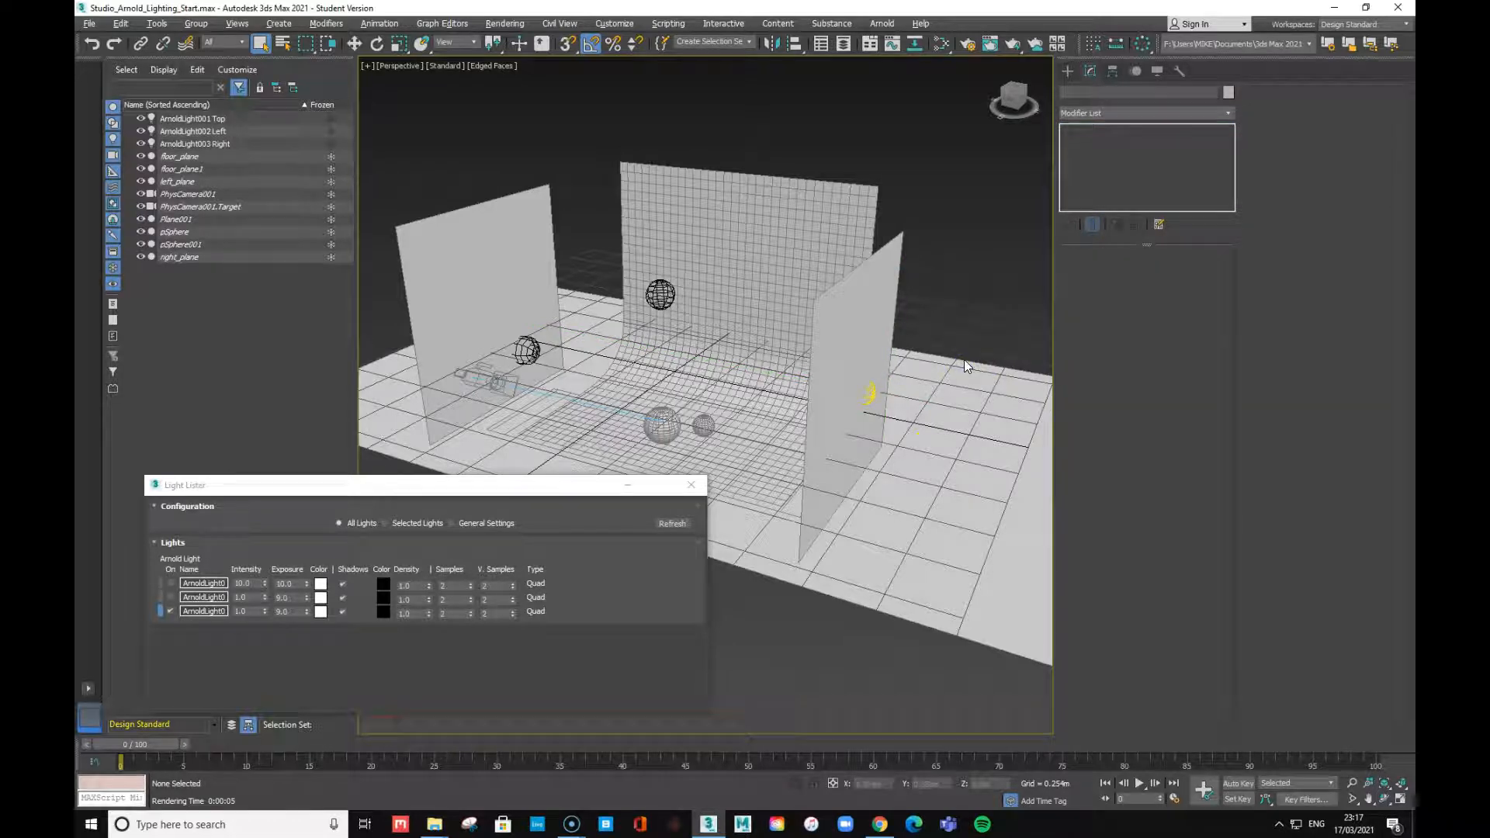
key(shift+q)
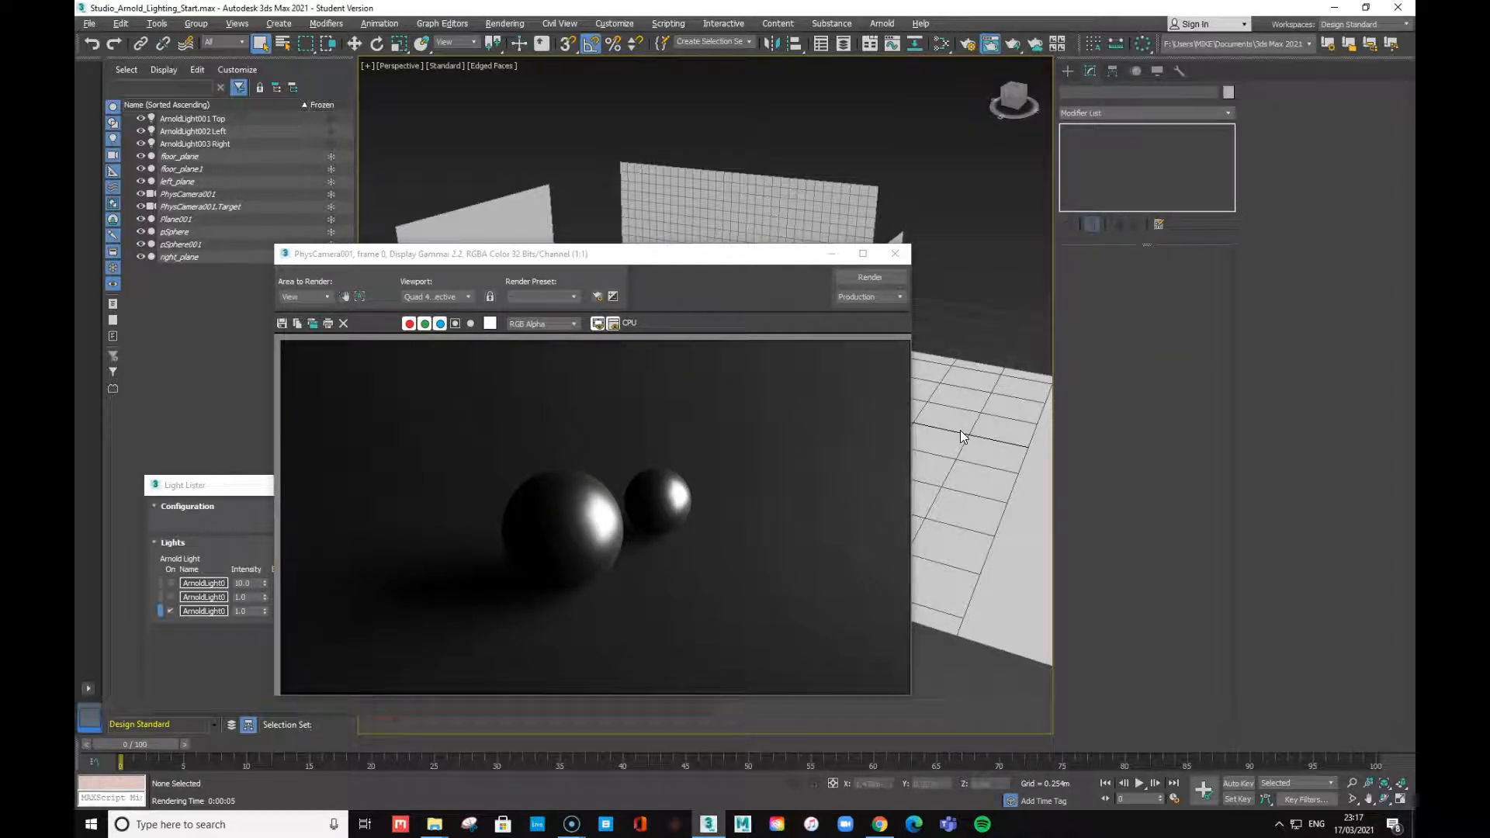
Close the rendered frame window and switch the right light's colour back to the Kelvin option at 12000
click(898, 256)
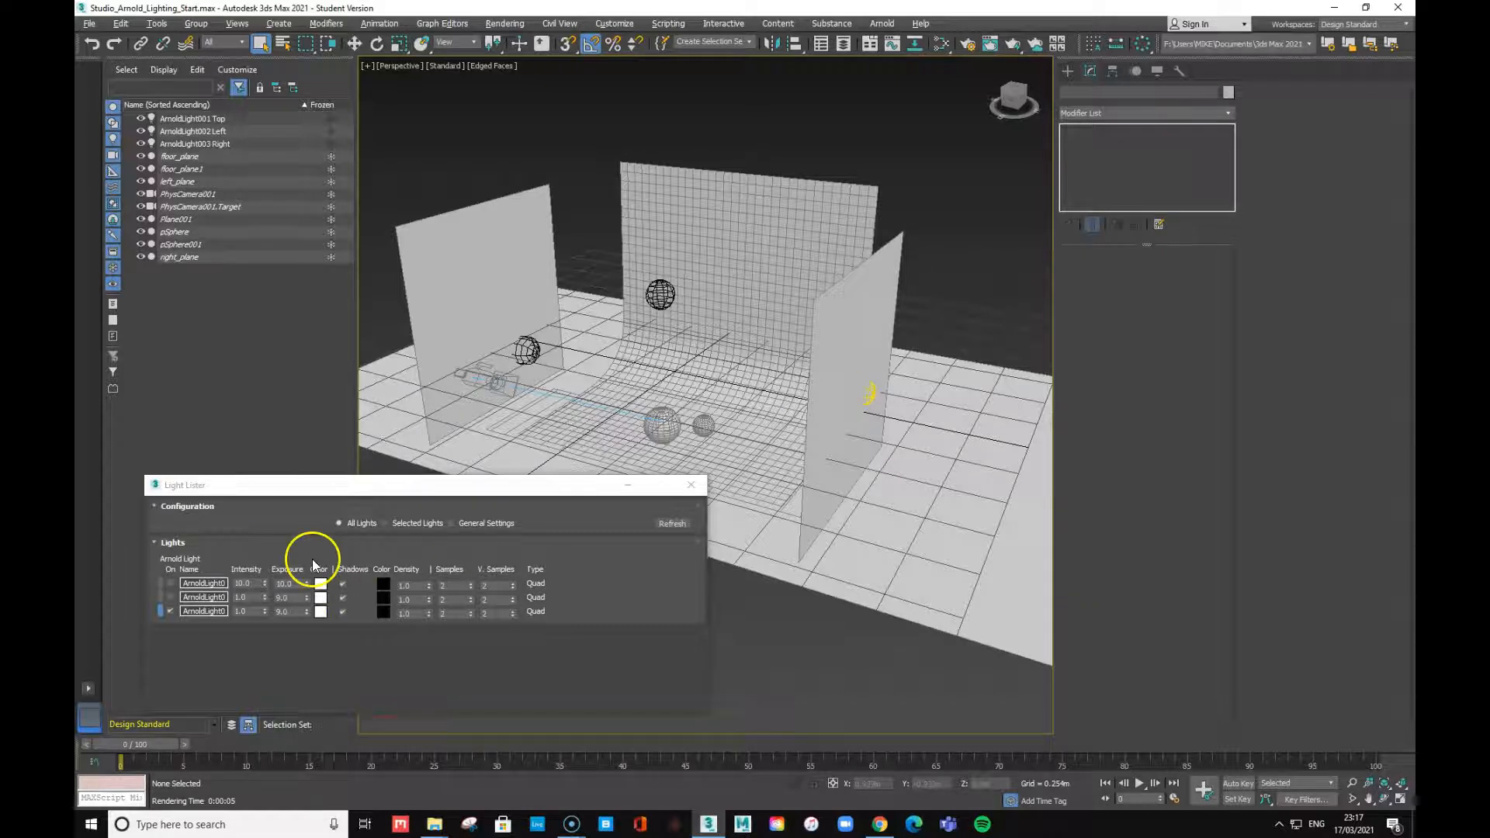
click(158, 612)
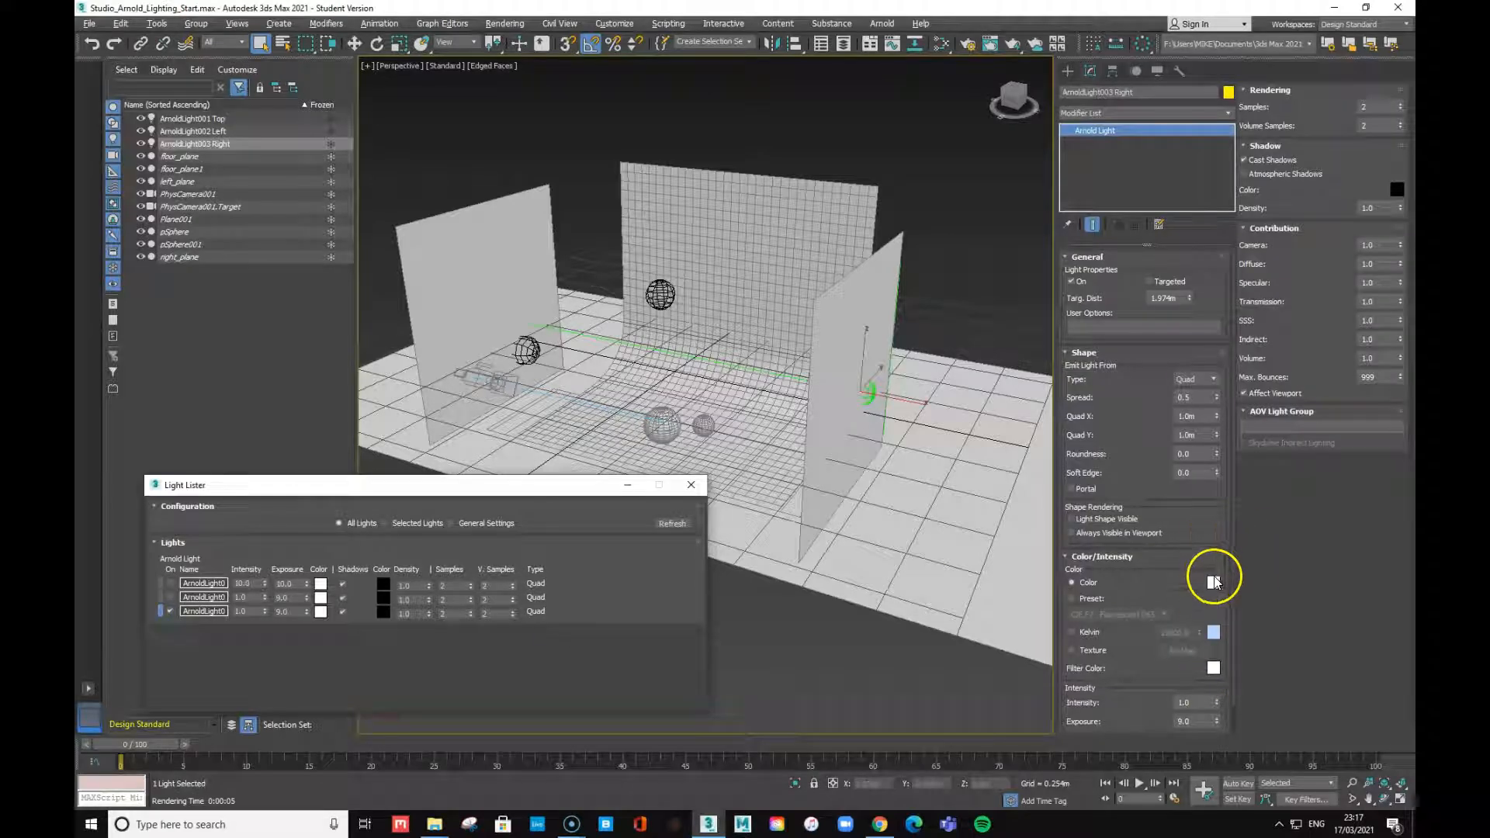
click(1073, 631)
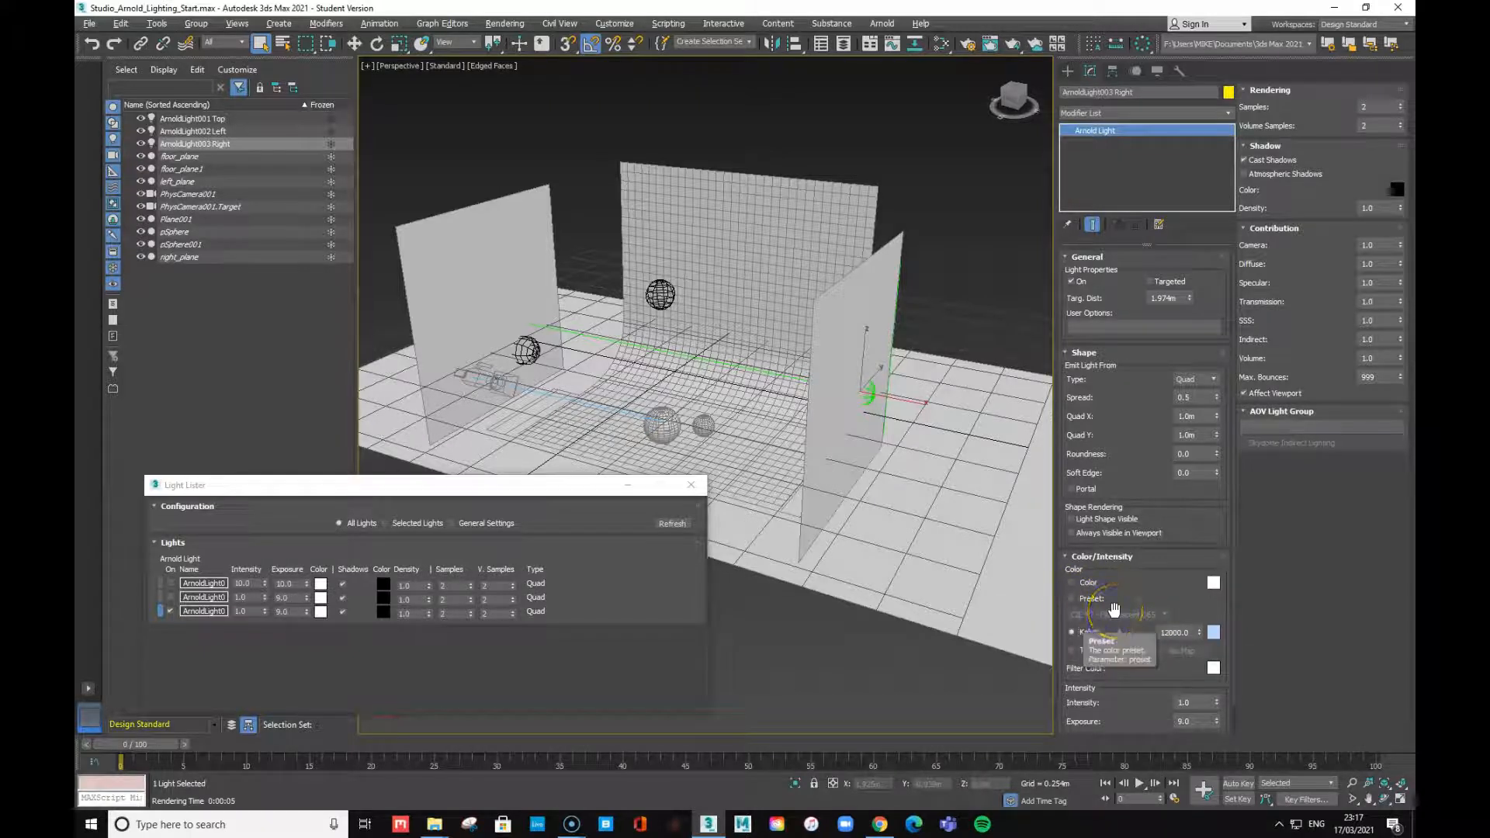
click(1107, 635)
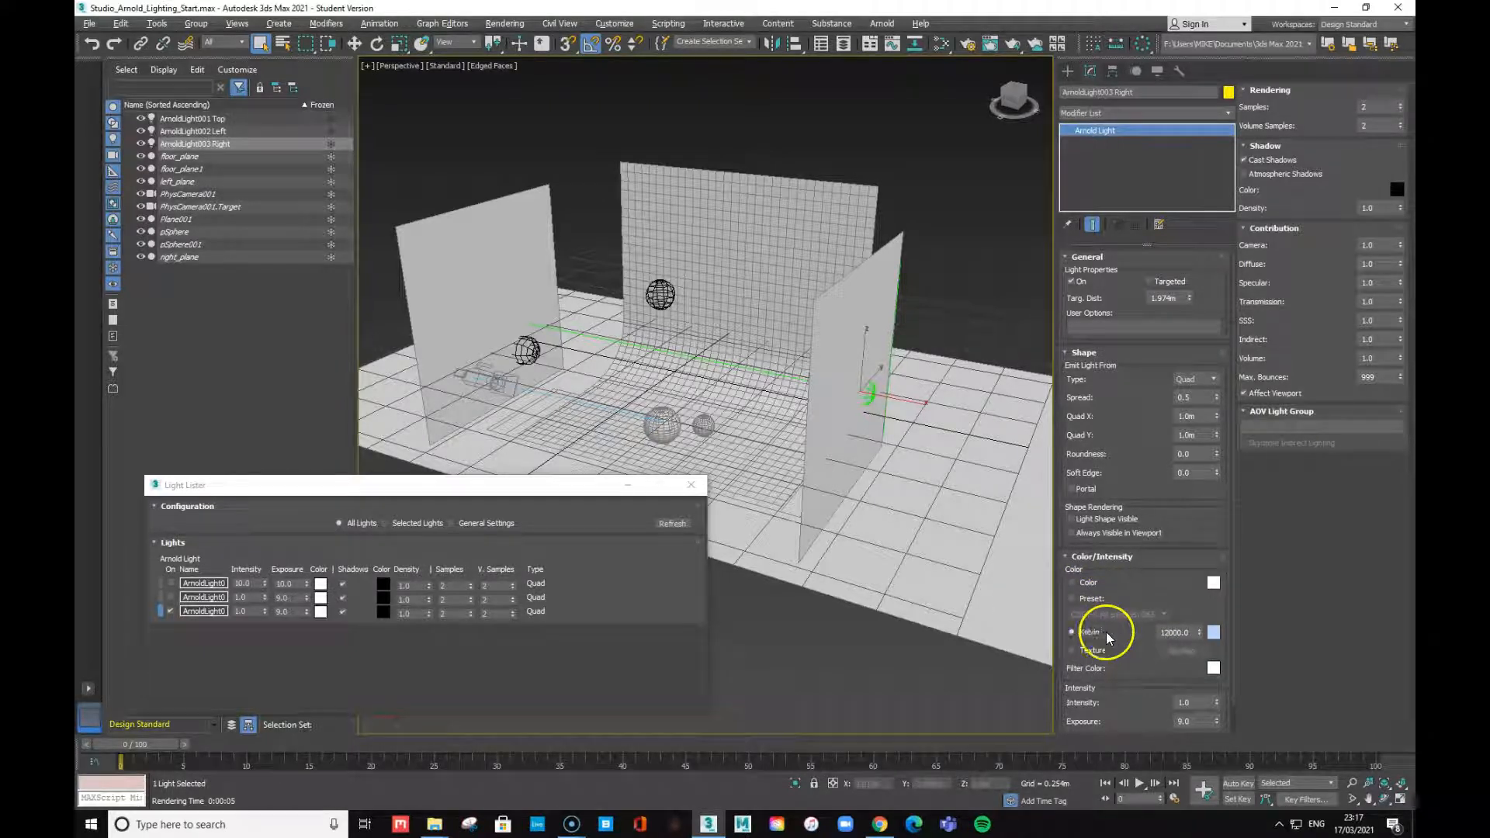
scroll(1147, 636, down, 3)
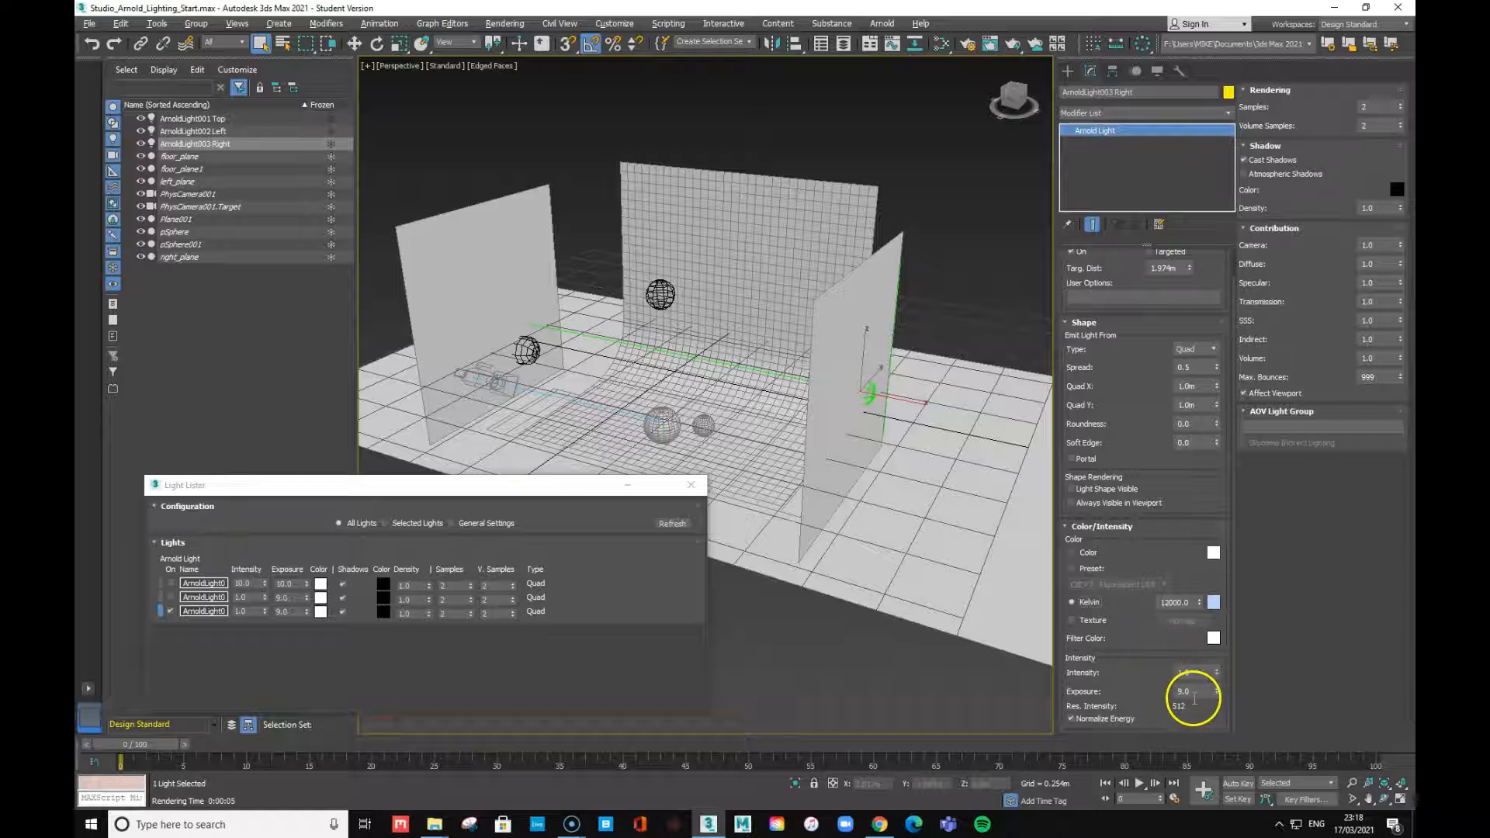
Turn on the ActiveShade preview using Arnold and lower the right light's exposure to 5.7
click(446, 65)
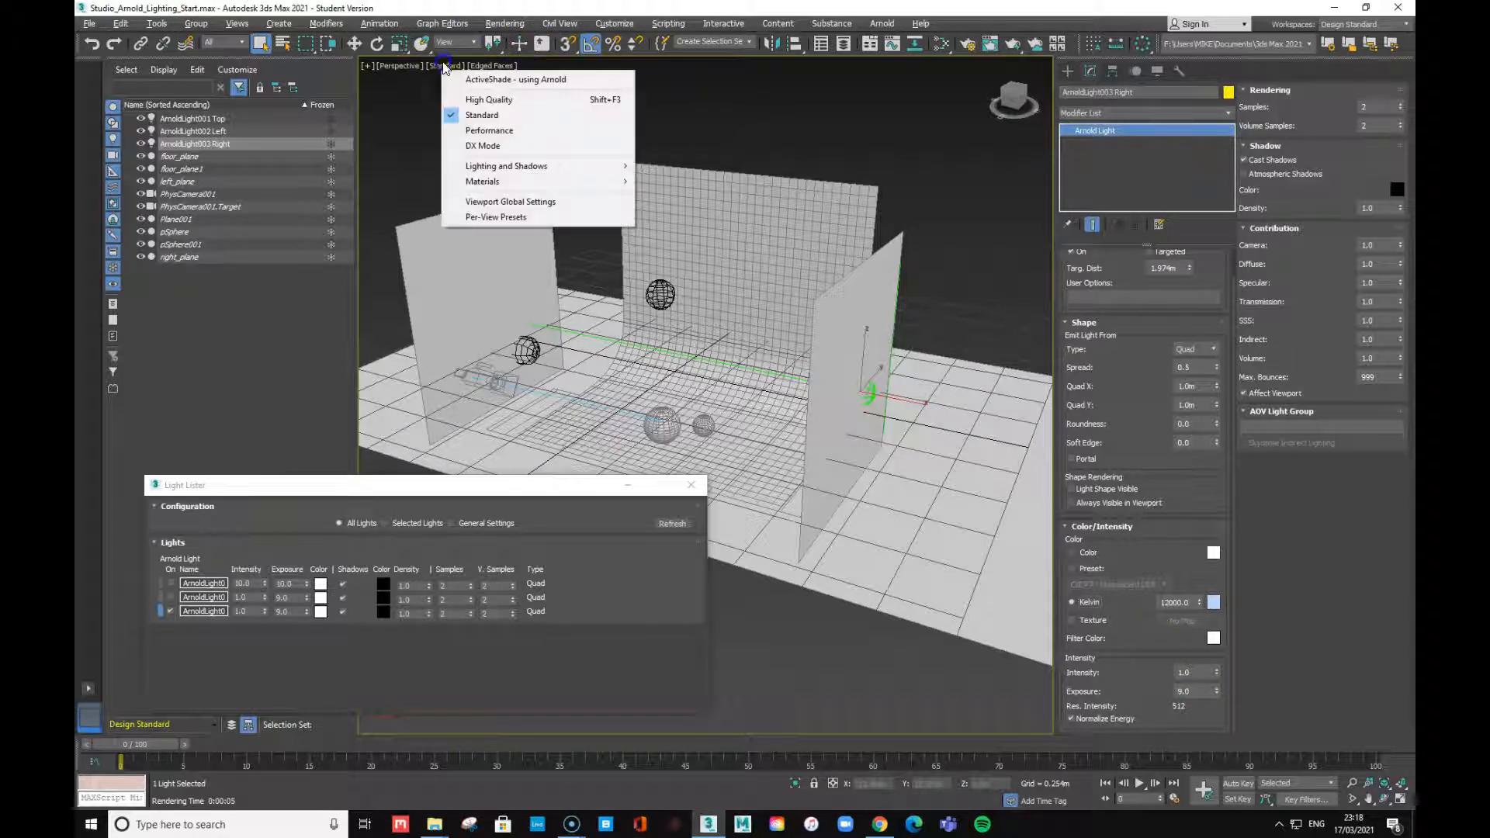
click(494, 83)
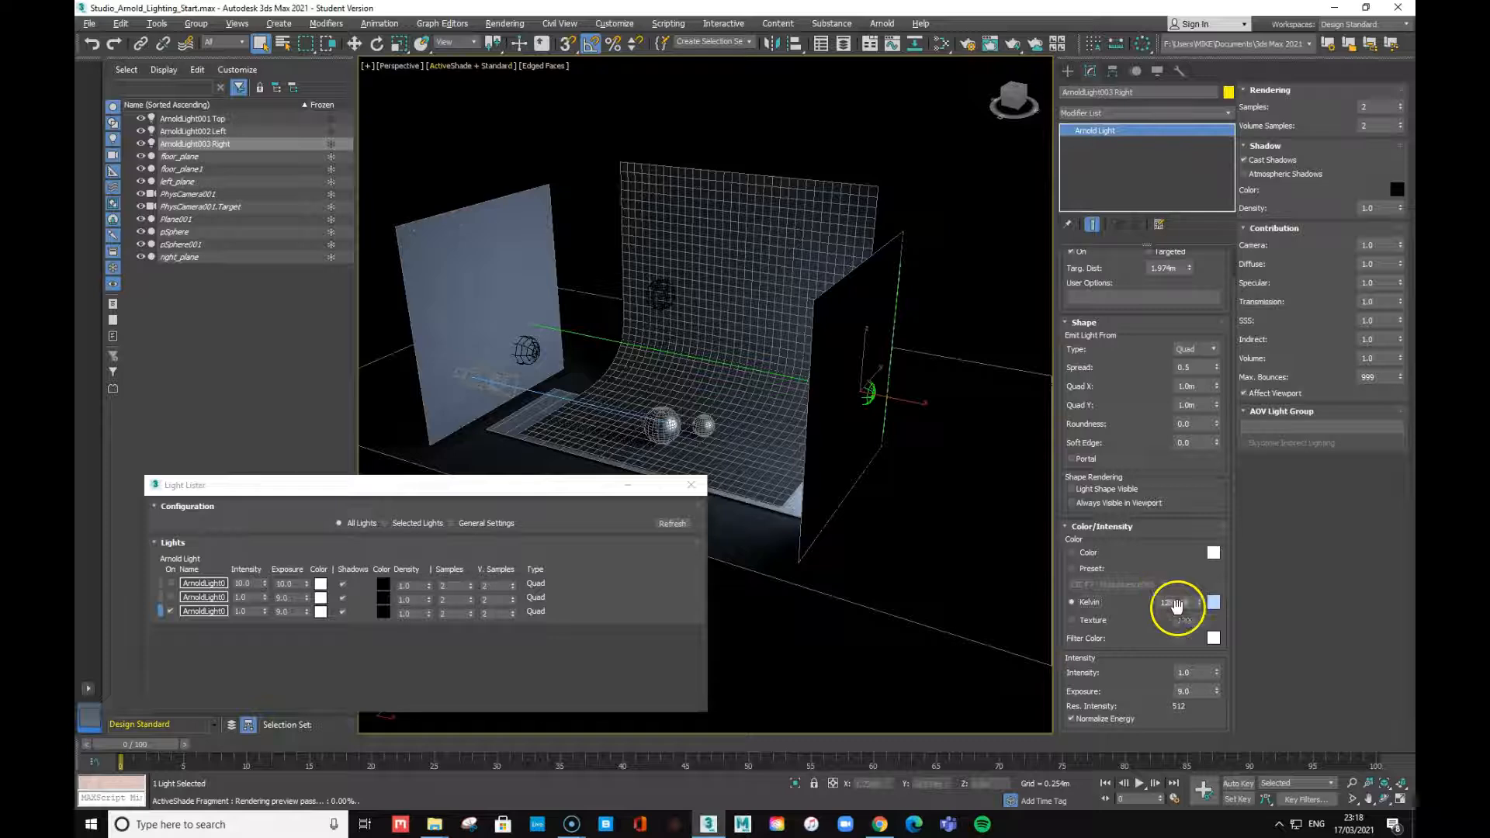
click(1220, 694)
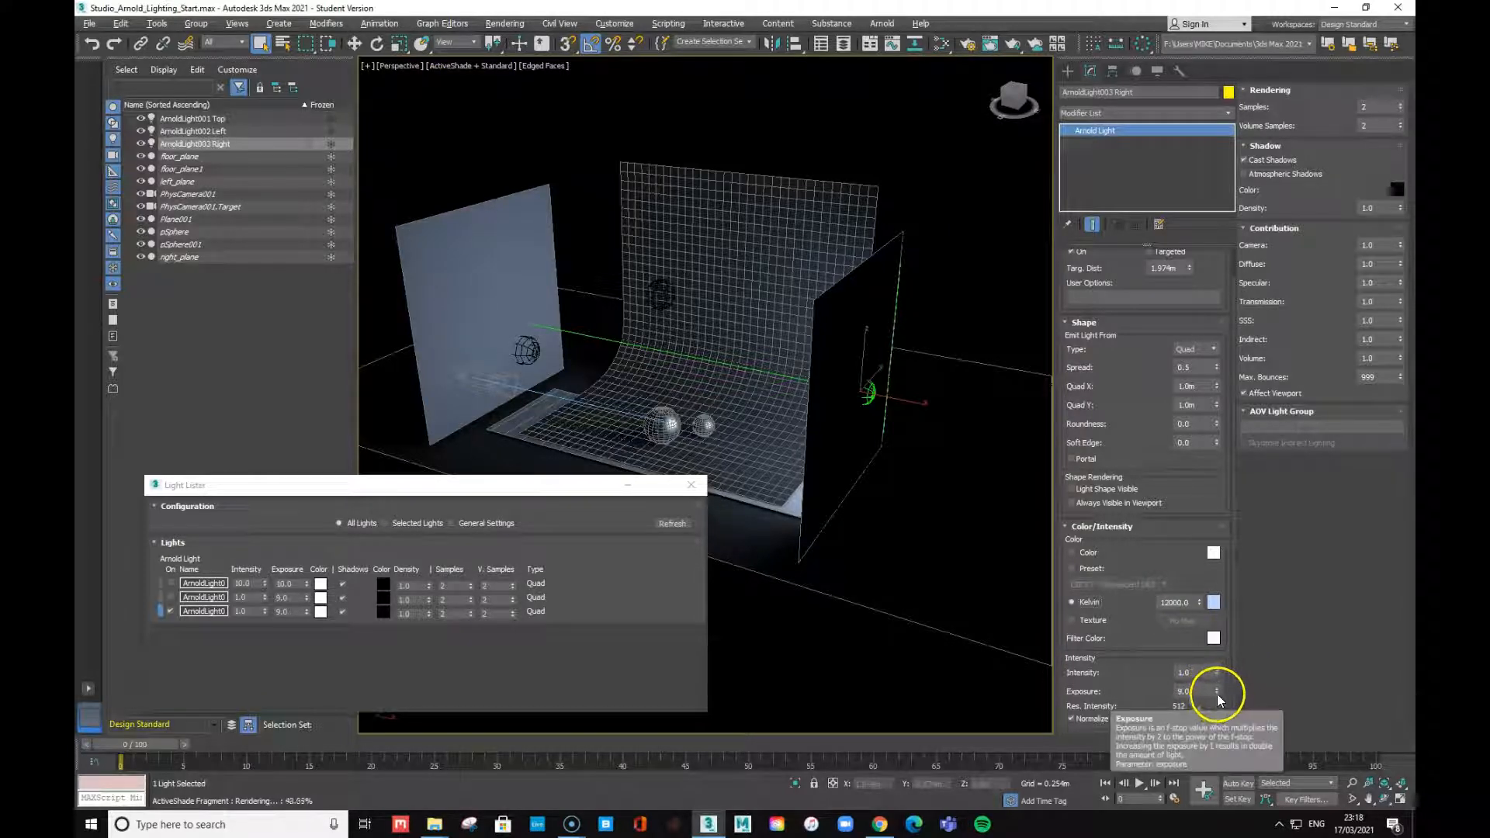
drag(1217, 691, 1220, 703)
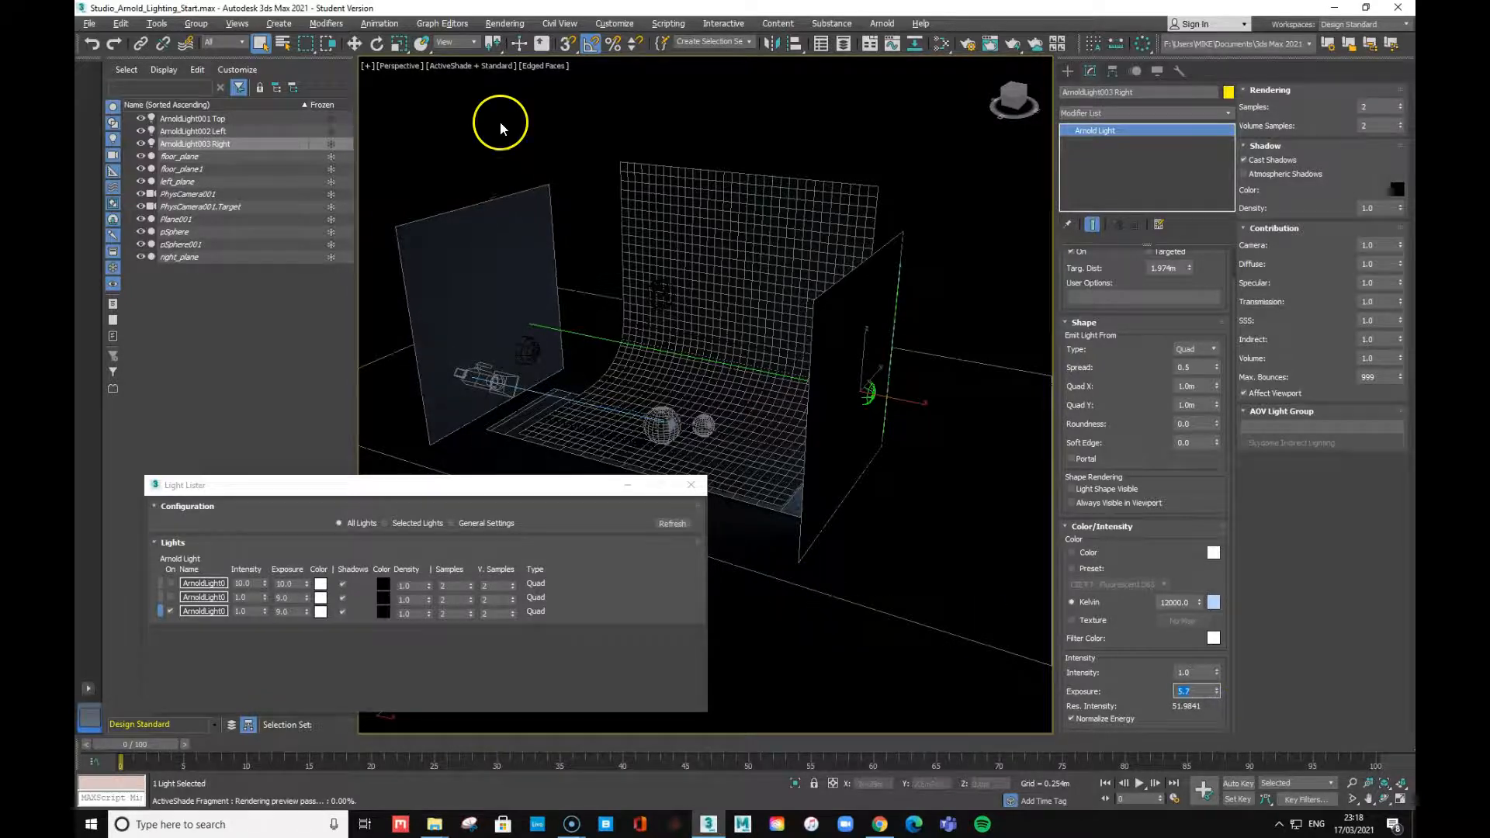
Switch off ActiveShade and render the PhysCamera001 view with the dimmer right light, closing the rendered frame window when done
click(454, 66)
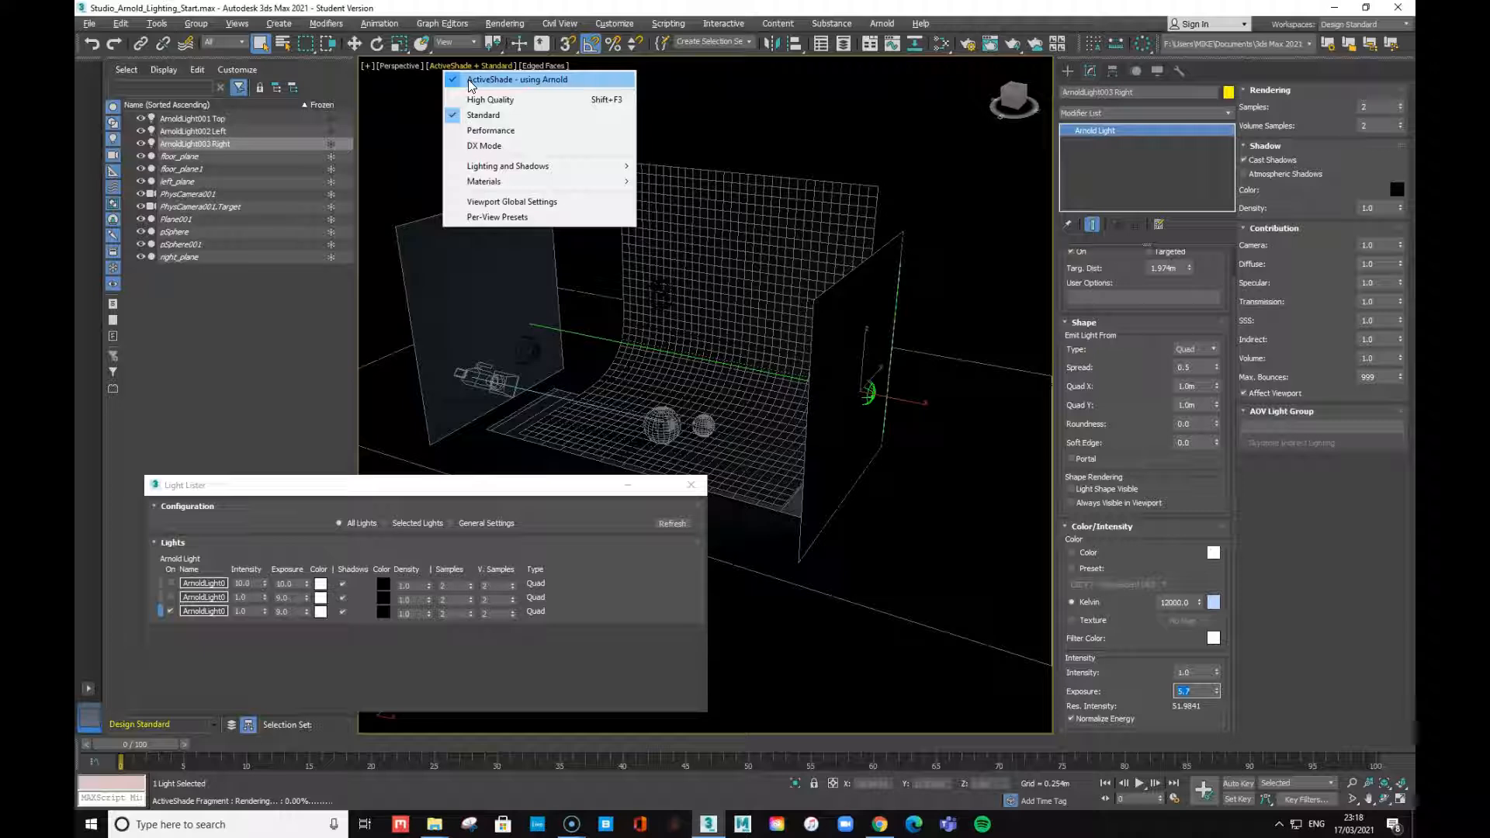
click(470, 82)
click(881, 602)
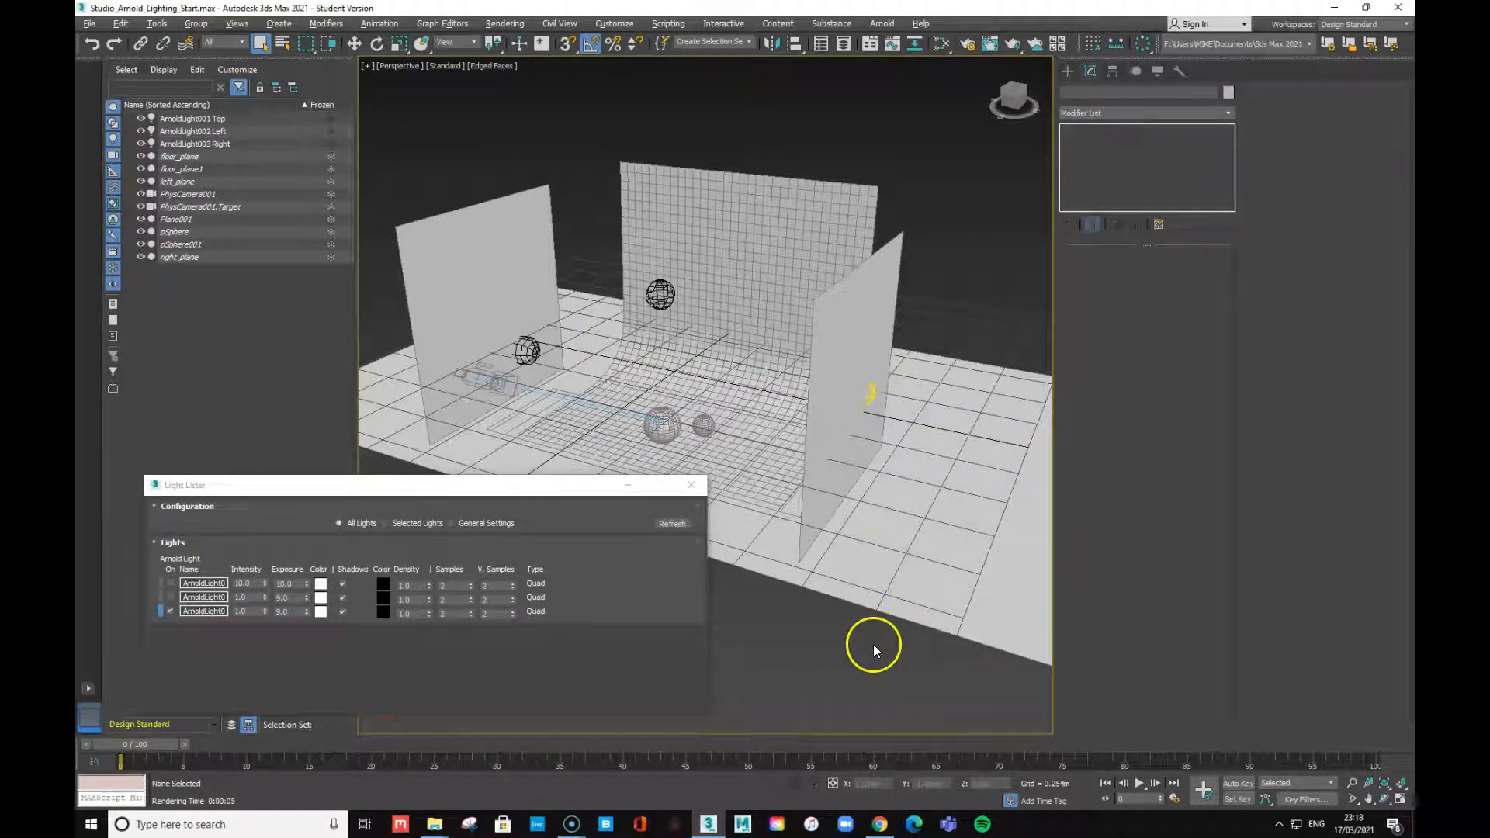
key(shift+q)
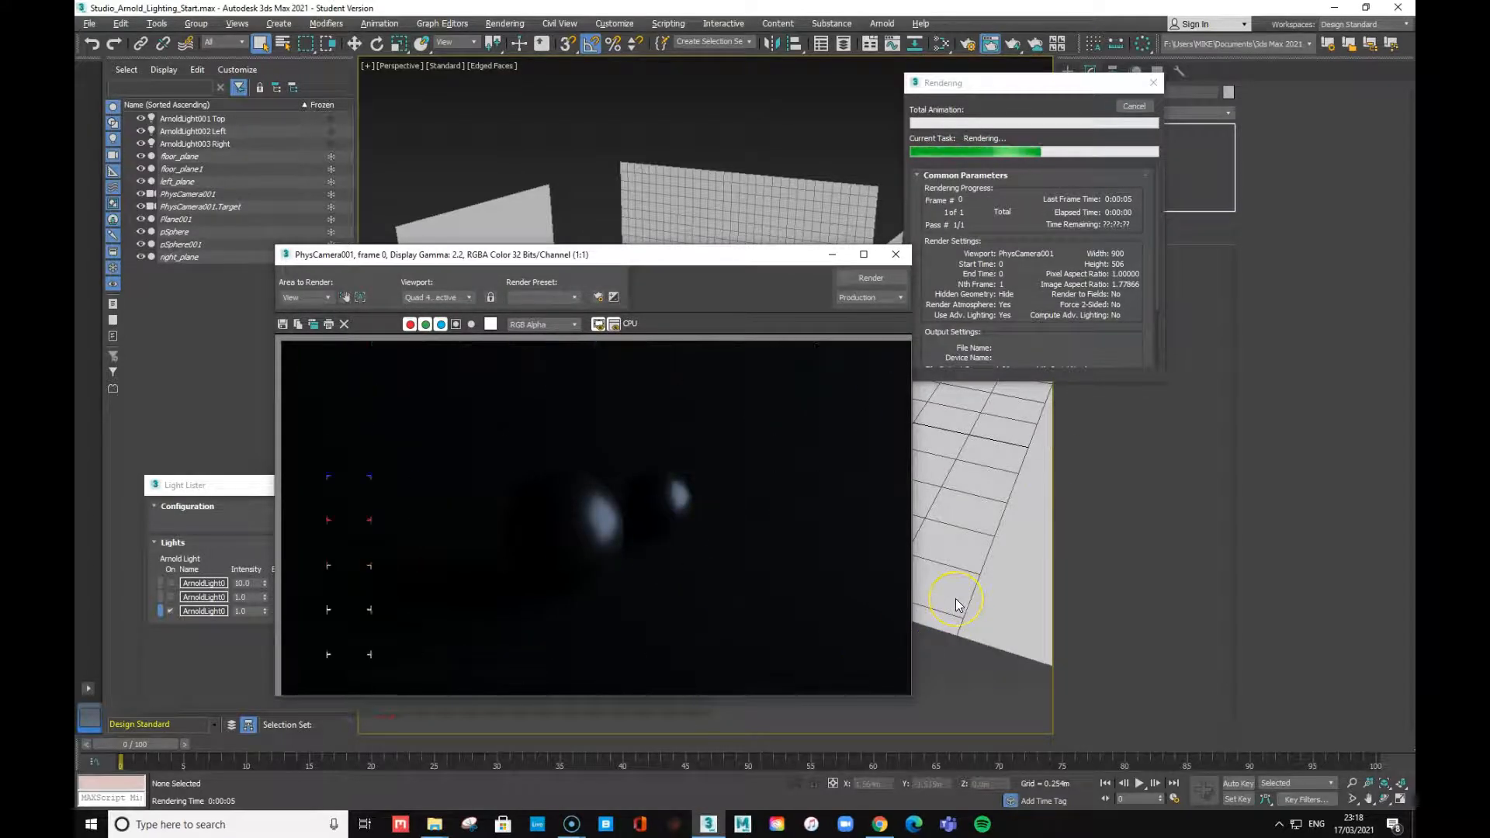
click(898, 256)
Turn the ActiveShade preview back on, select the right light from the Light Lister and set its exposure to 9
click(503, 23)
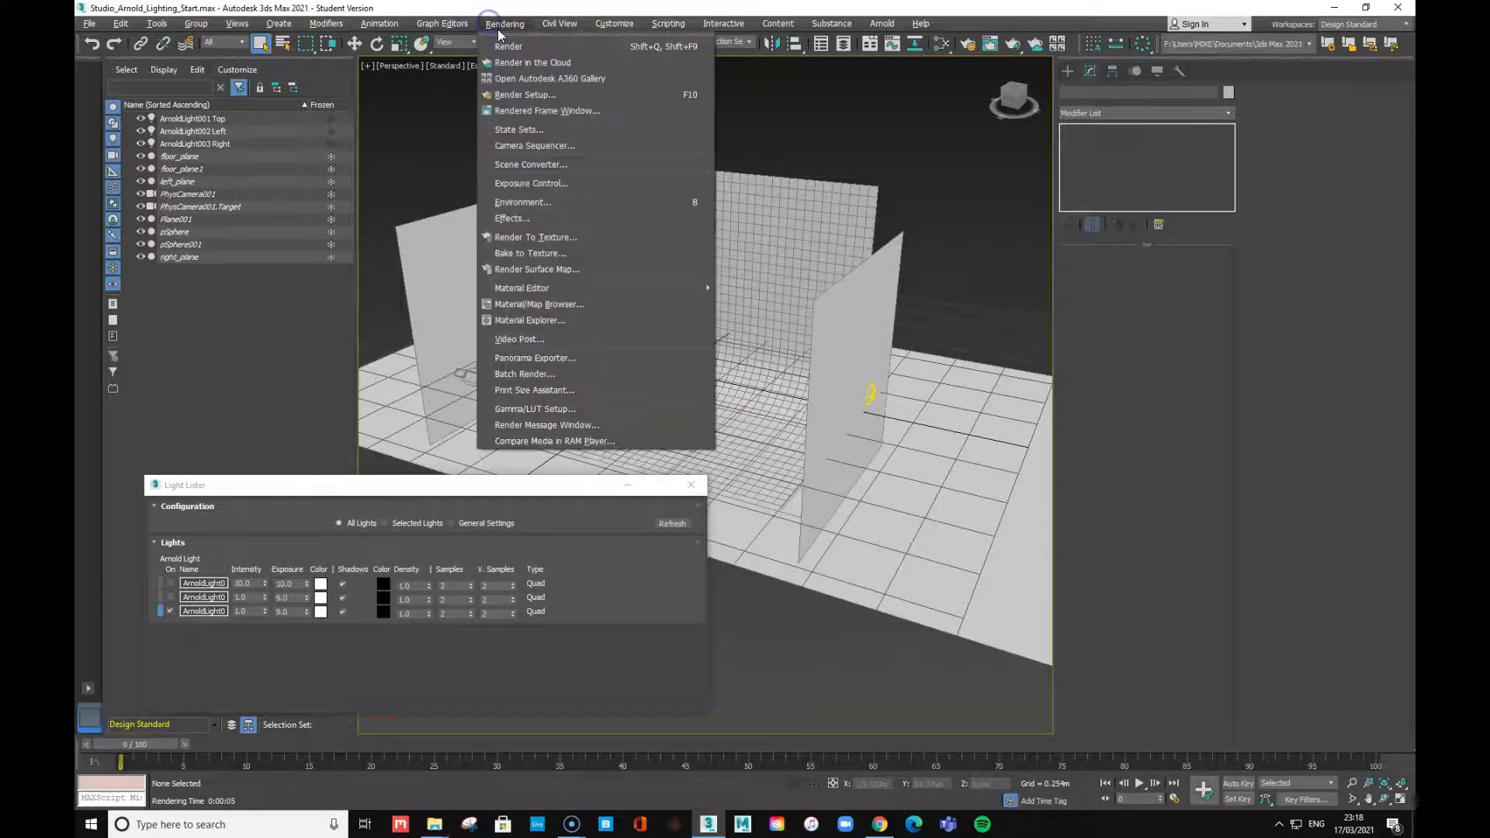
click(799, 154)
click(439, 69)
click(496, 76)
click(211, 611)
click(161, 611)
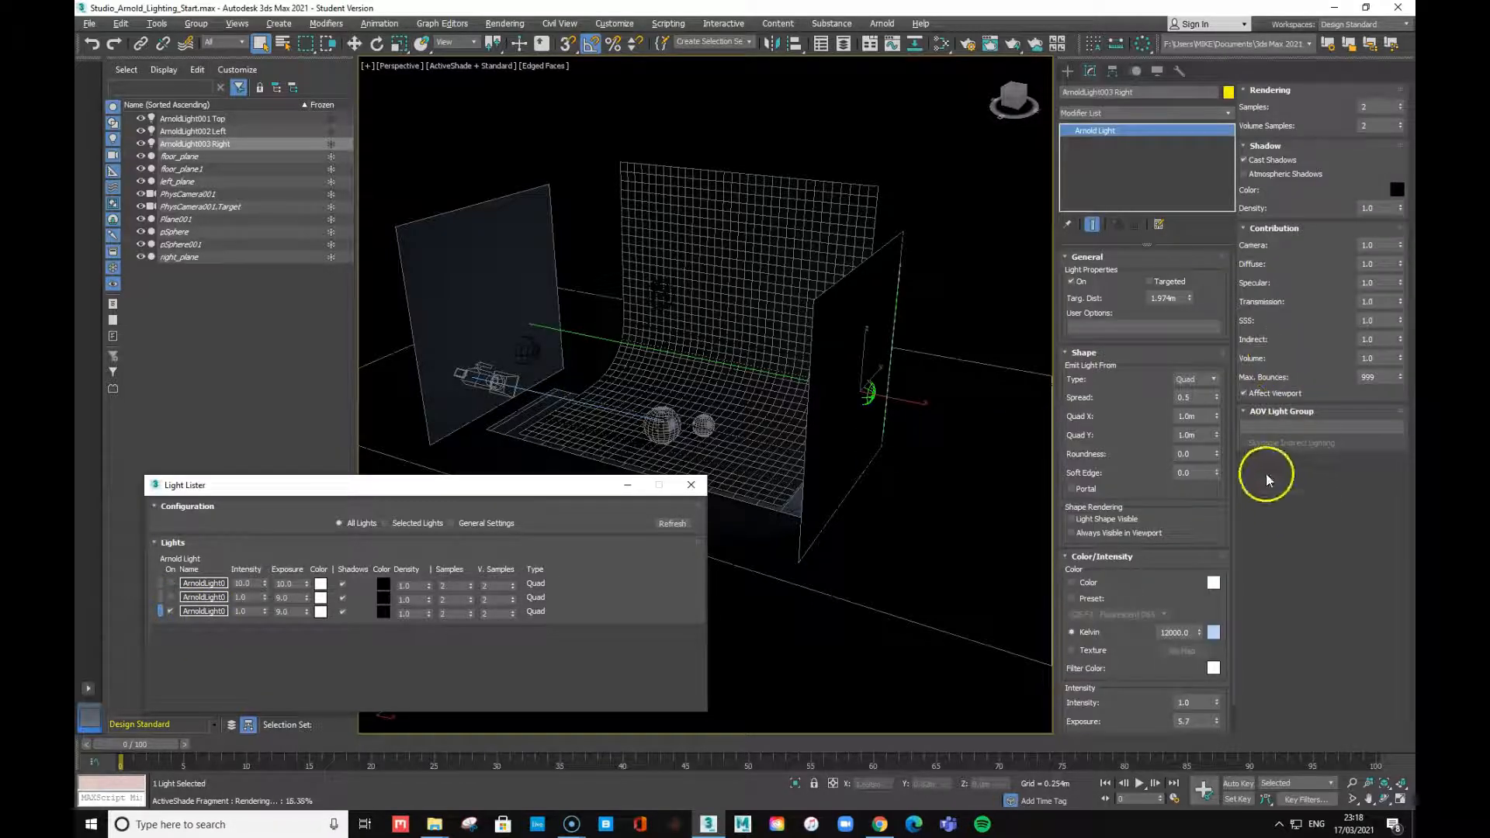
double_click(1190, 720)
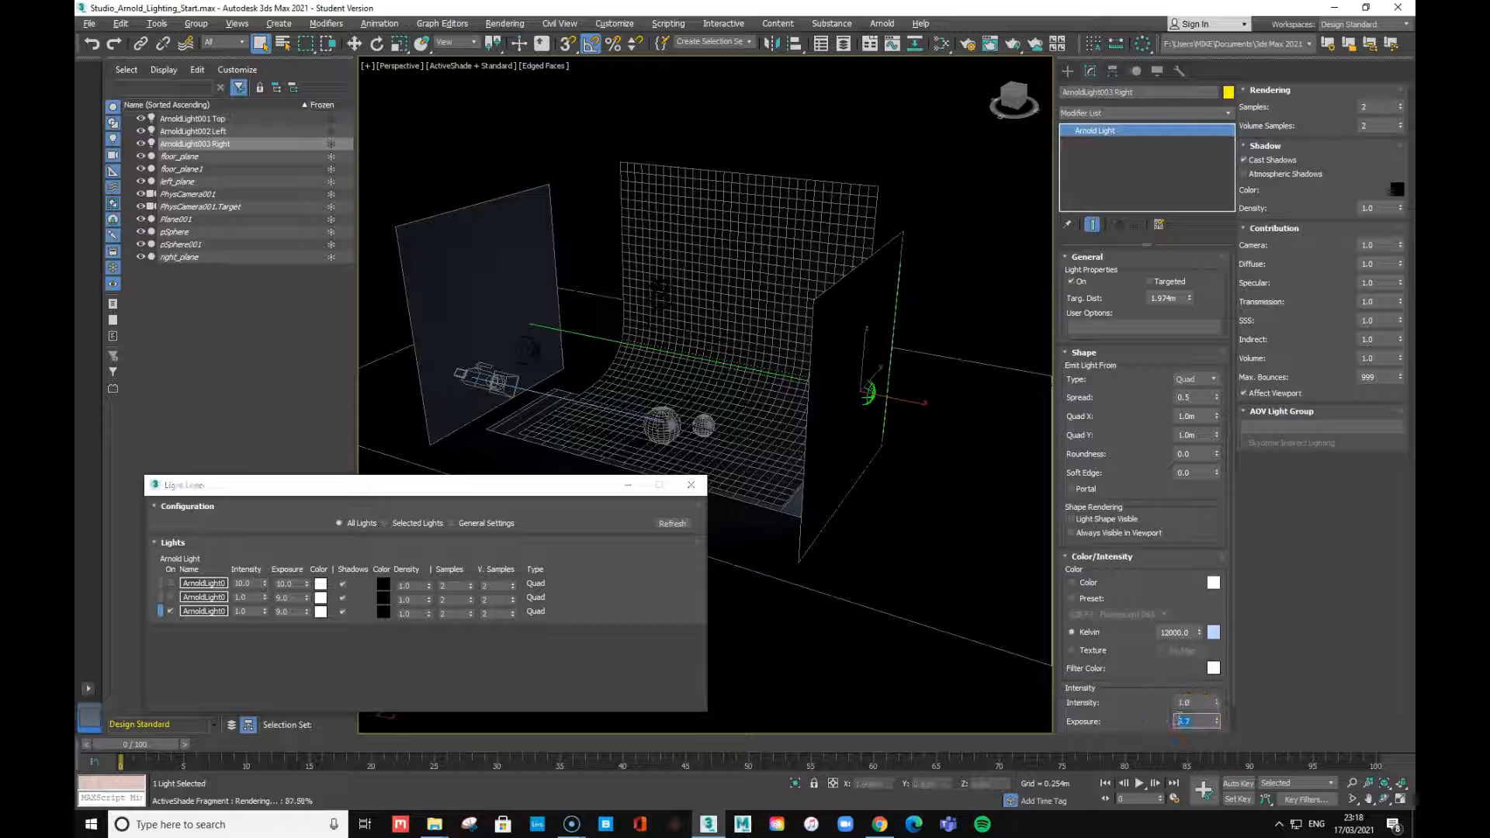
text(9)
key(Return)
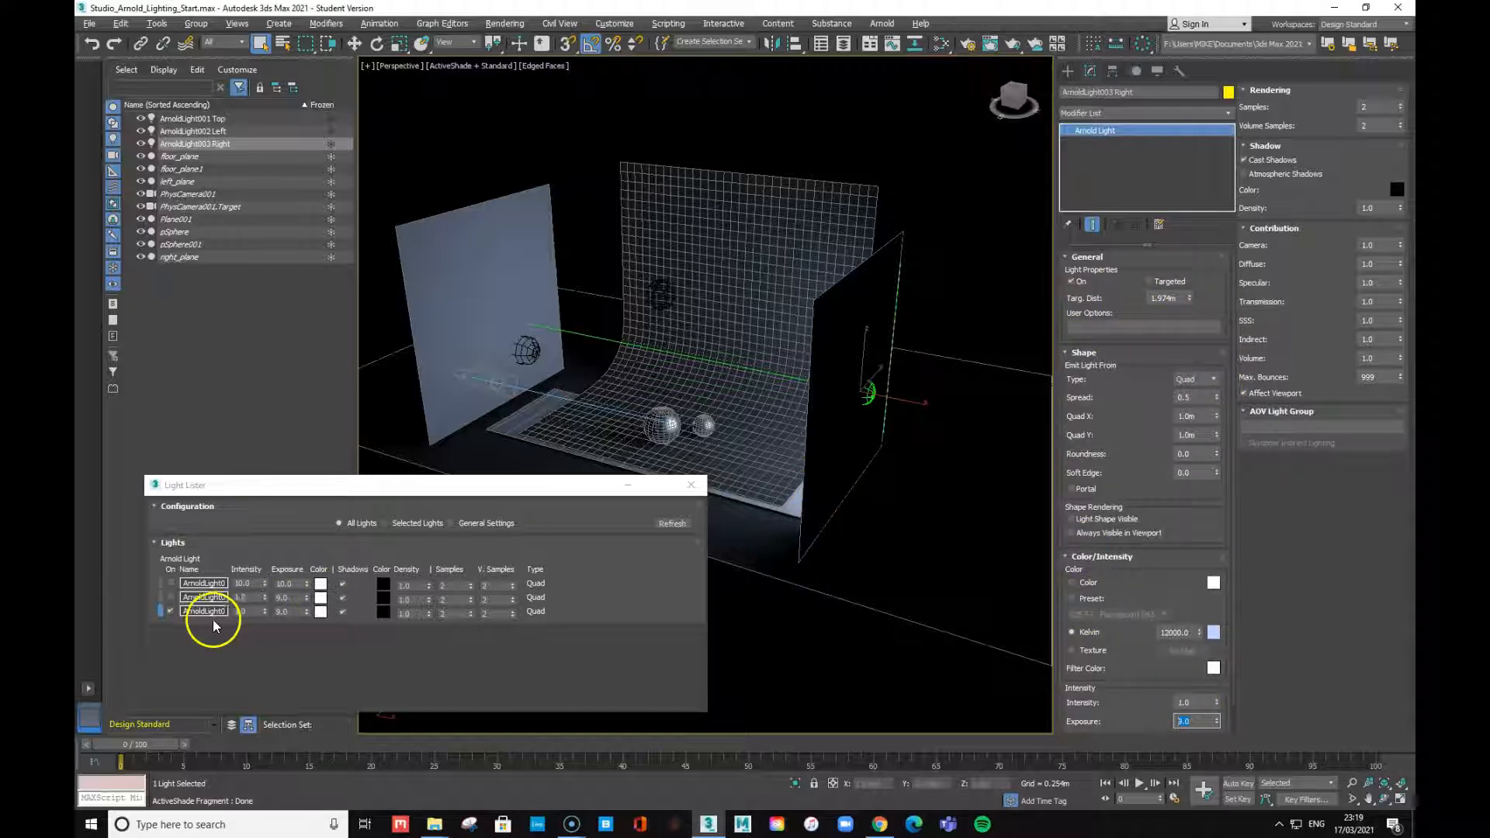
Turn on the top and left lights in the Light Lister so all three Arnold lights are active
click(169, 598)
click(170, 597)
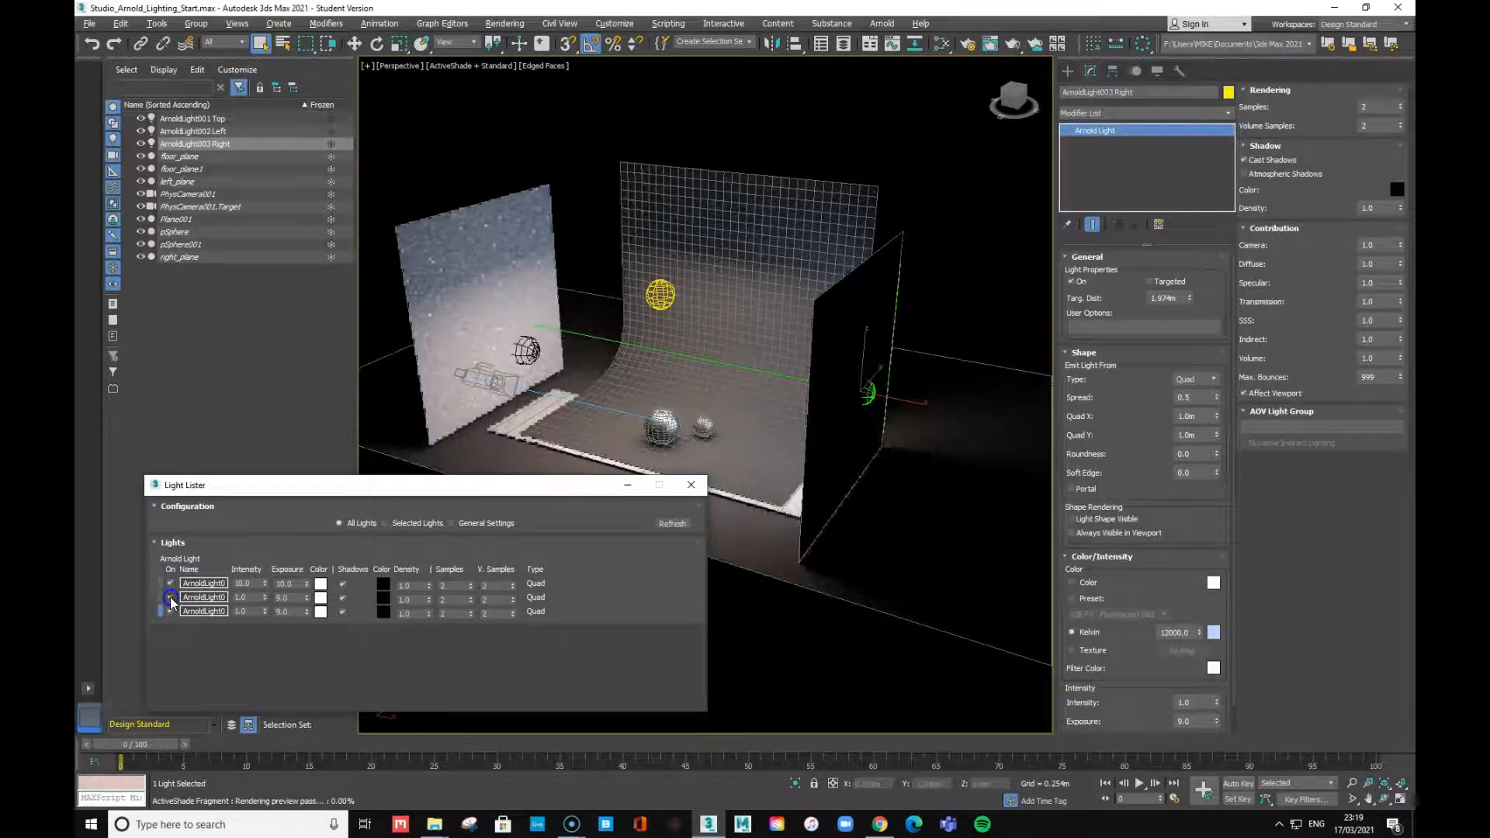
click(170, 597)
click(817, 477)
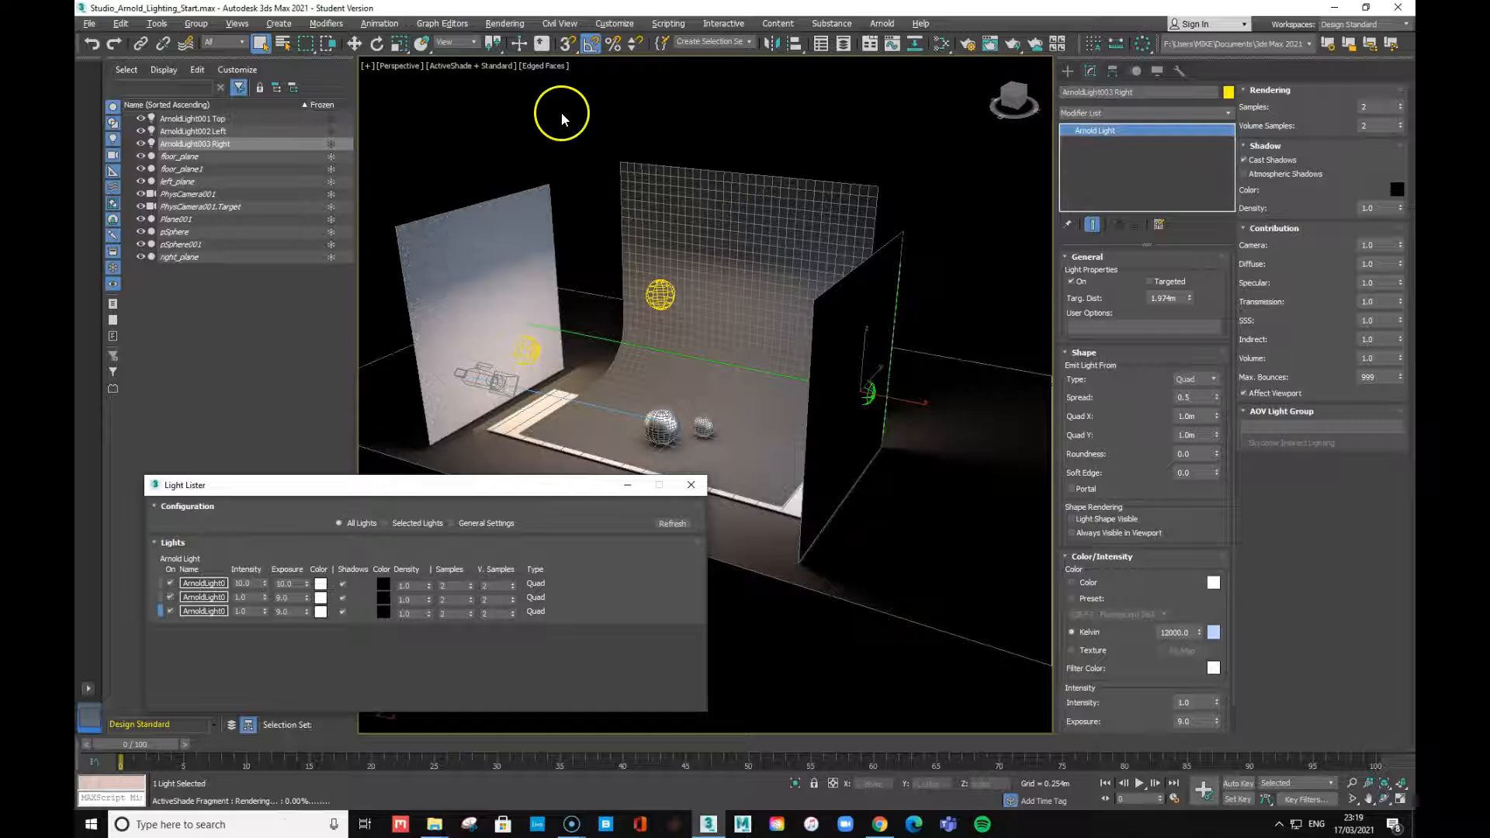
Switch off ActiveShade and render the PhysCamera001 view with all three lights, closing the rendered frame window when done
click(458, 70)
click(497, 109)
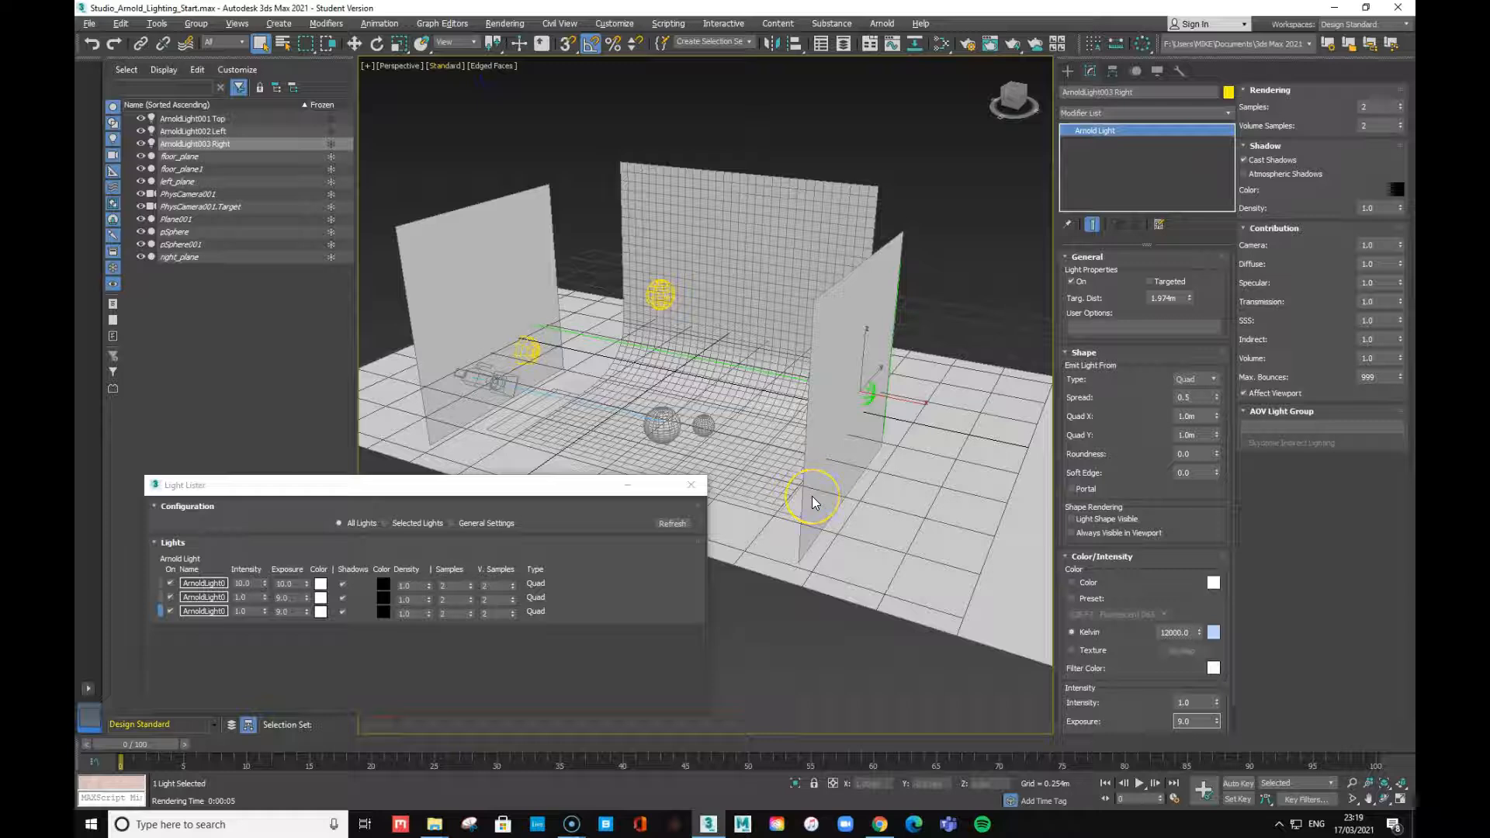
click(866, 612)
key(shift+q)
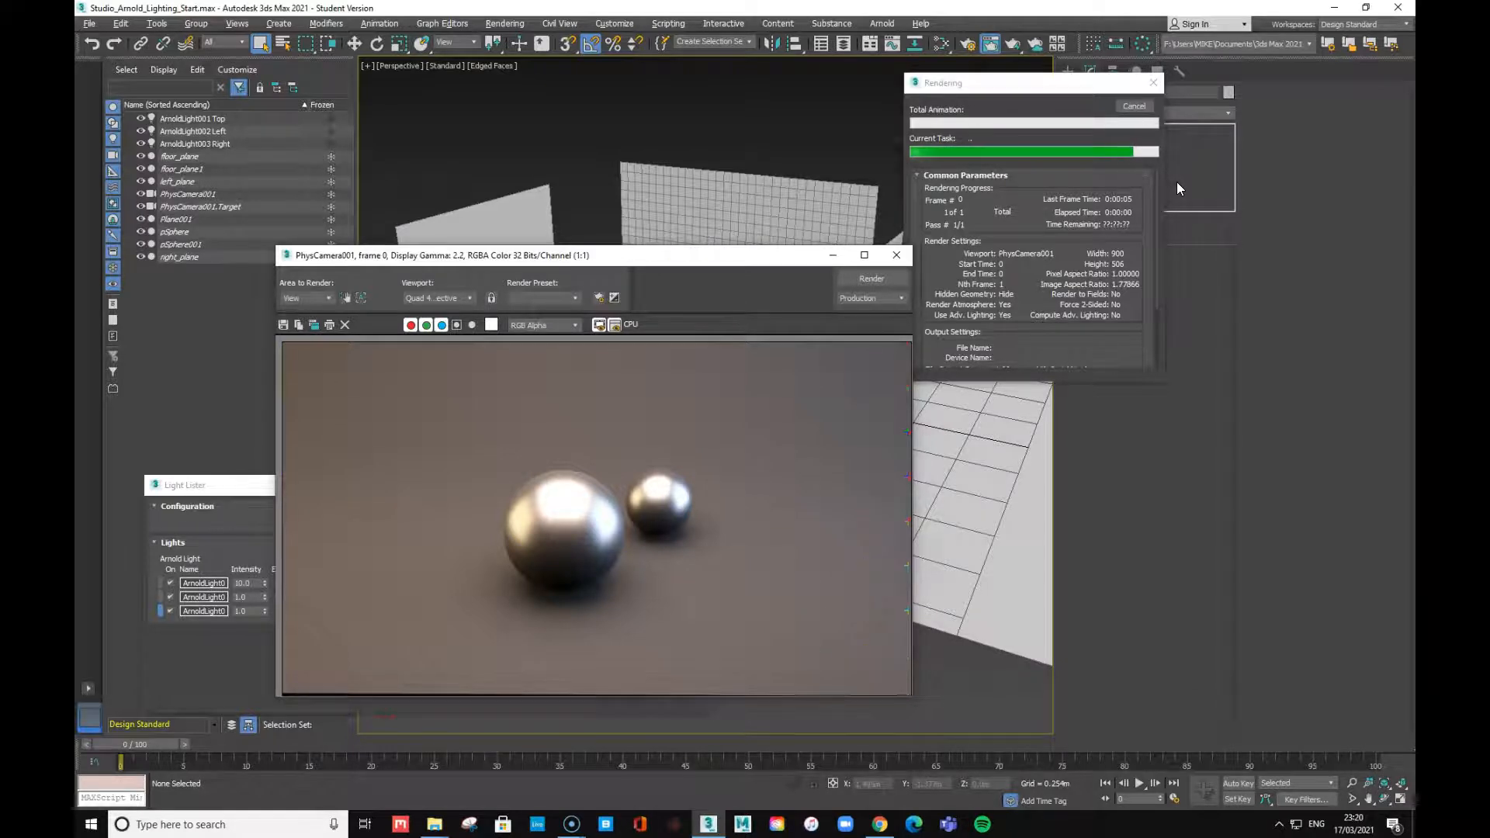
click(905, 254)
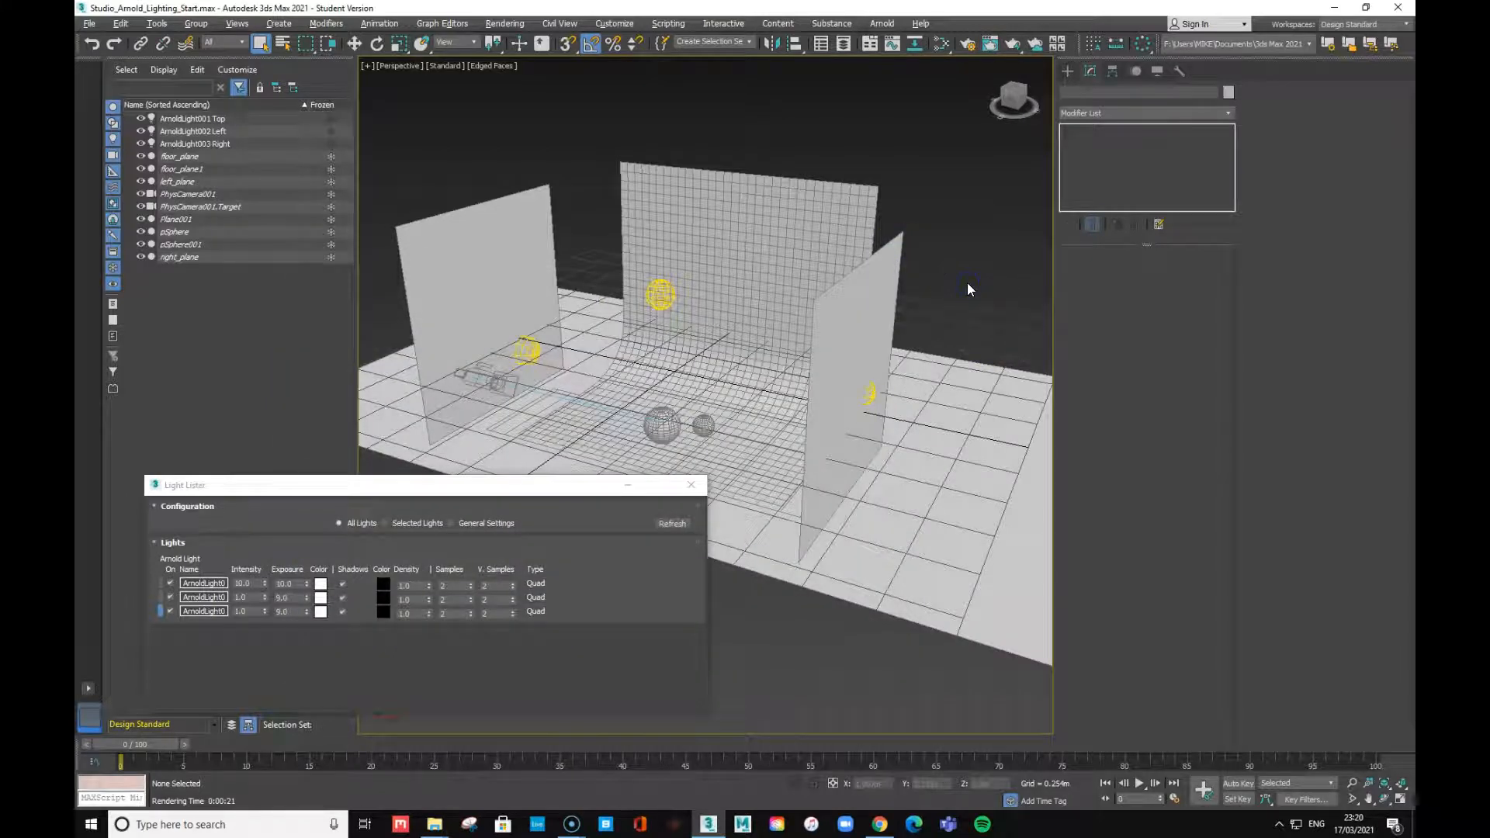
Restart and cancel the camera render, and try rendering the Top view of Floating Viewport 1 instead
key(shift+q)
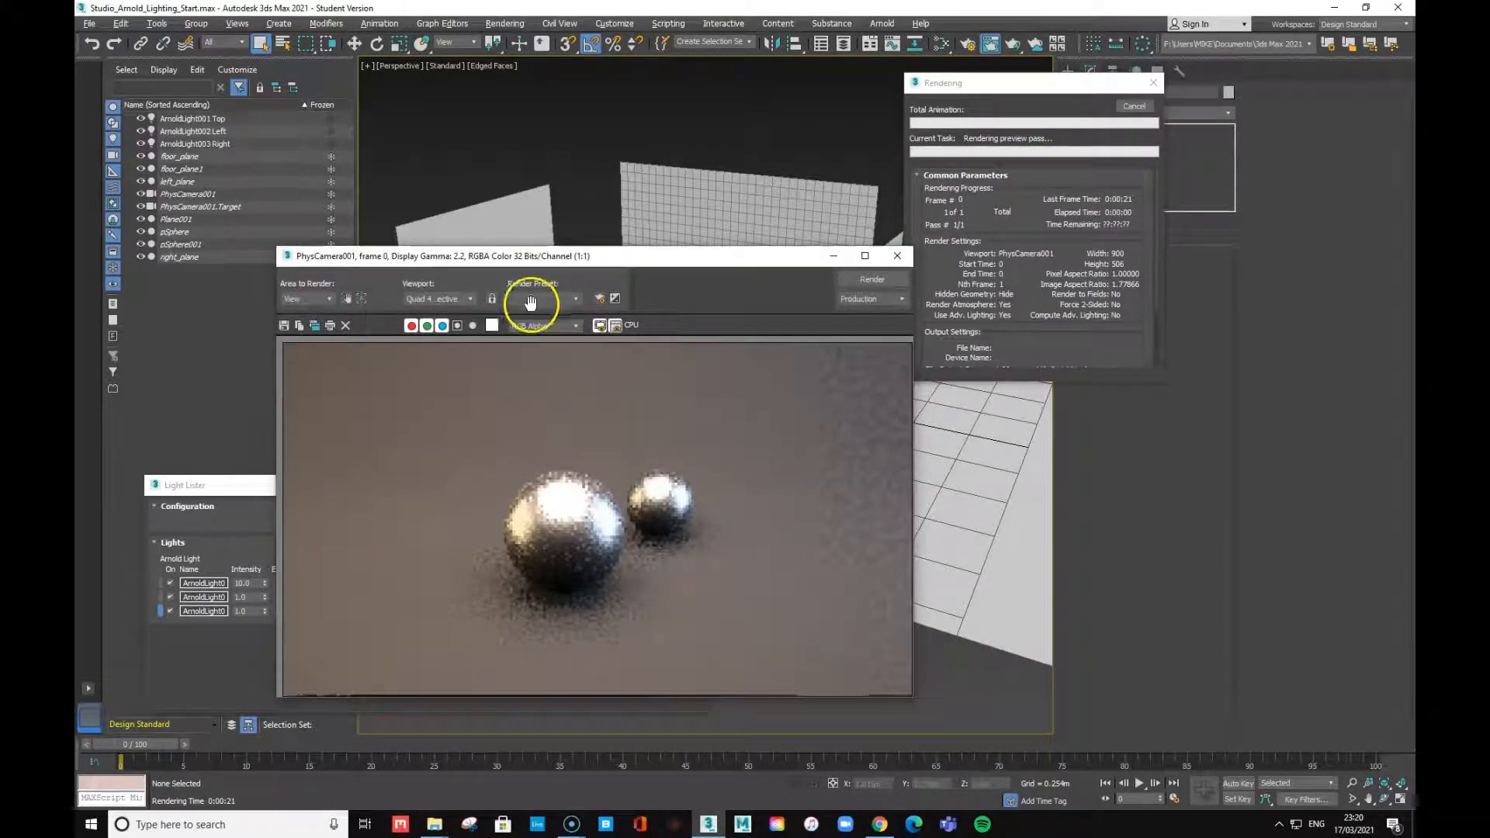
click(1134, 106)
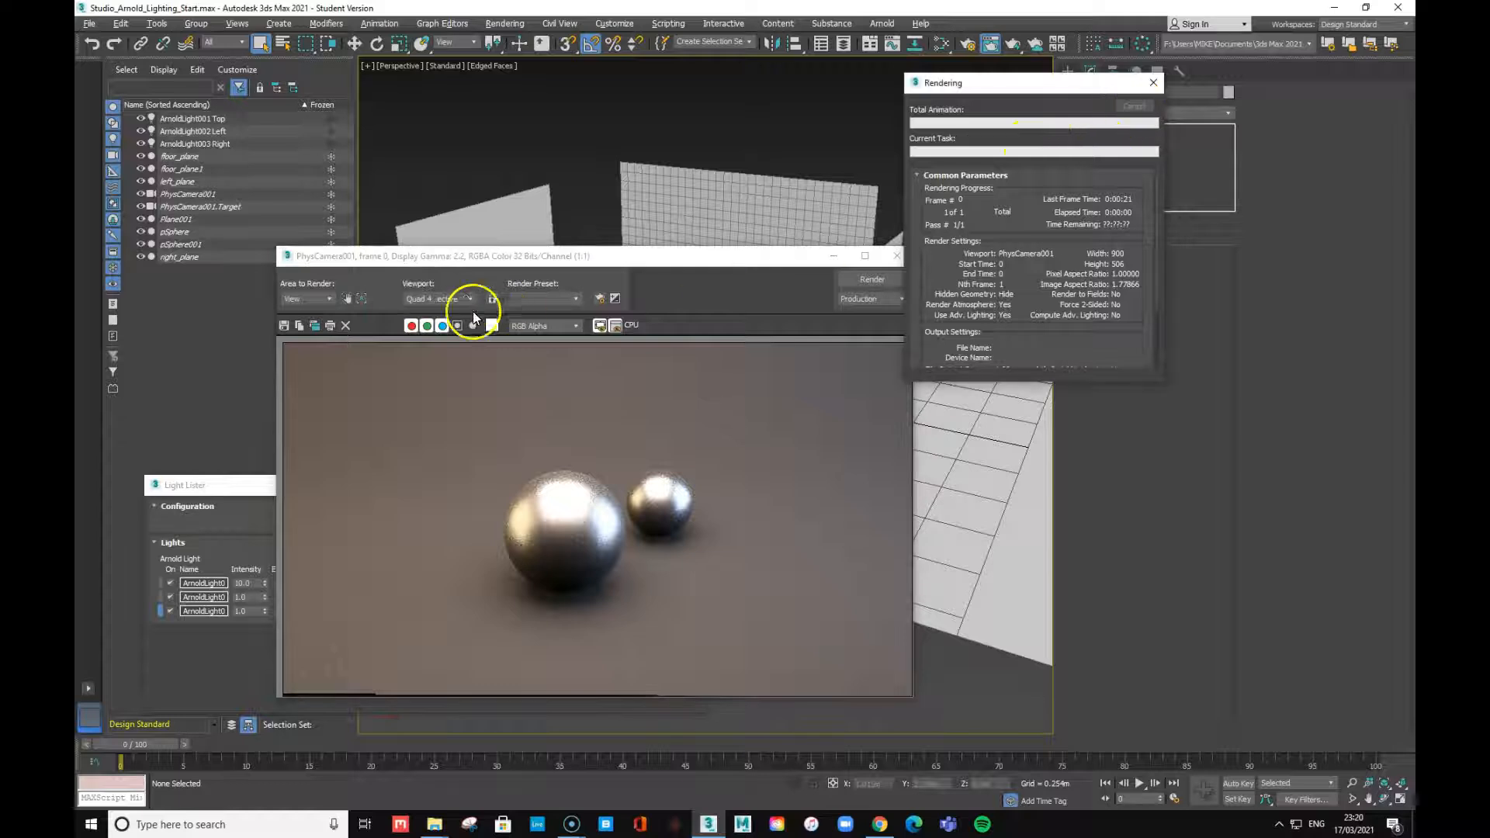
click(469, 299)
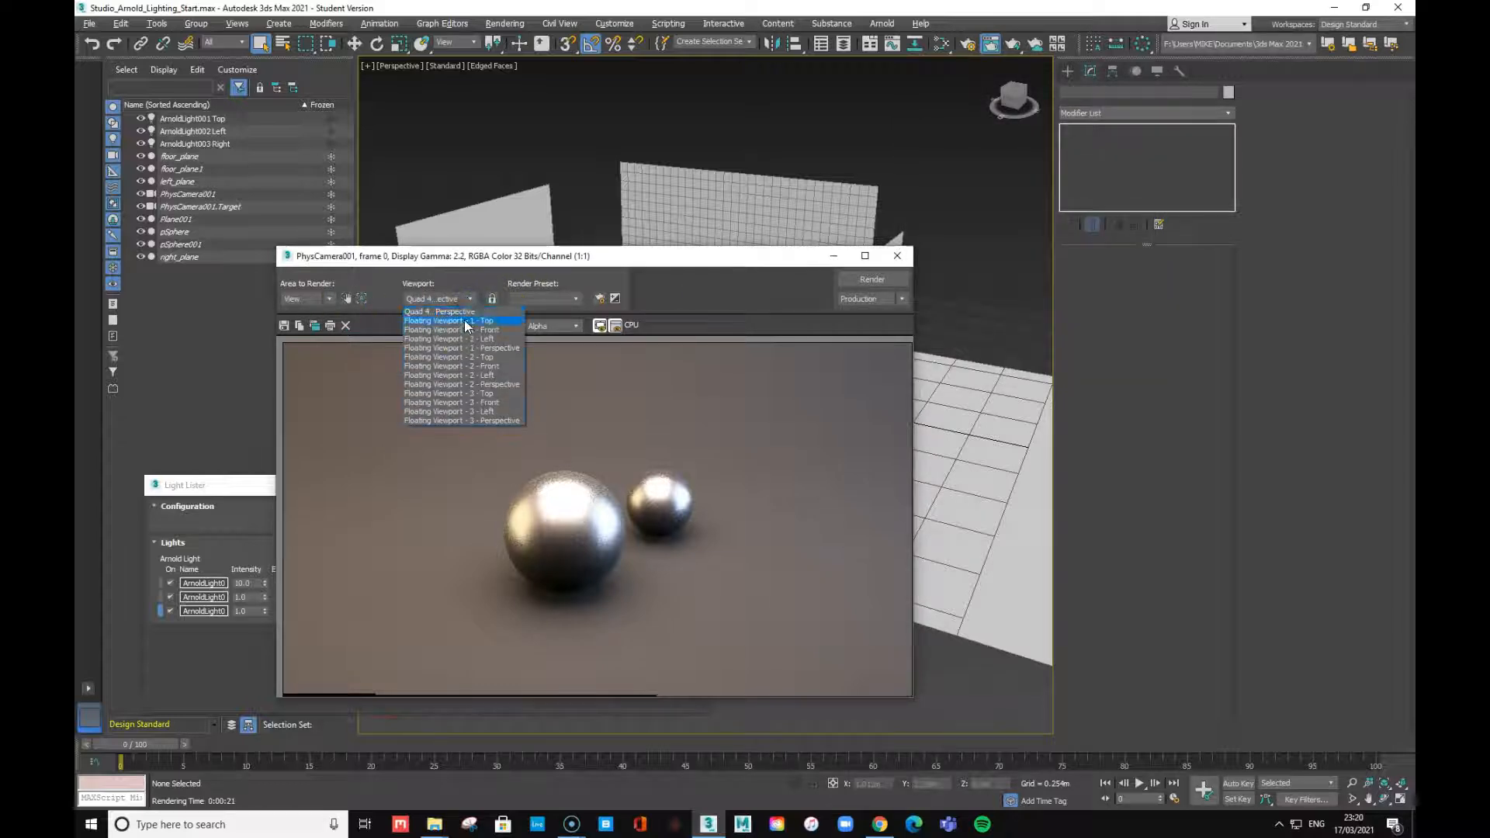
click(465, 321)
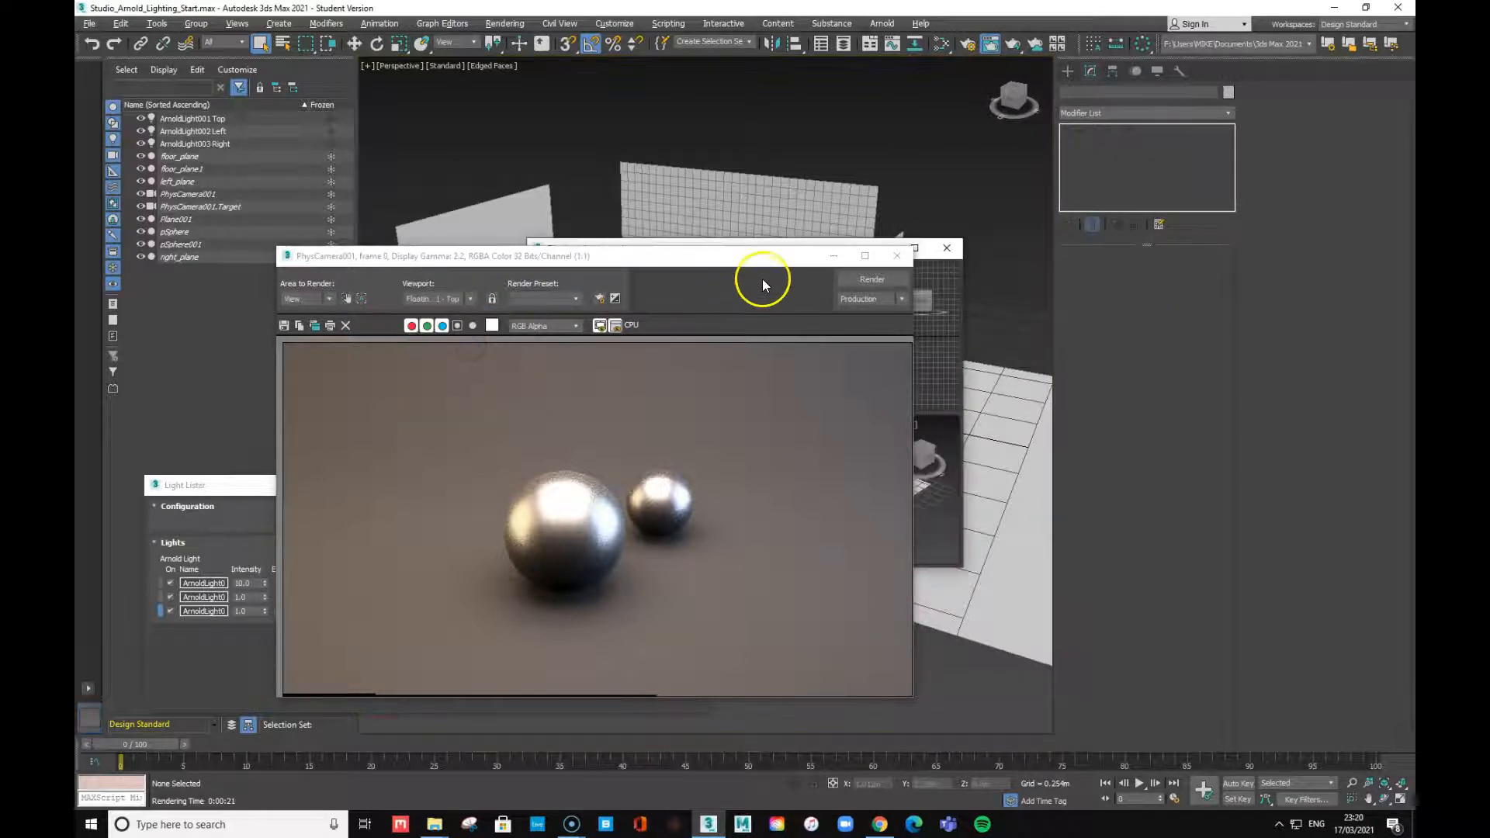
click(865, 277)
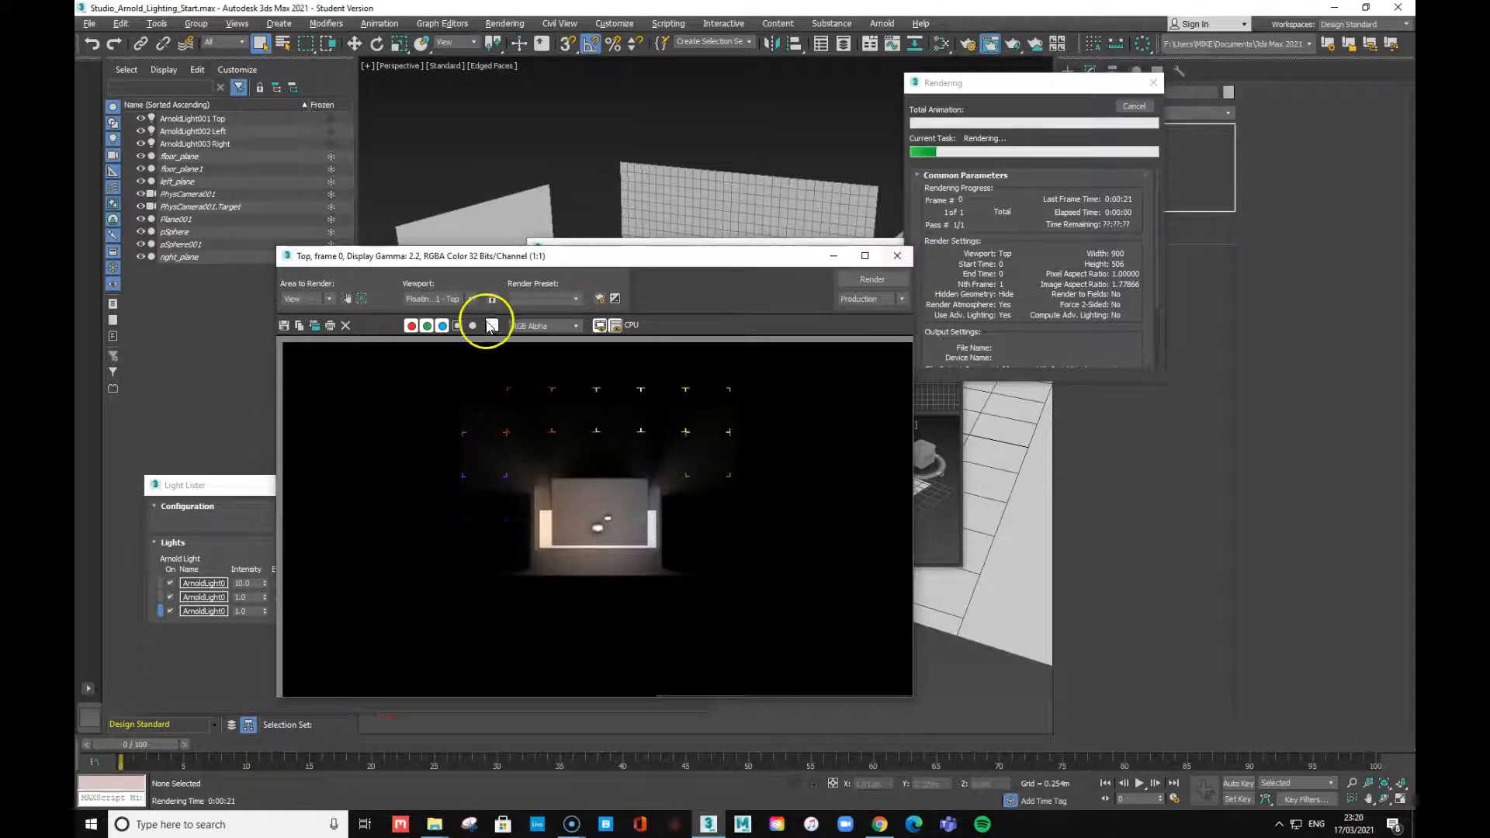
click(873, 277)
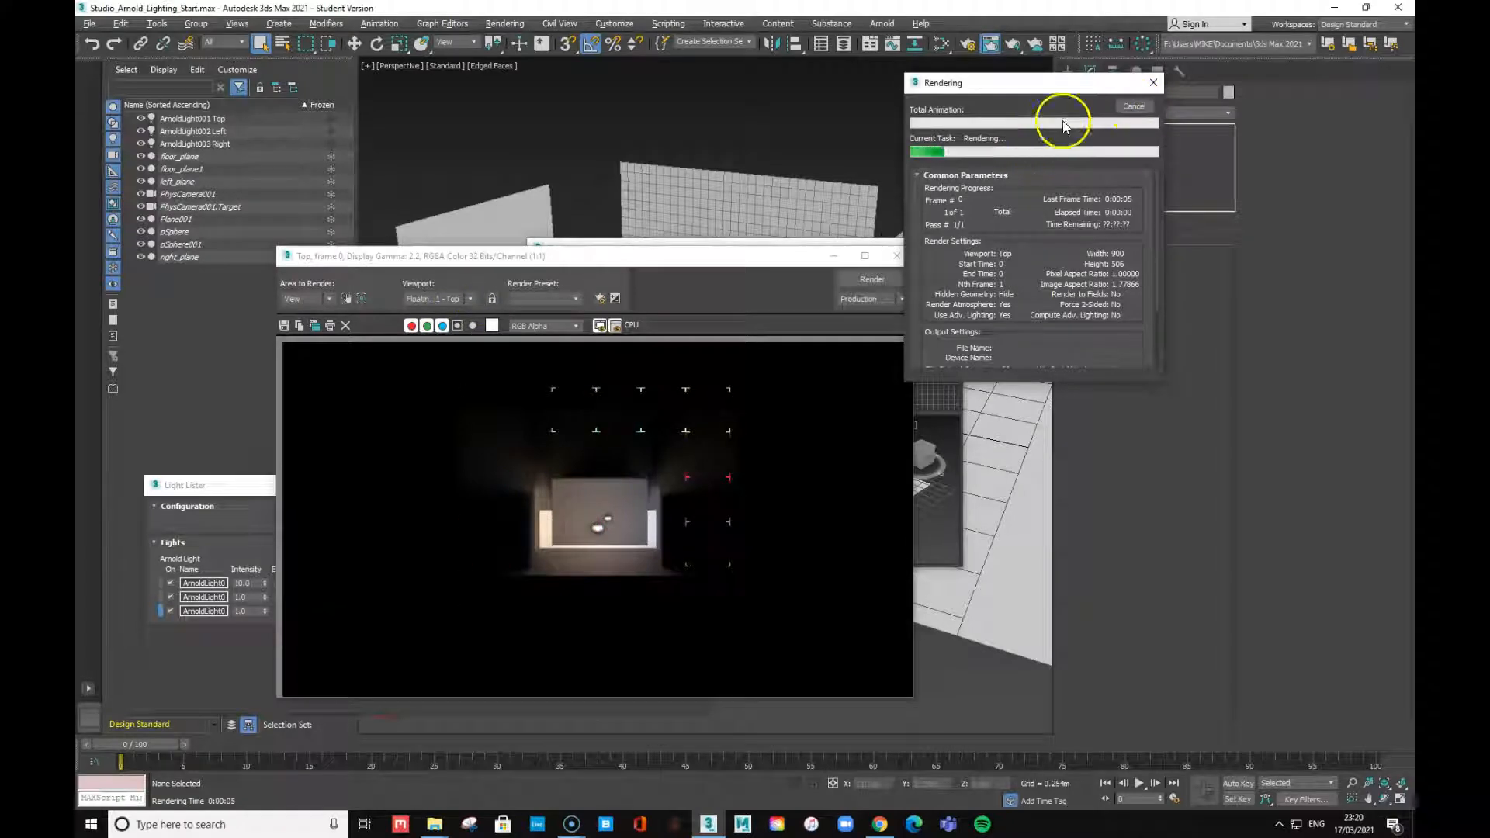
click(1132, 105)
Render the Perspective view of Floating Viewport 1, and close the rendered frame window and the floating viewport
click(471, 300)
click(471, 300)
click(472, 300)
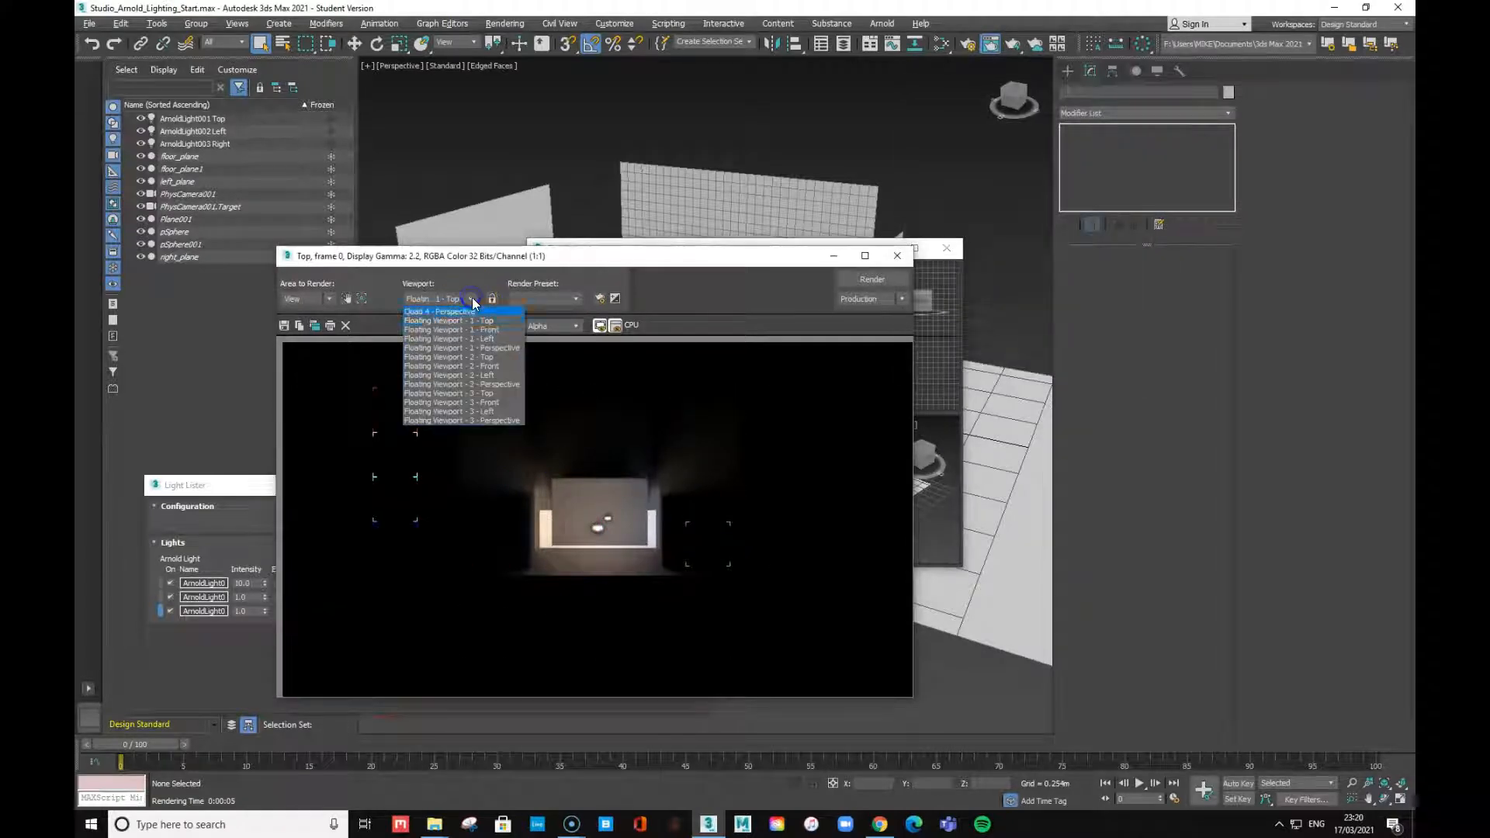
click(500, 352)
drag(752, 263, 936, 423)
click(1072, 439)
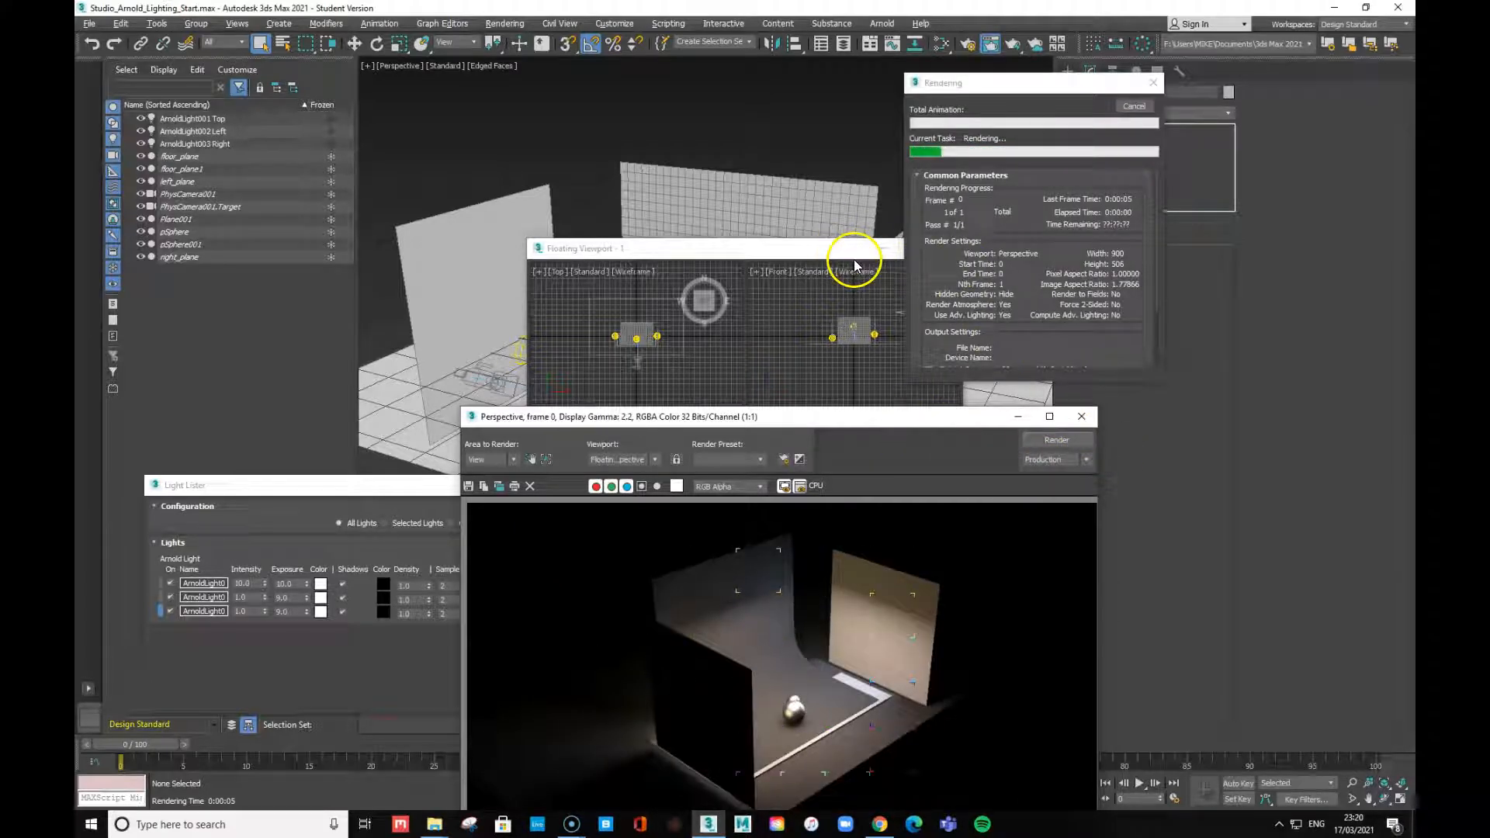
drag(868, 424, 729, 187)
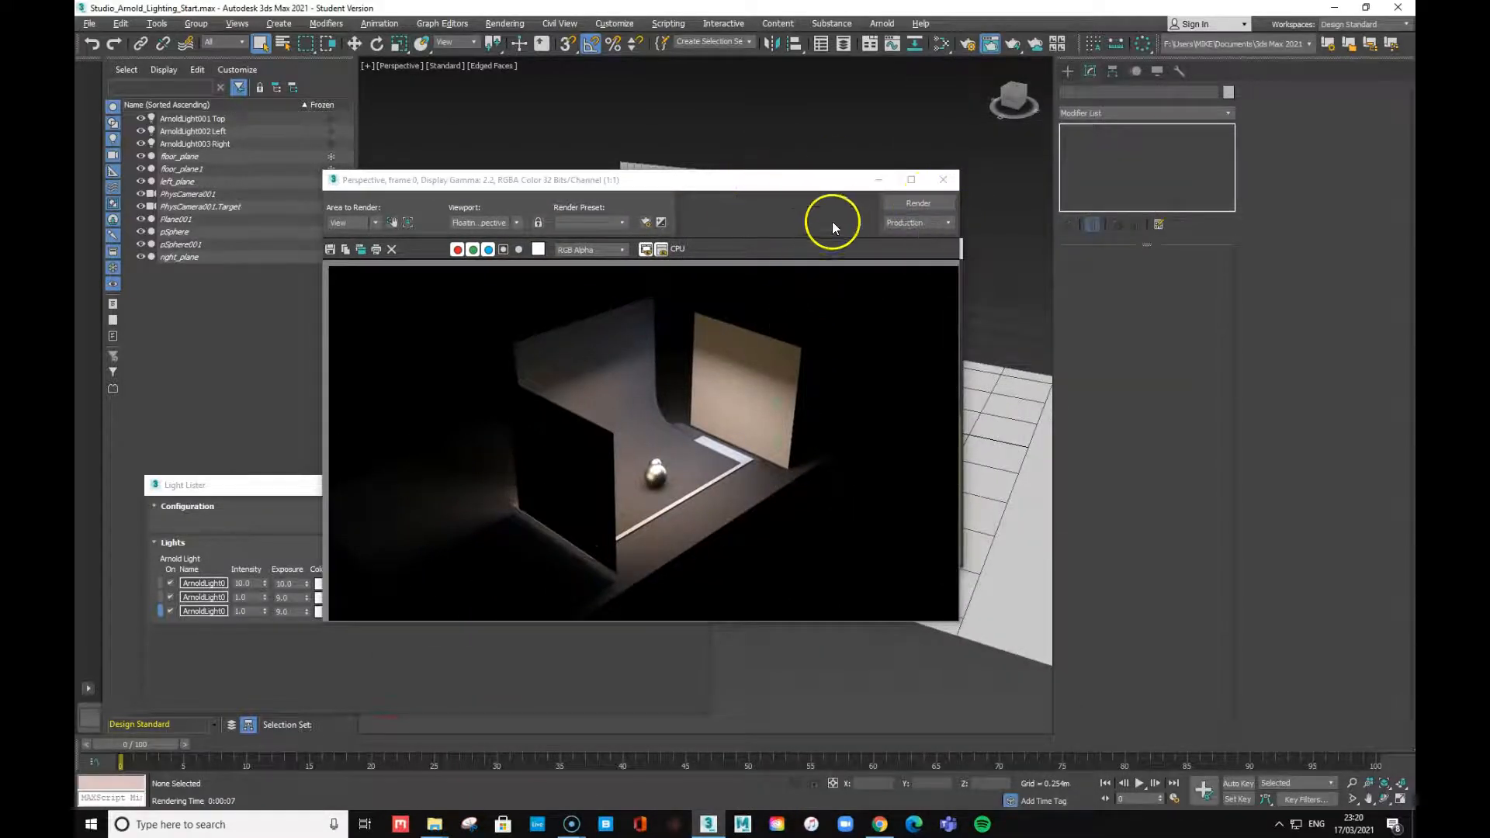
click(941, 182)
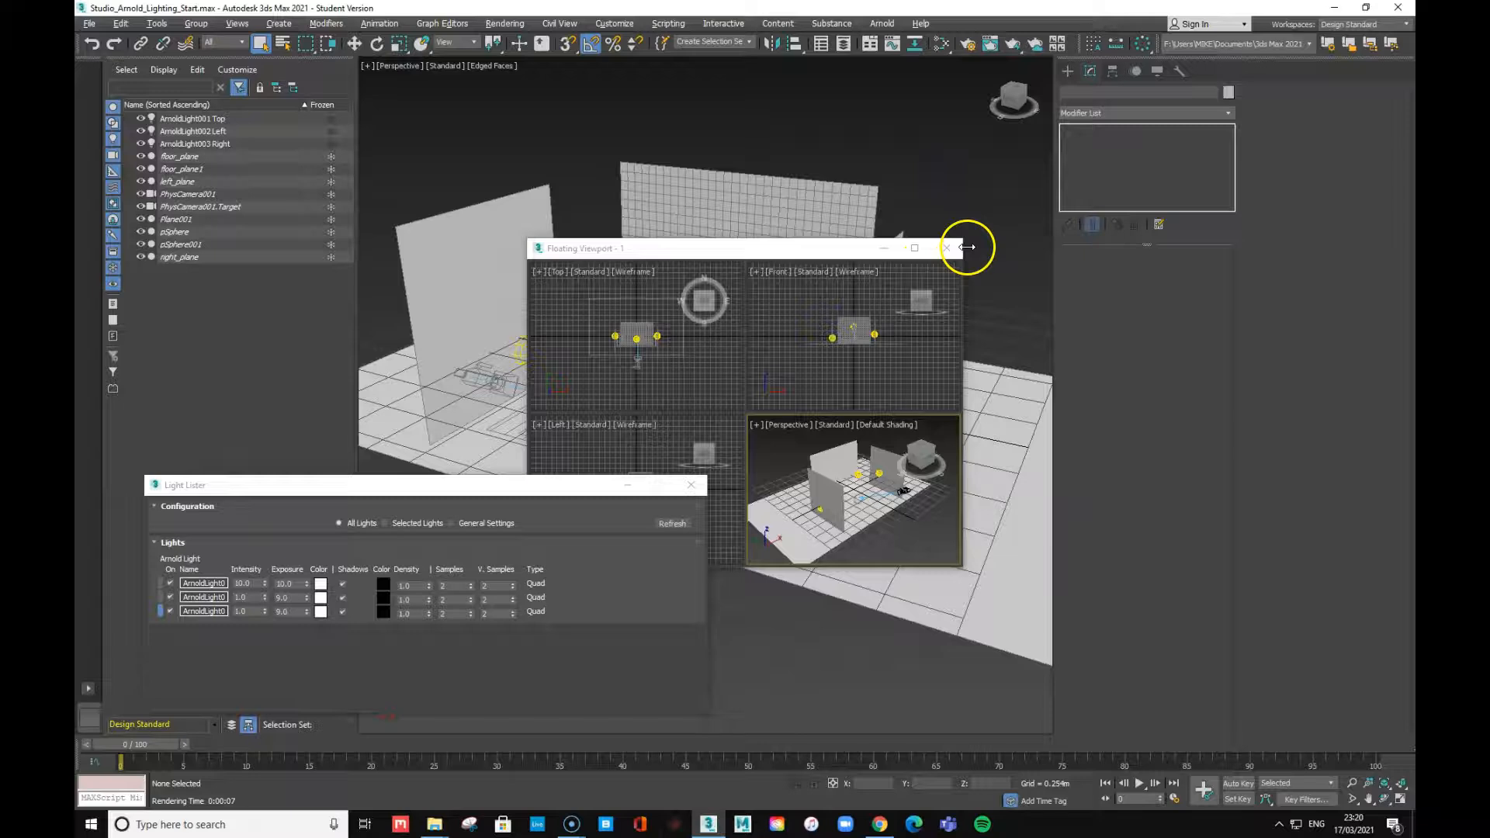
click(946, 247)
Render the main Perspective viewport from a frontal angle showing the backdrop, both side planes and the spheres
mouse_move(931, 427)
alt+middle_down()
mouse_move(916, 445)
mouse_move(928, 432)
alt+middle_up()
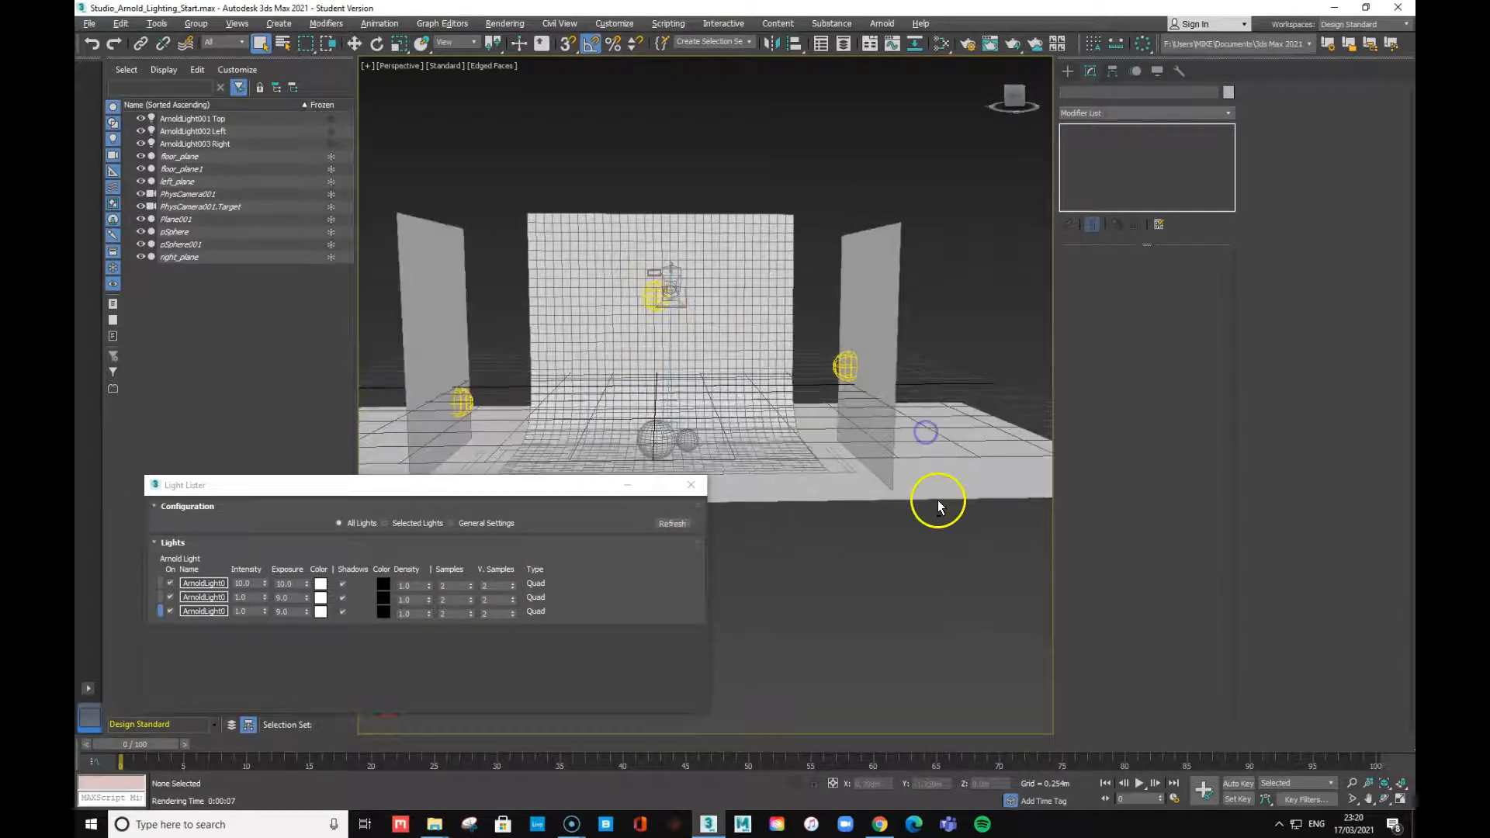
middle_drag(864, 522, 910, 529)
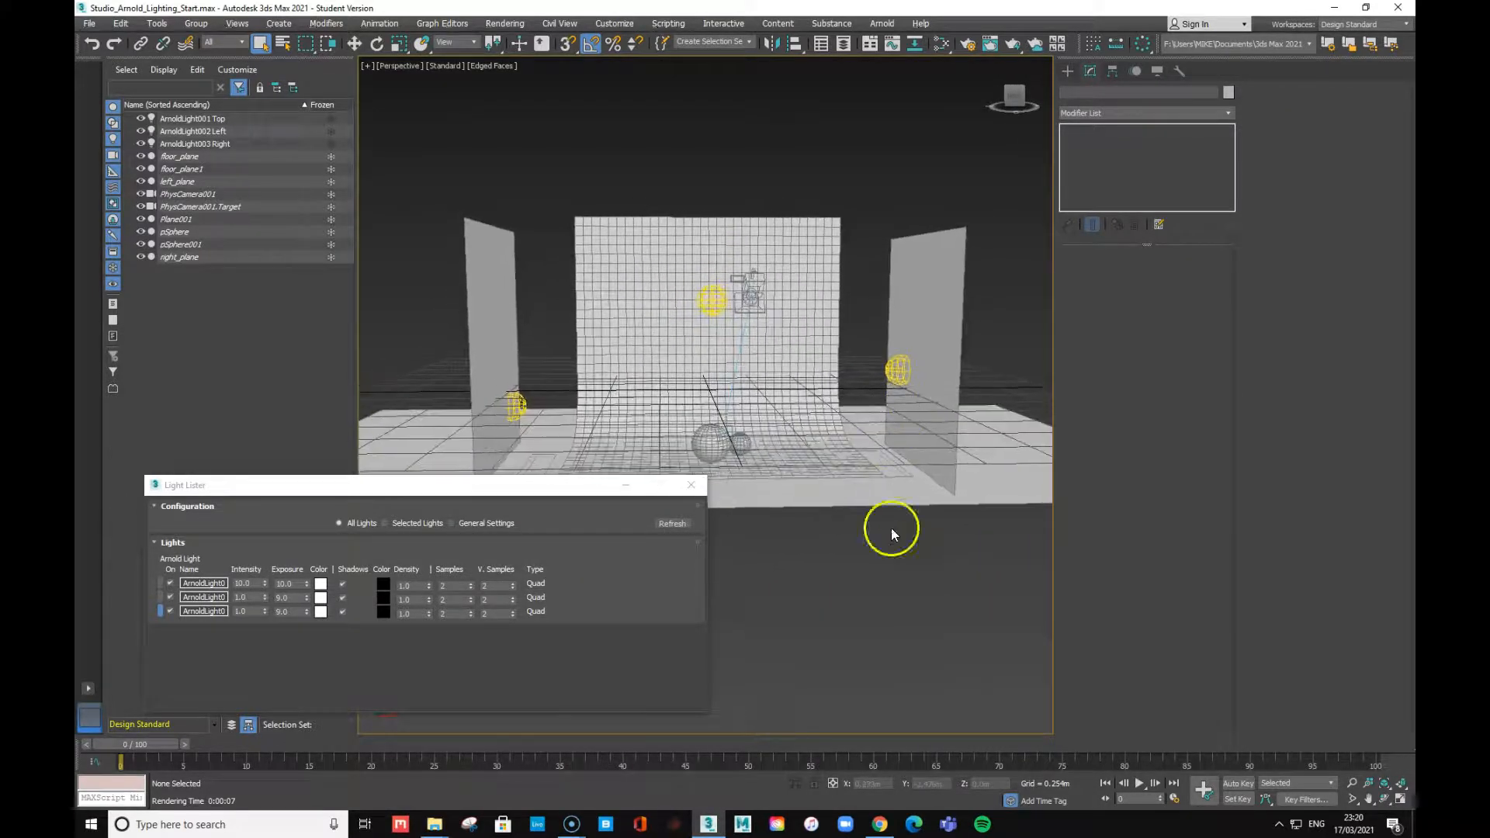
key(shift+q)
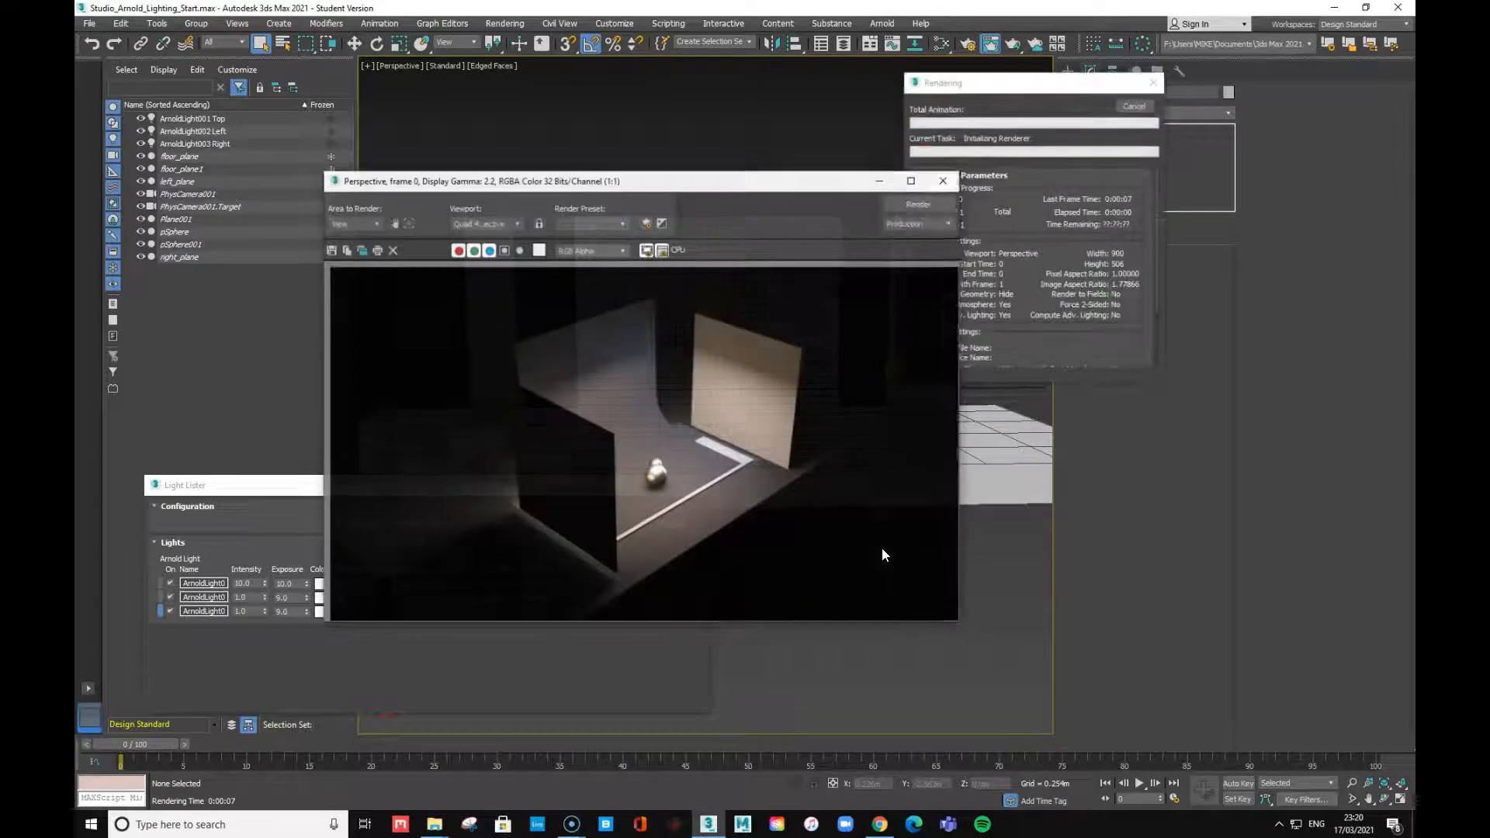
click(1142, 109)
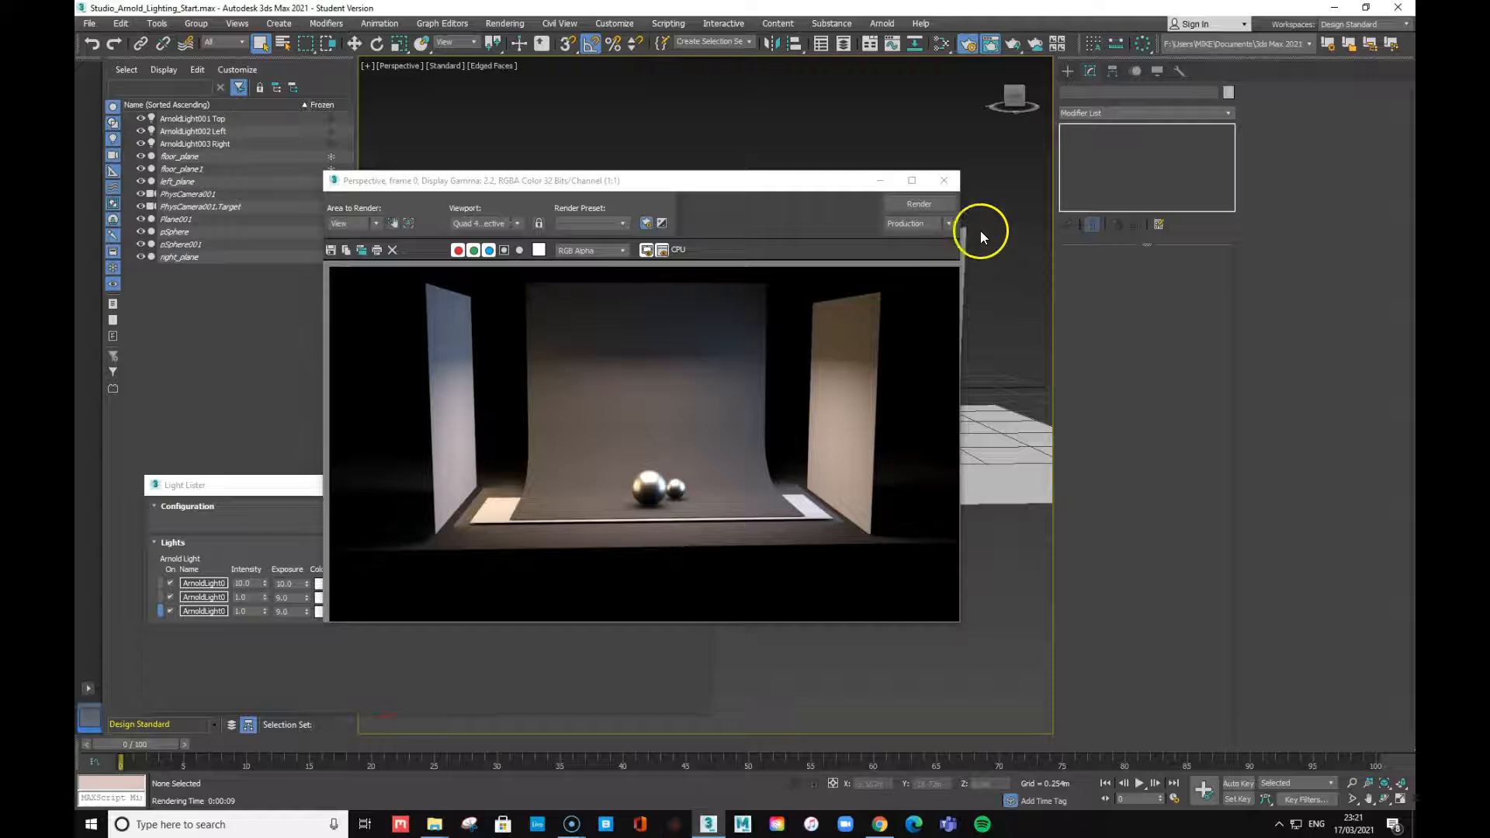
Close the rendered frame window, switch off the top and left Arnold lights in the Light Lister, and select the right light
click(943, 180)
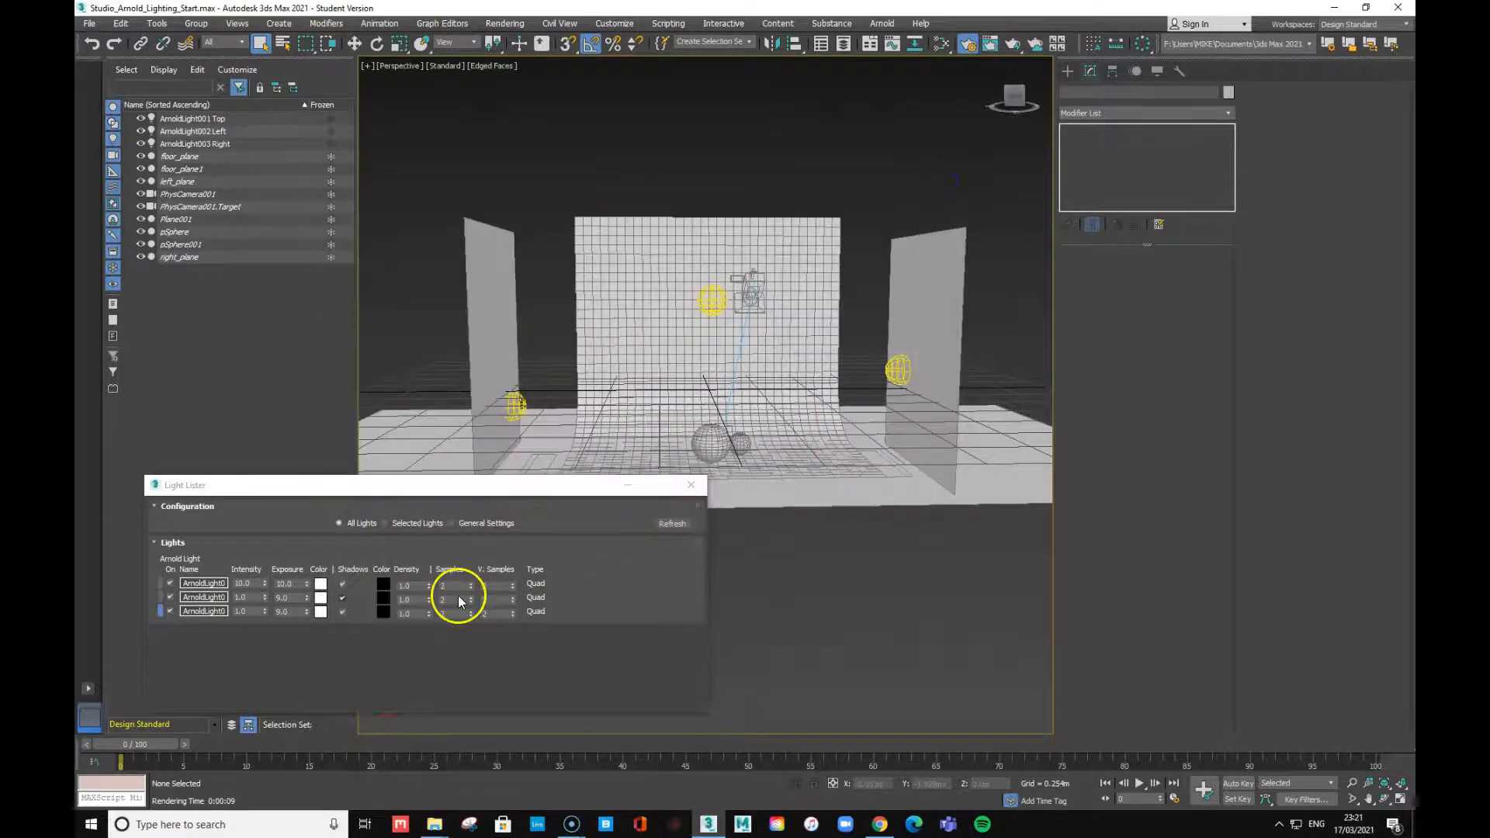
click(170, 597)
click(170, 584)
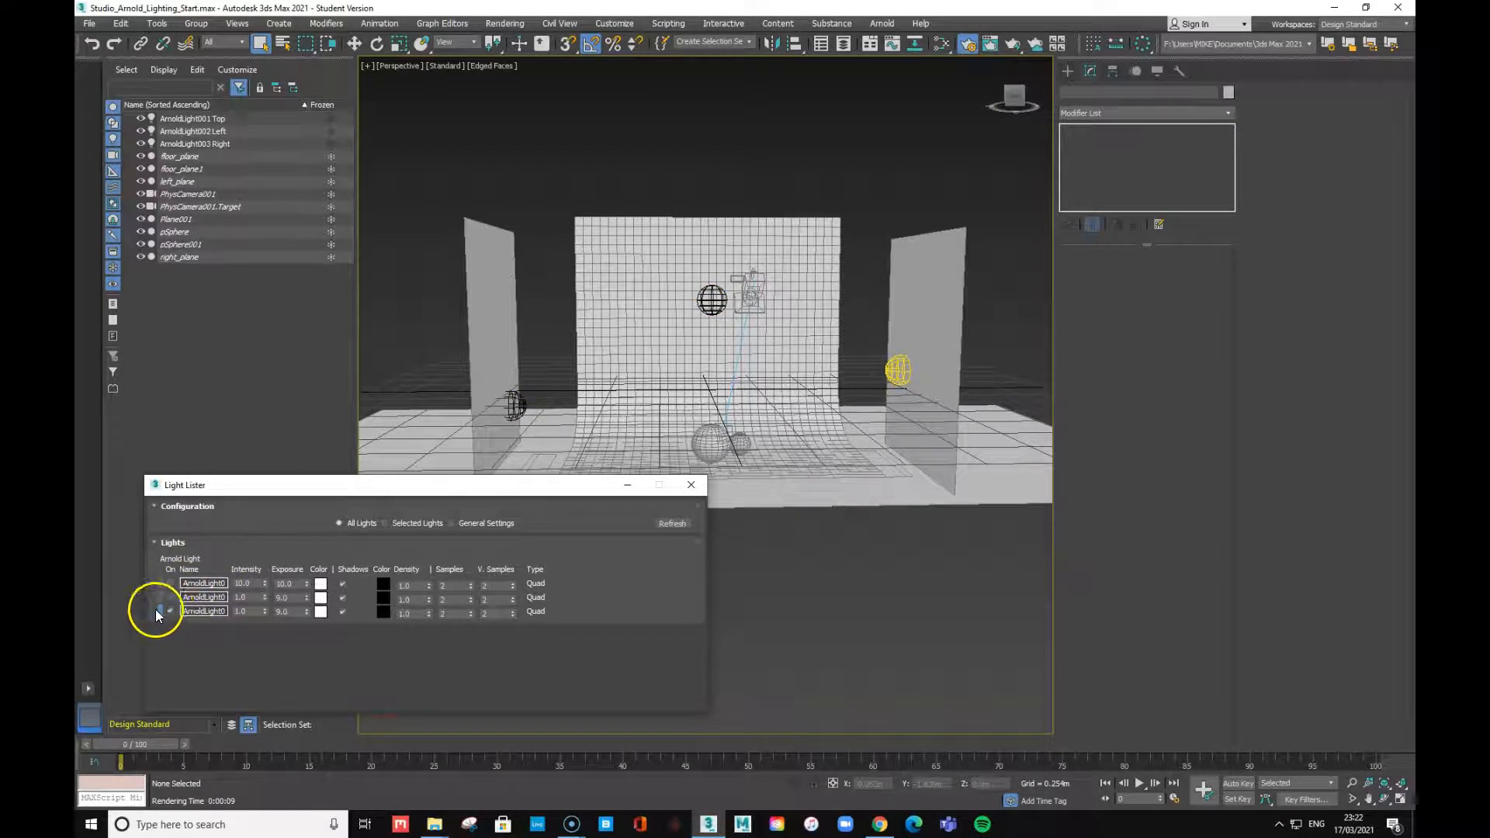
click(159, 612)
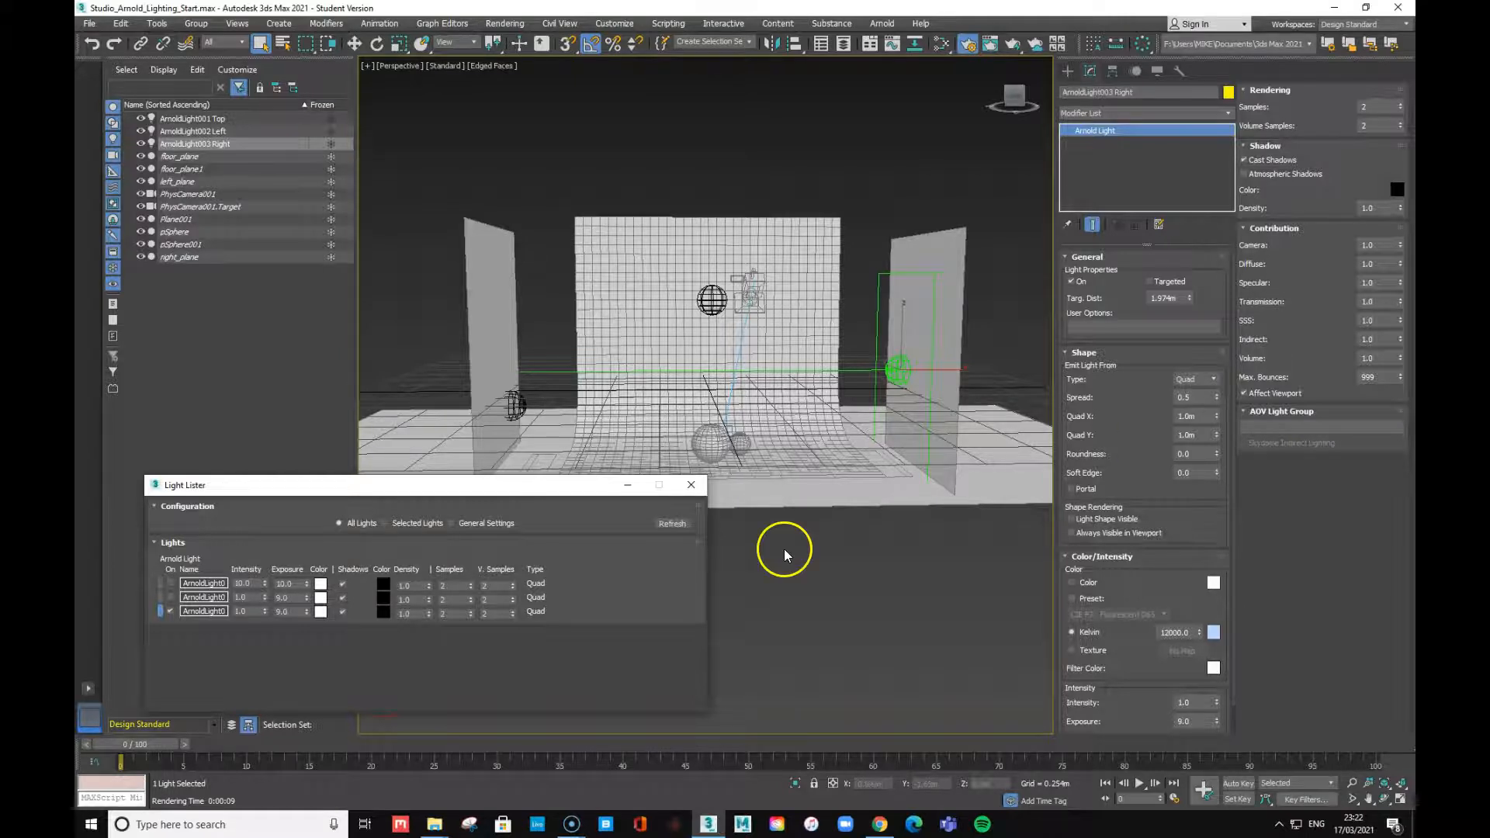
click(692, 485)
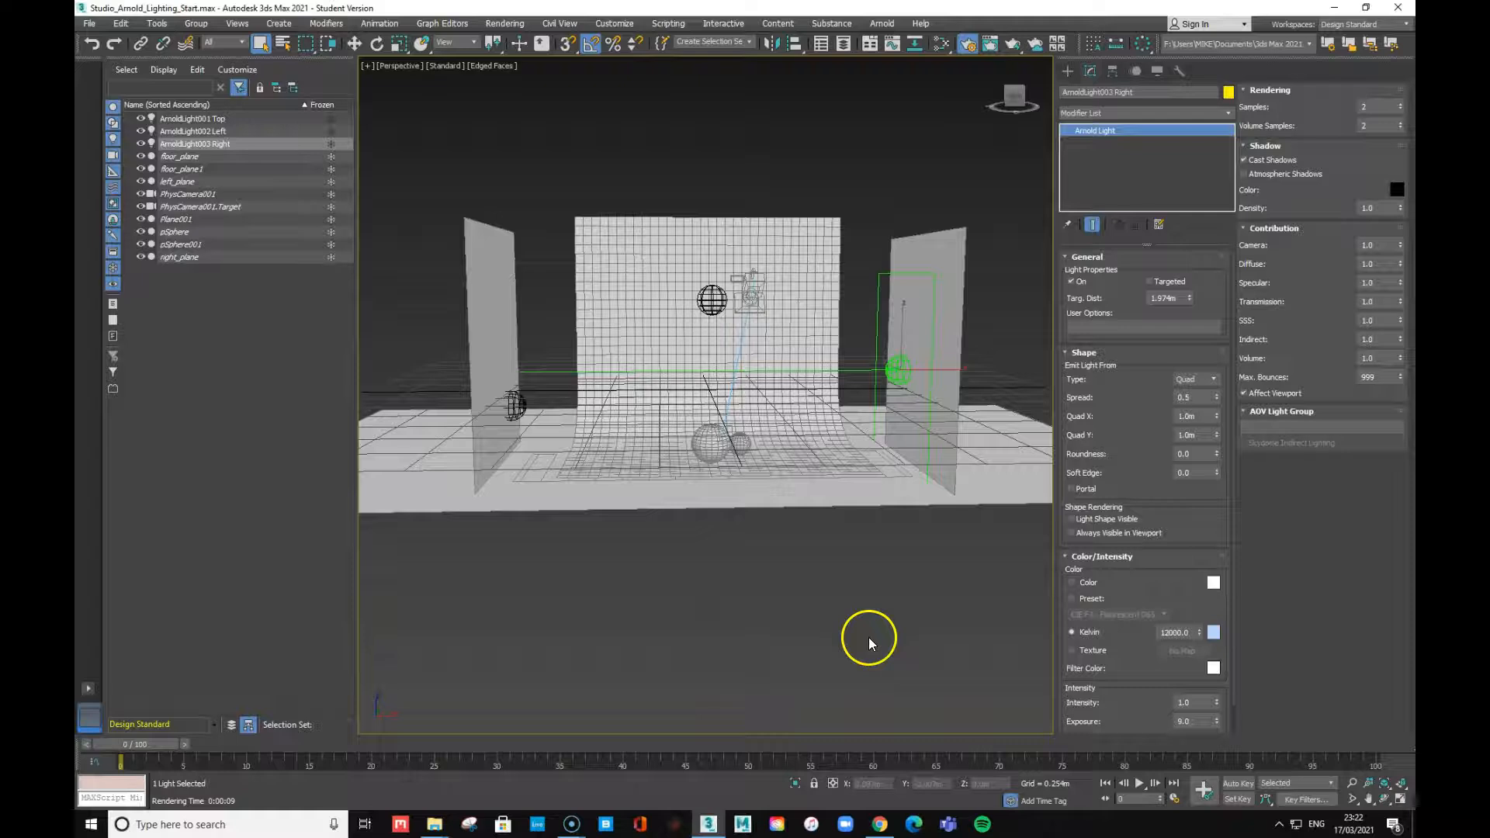
Clear the selection and inspect the scene materials in the Slate Material Editor, closing it when done
click(748, 613)
key(m)
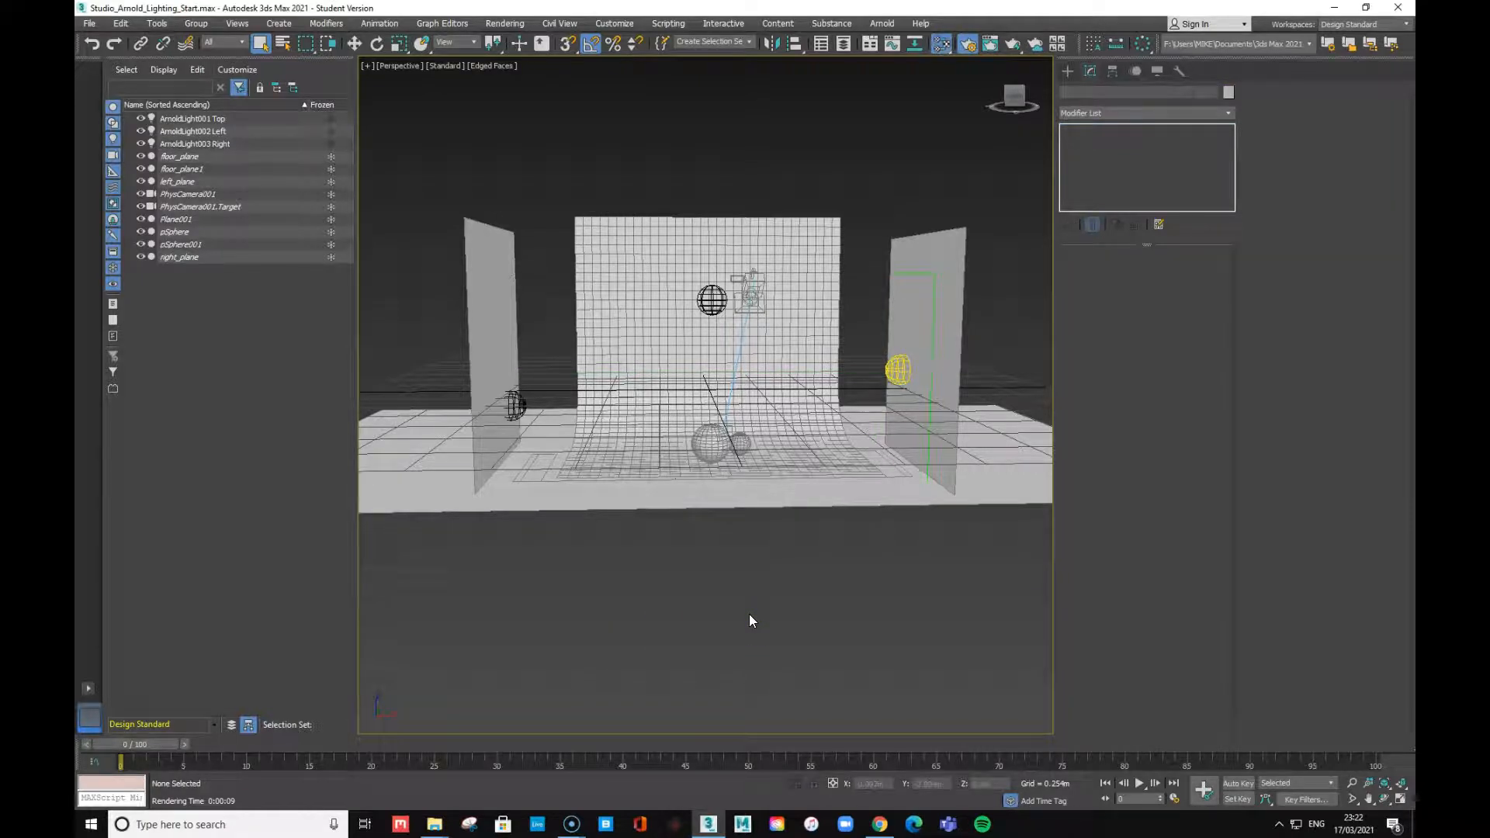
drag(576, 42, 877, 48)
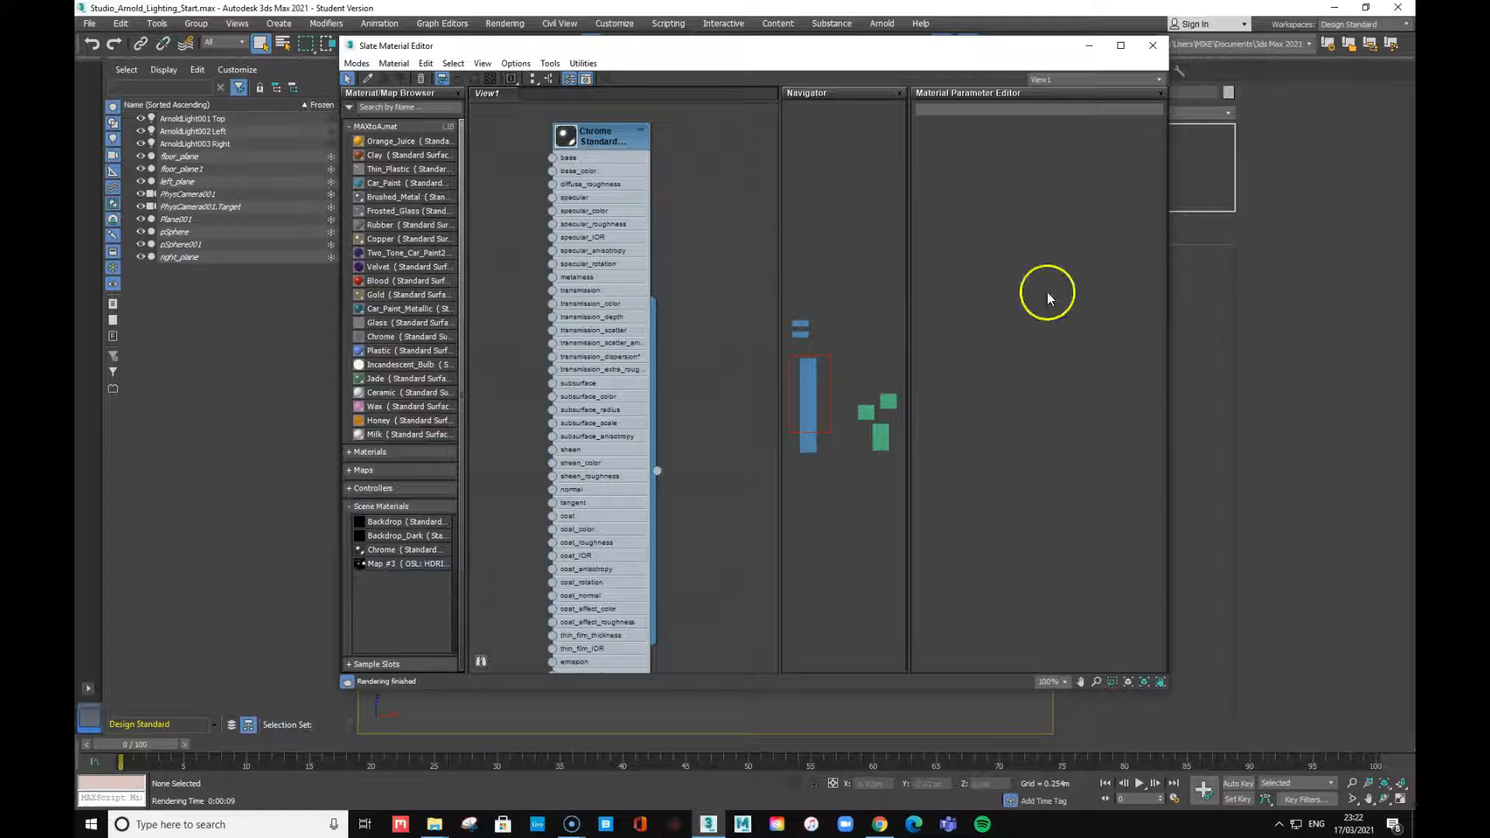
click(1153, 49)
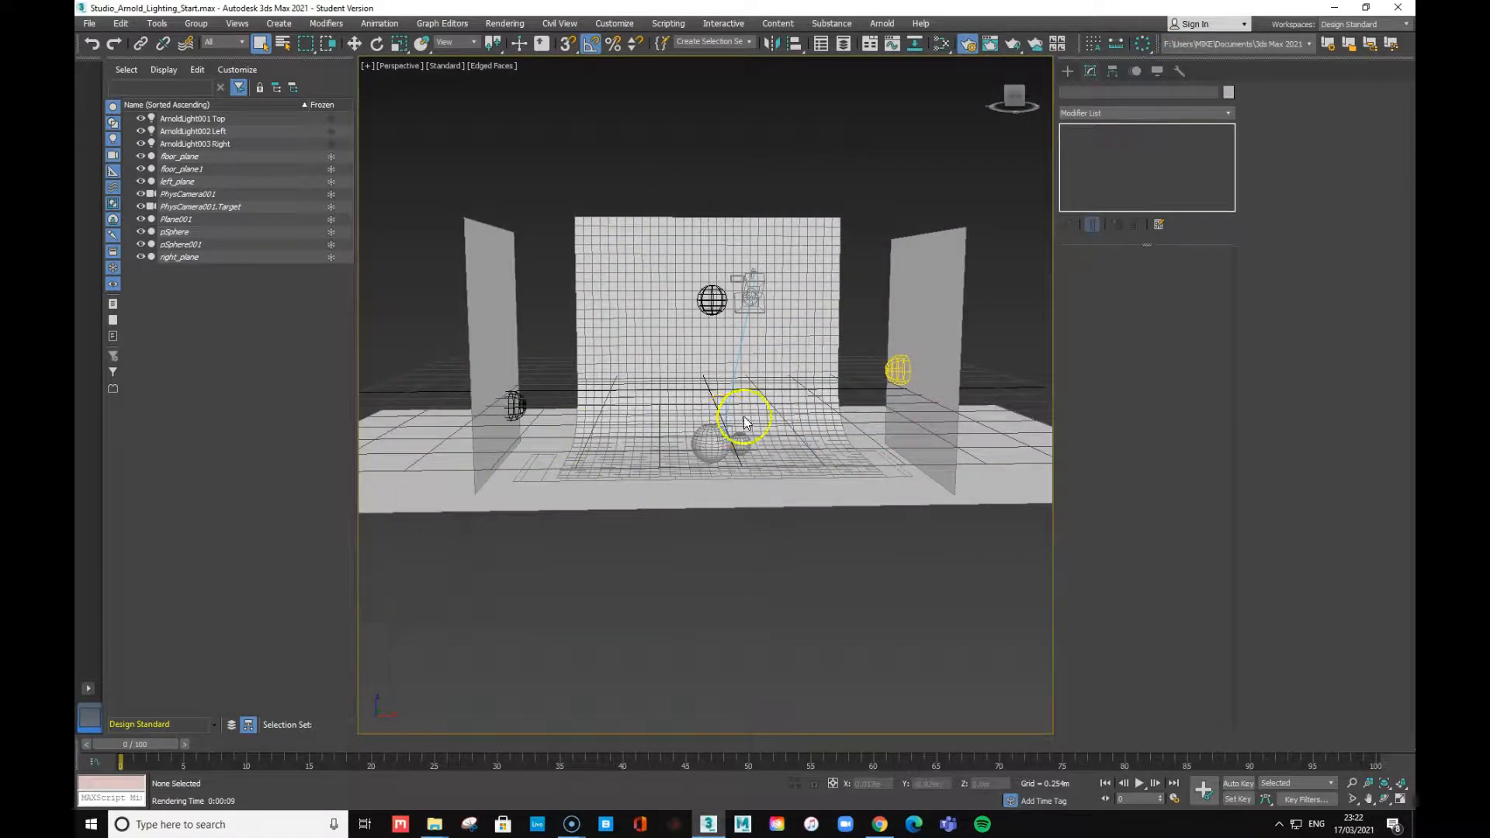
Enable the HDRI environment map for the background in the environment settings
click(505, 25)
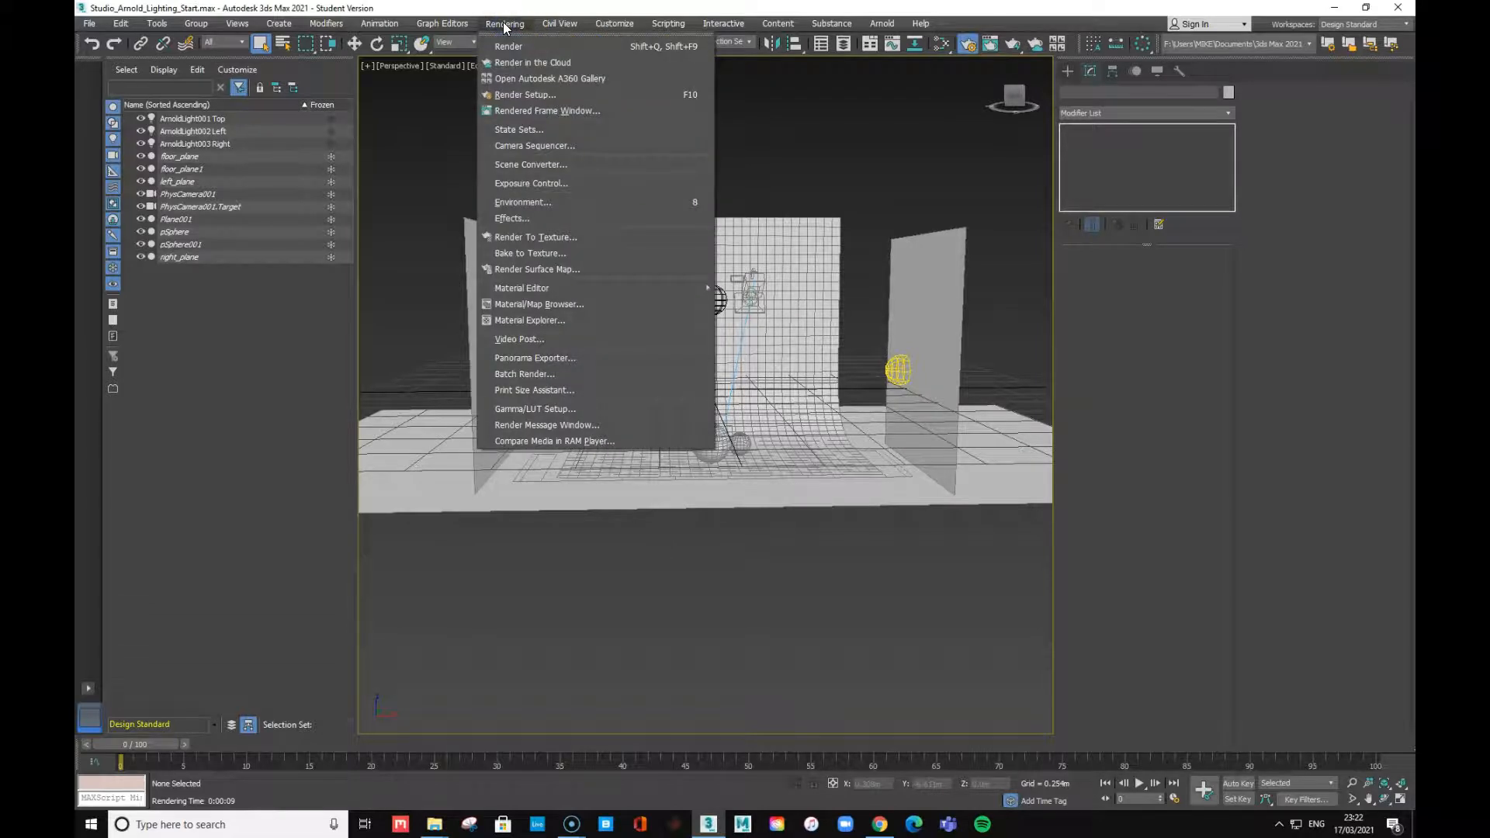
click(526, 203)
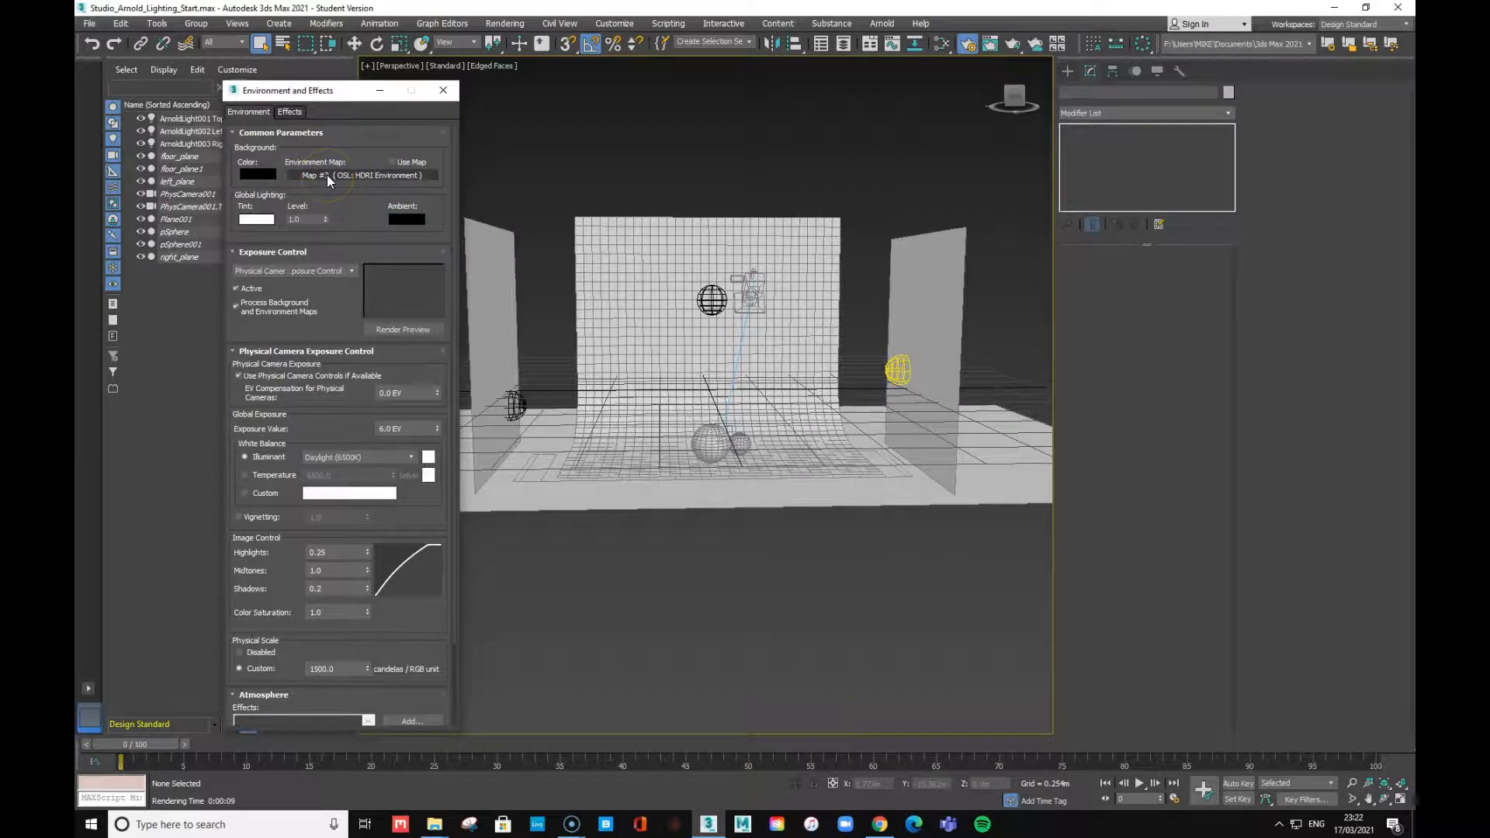
click(394, 163)
click(392, 162)
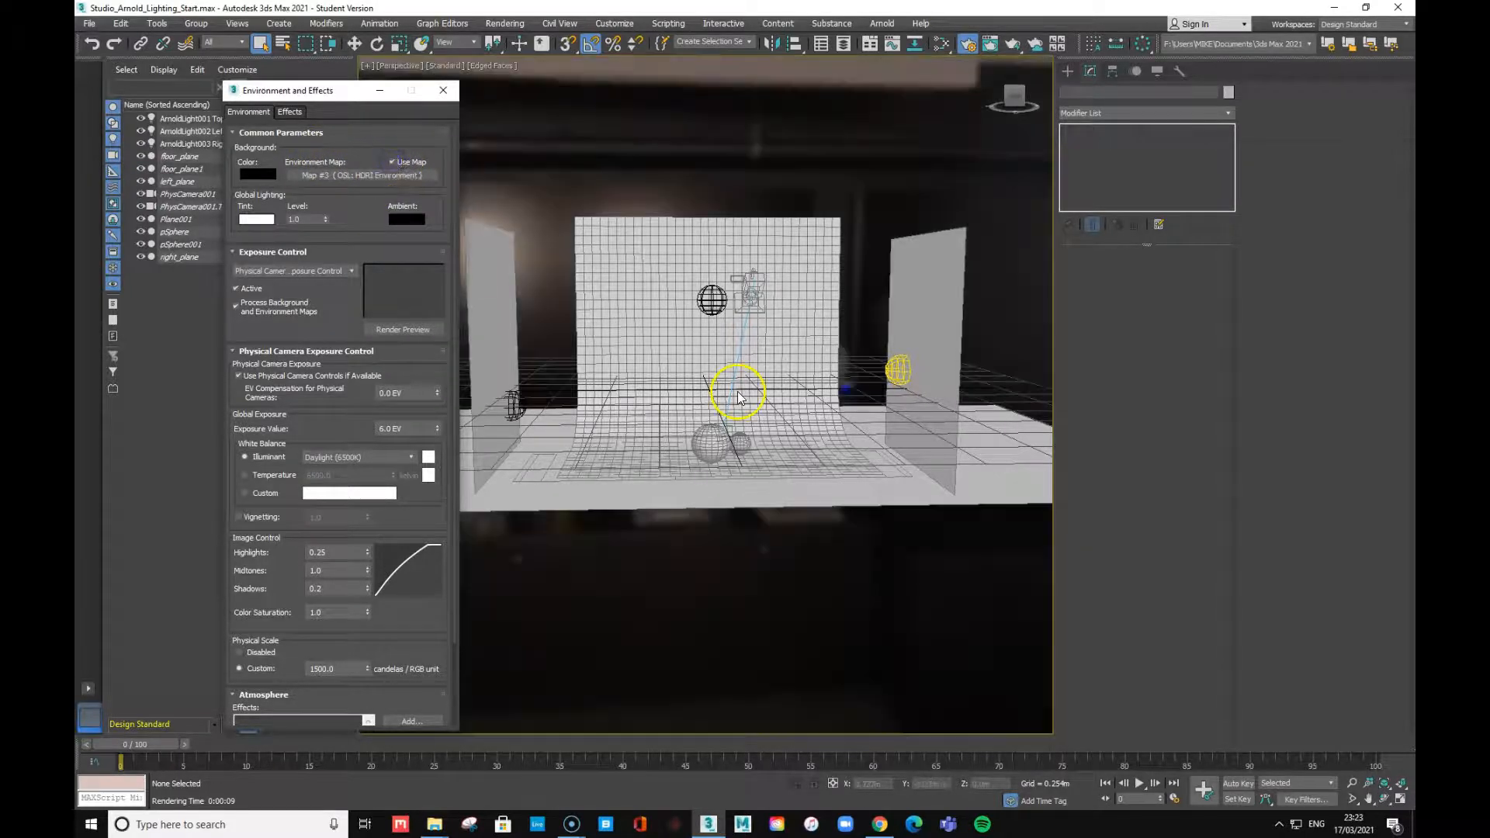
alt+middle_drag(911, 488, 867, 517)
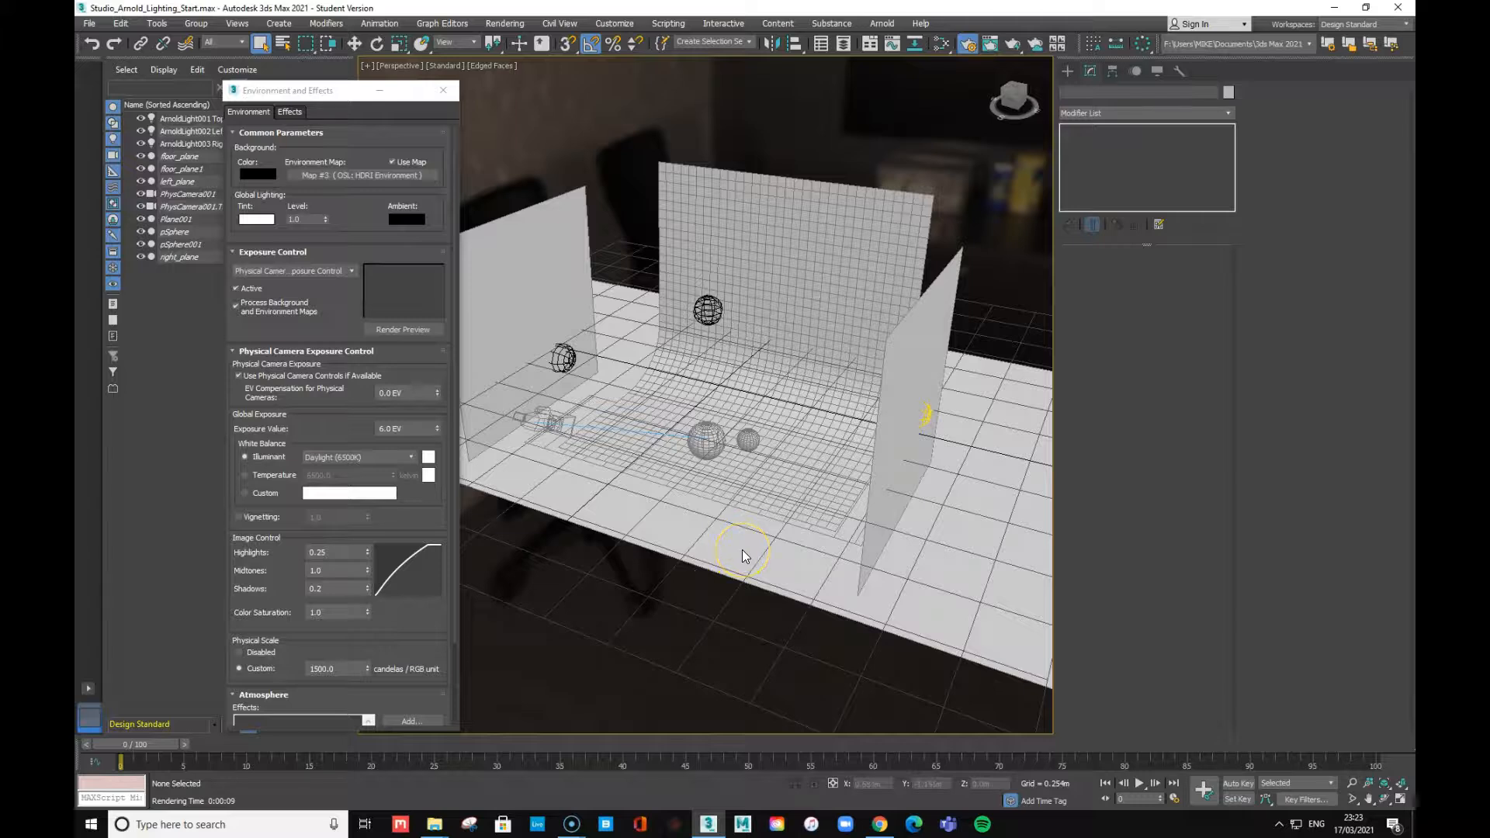
Render the PhysCamera001 view with the HDRI environment map and only the right light on, and close the rendered frame window
key(c)
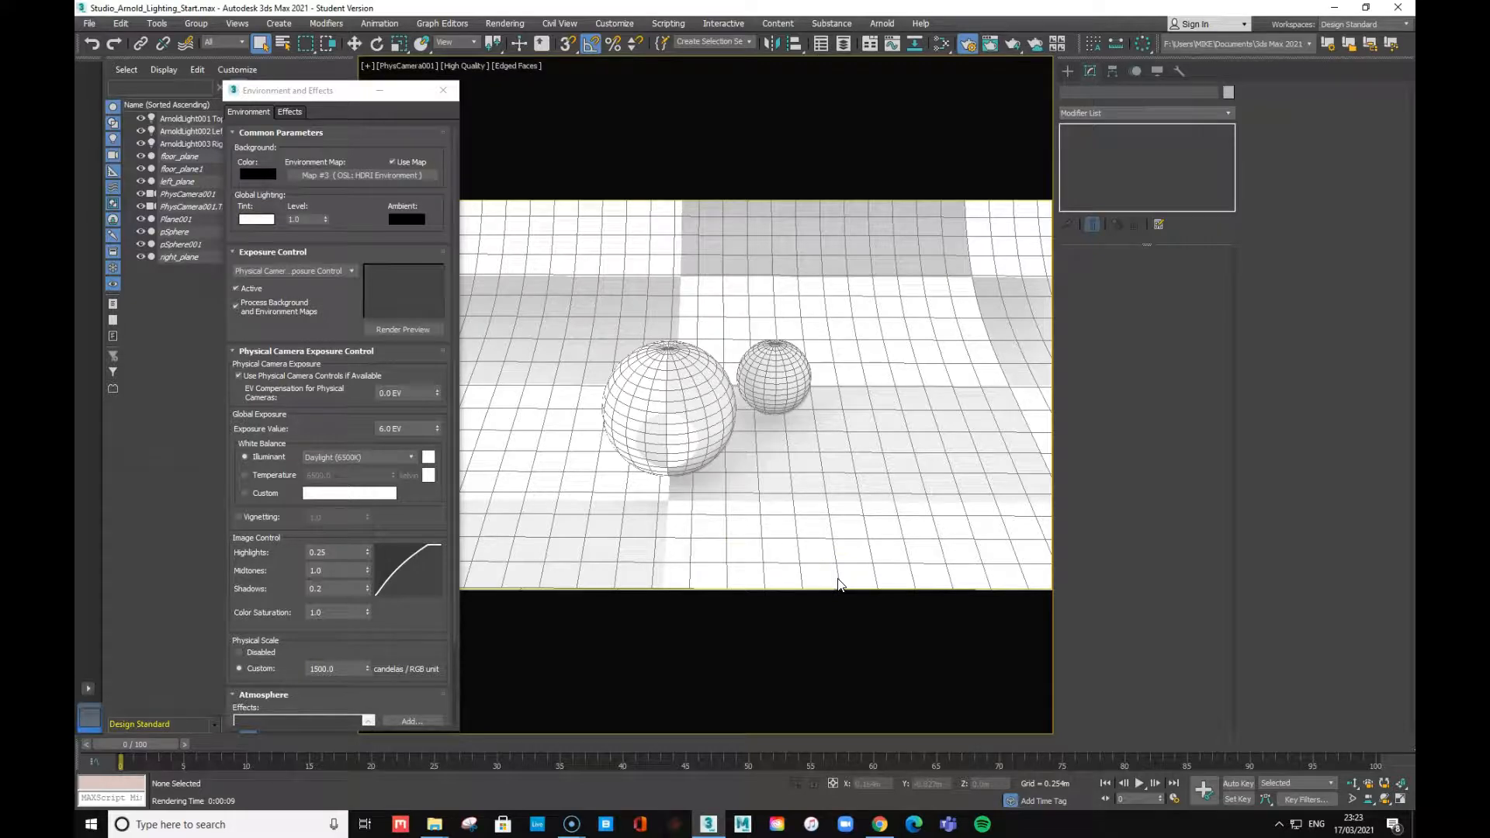
key(ctrl+l)
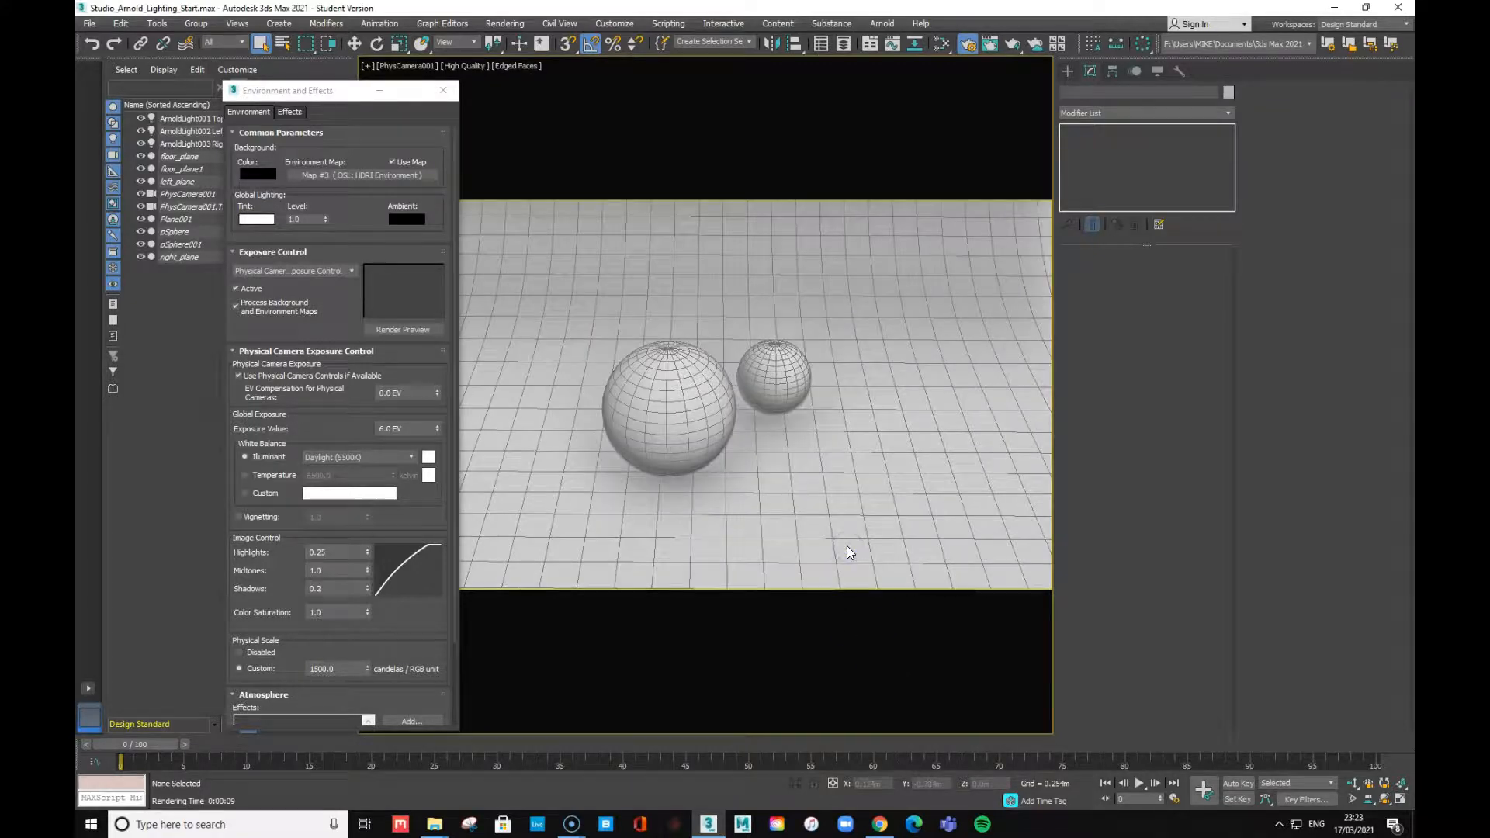
key(shift+q)
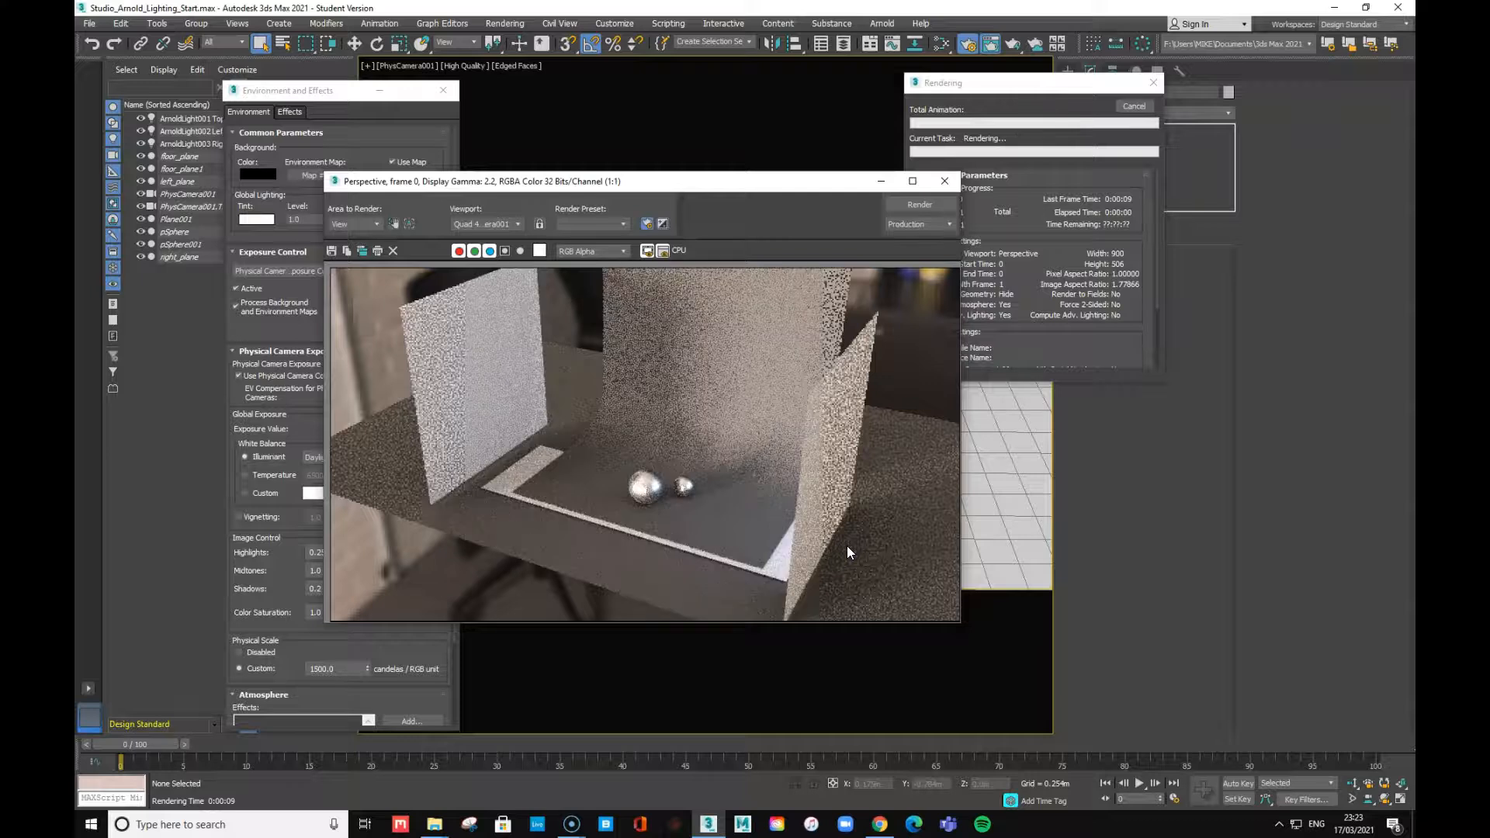
click(1139, 107)
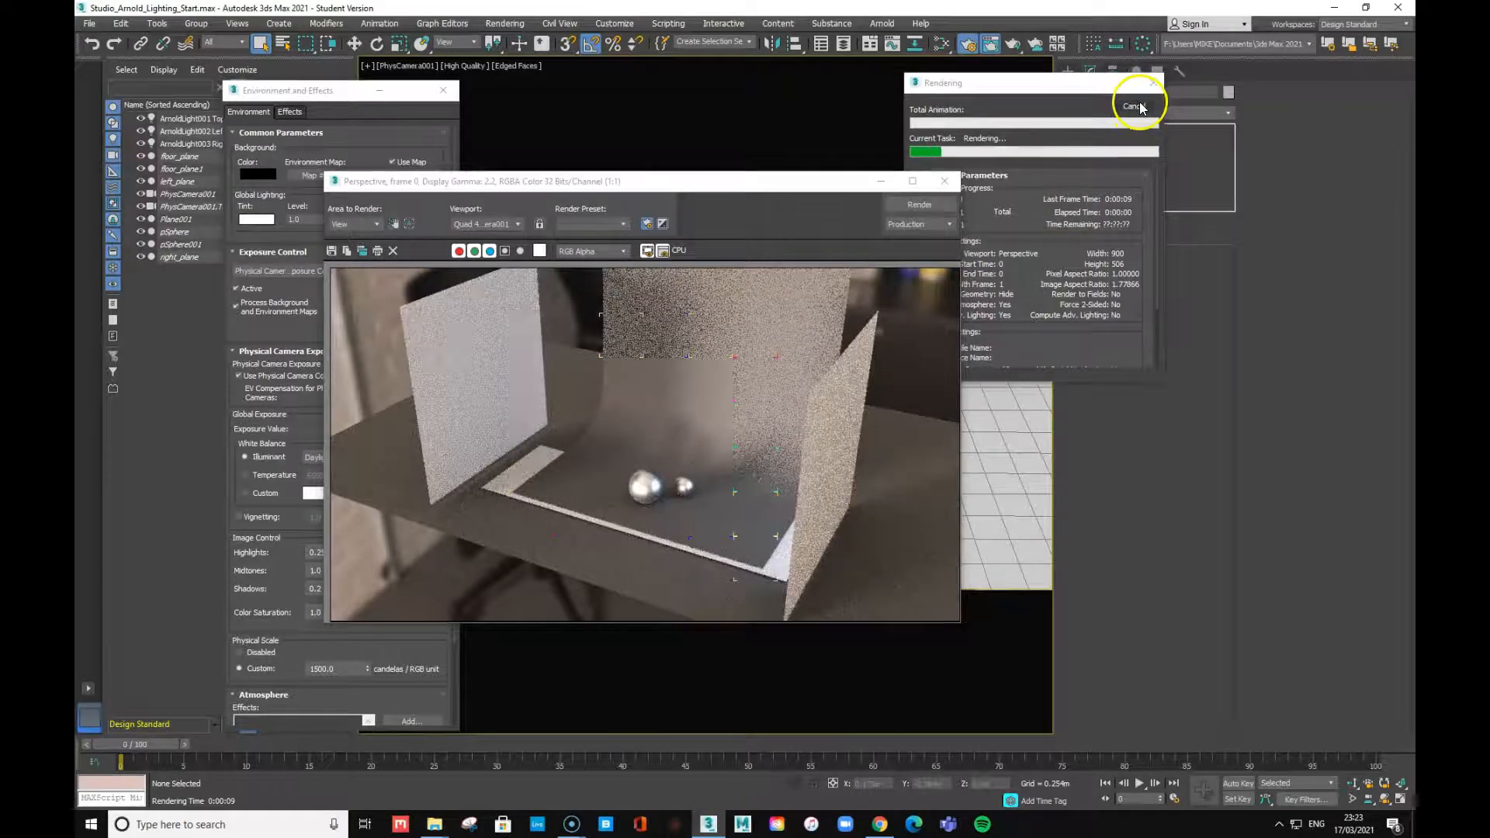
click(516, 224)
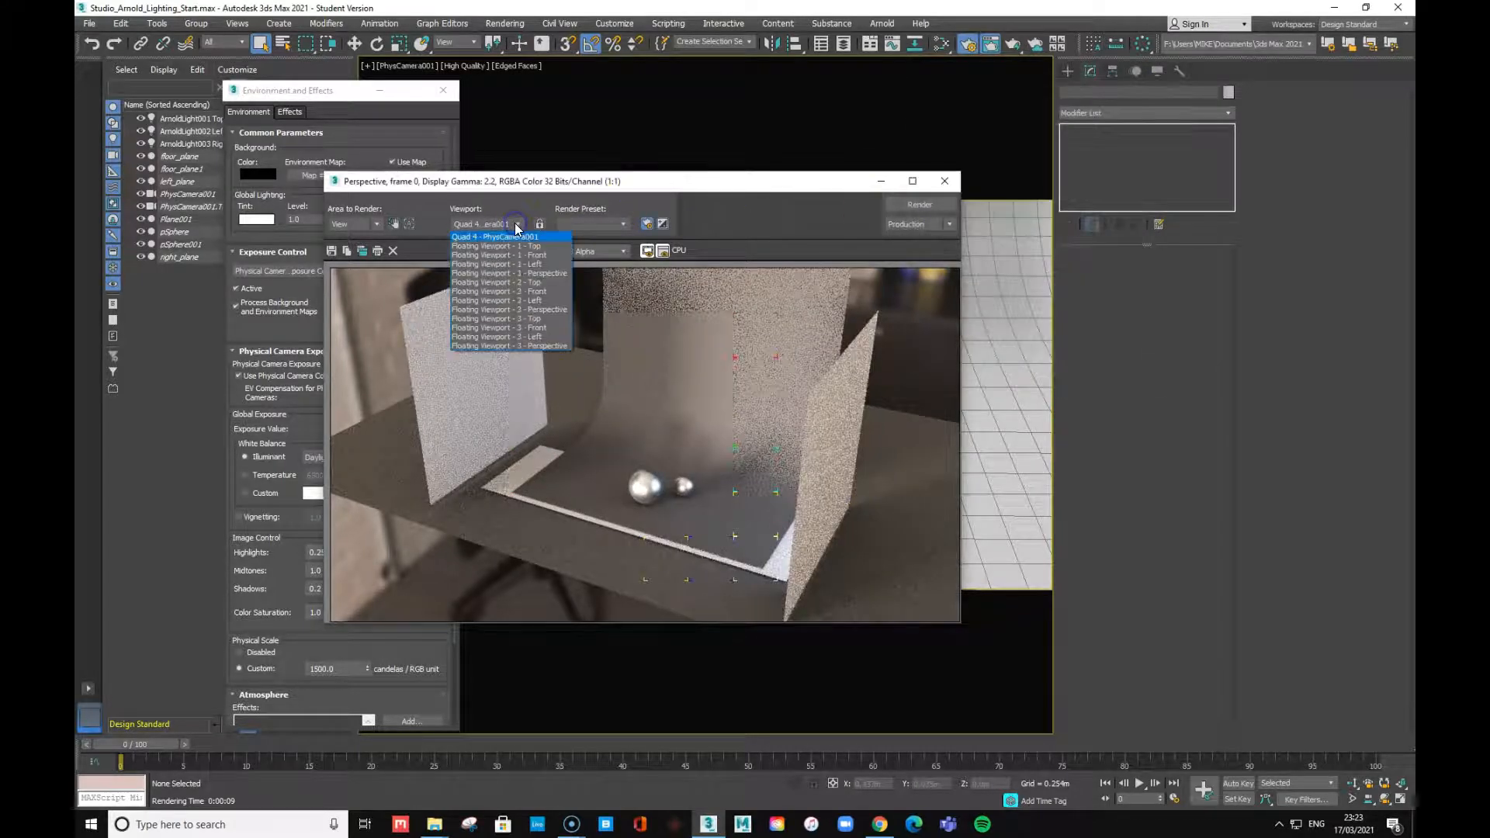
click(517, 235)
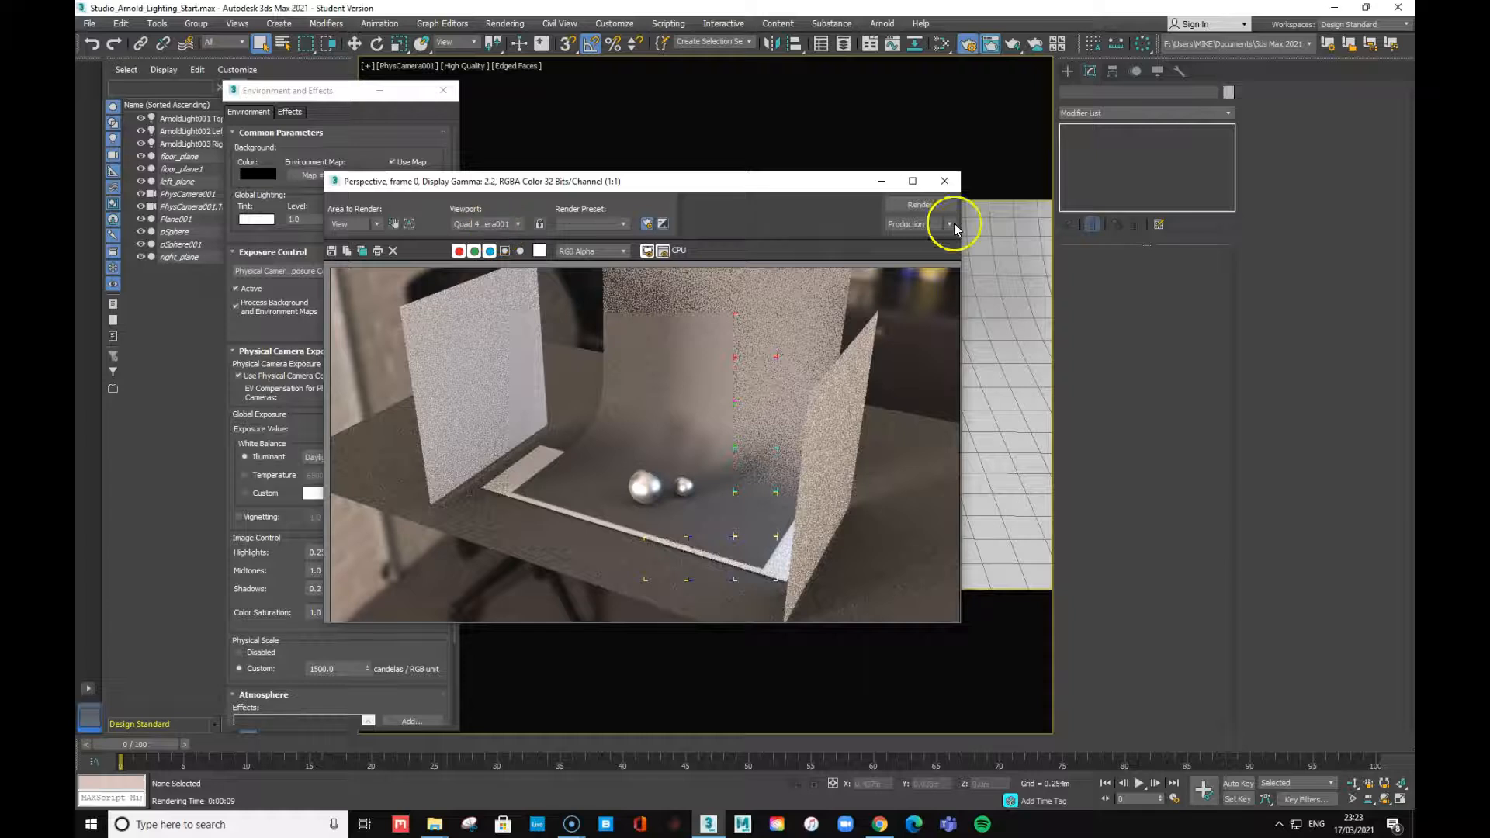
click(920, 207)
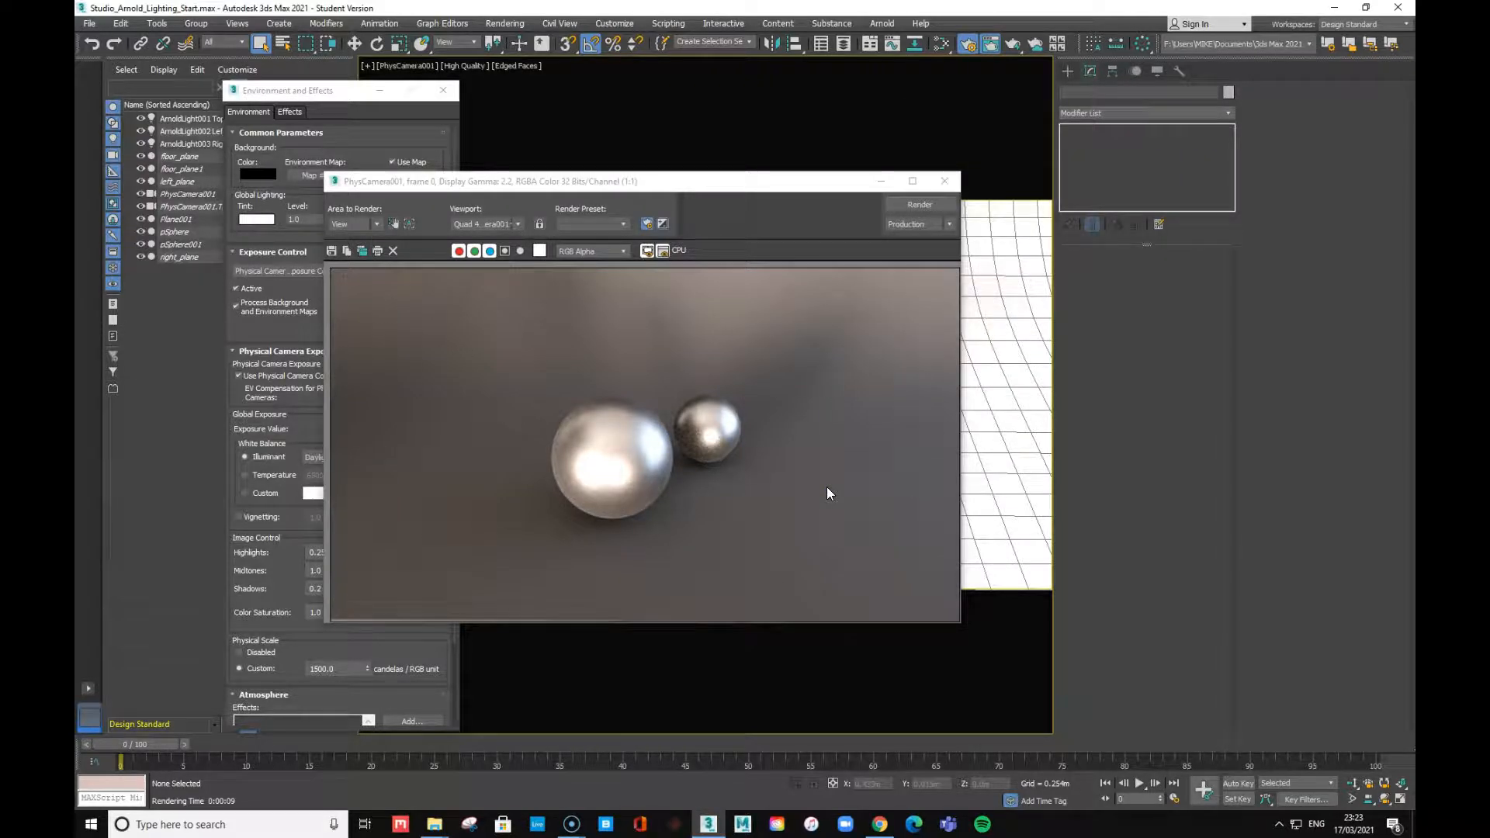
click(689, 456)
click(944, 183)
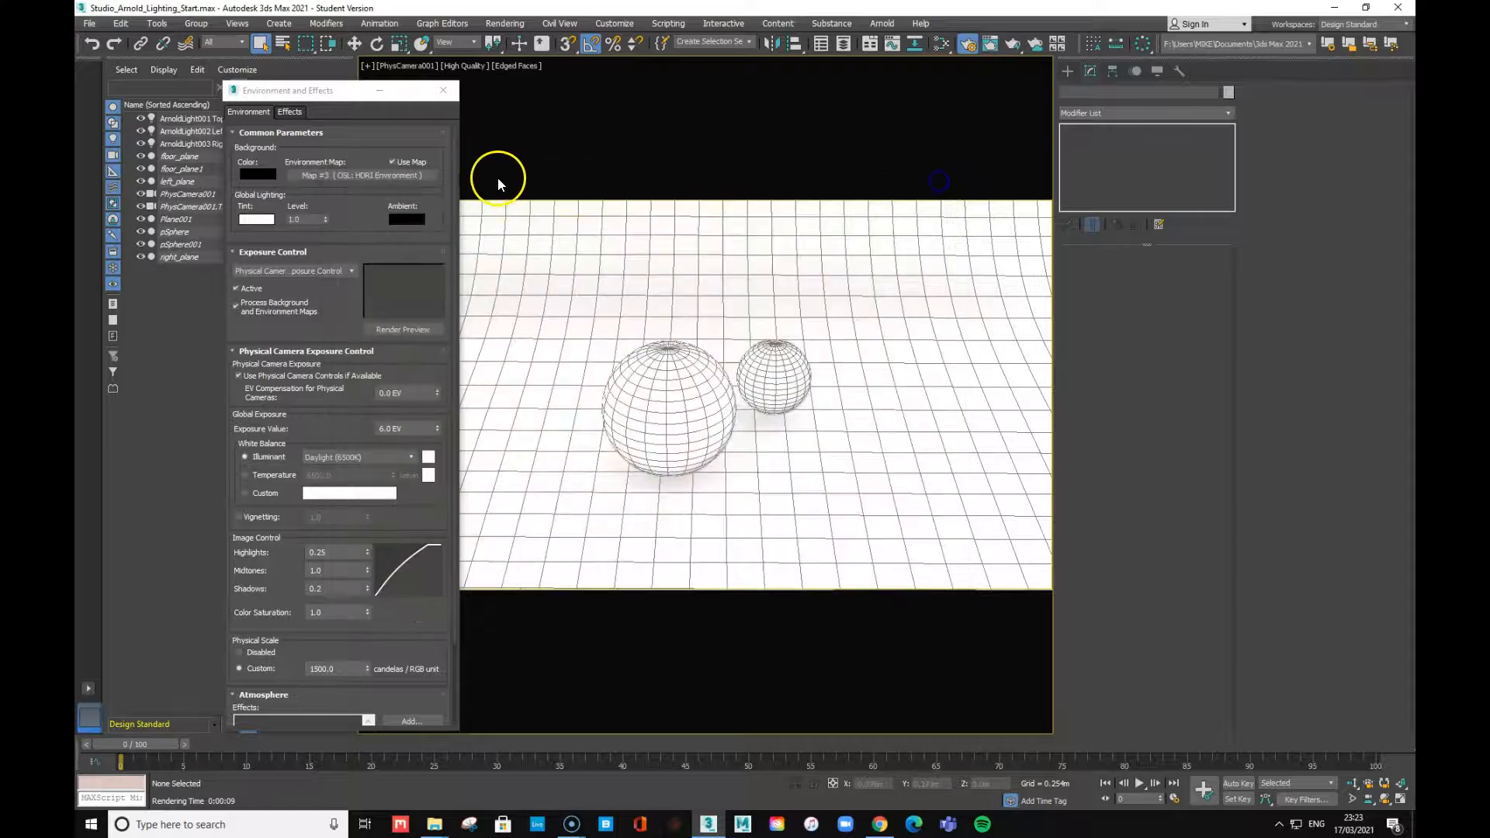
Disable the environment map, close the environment settings, and start ActiveShade in the PhysCamera001 viewport
click(391, 160)
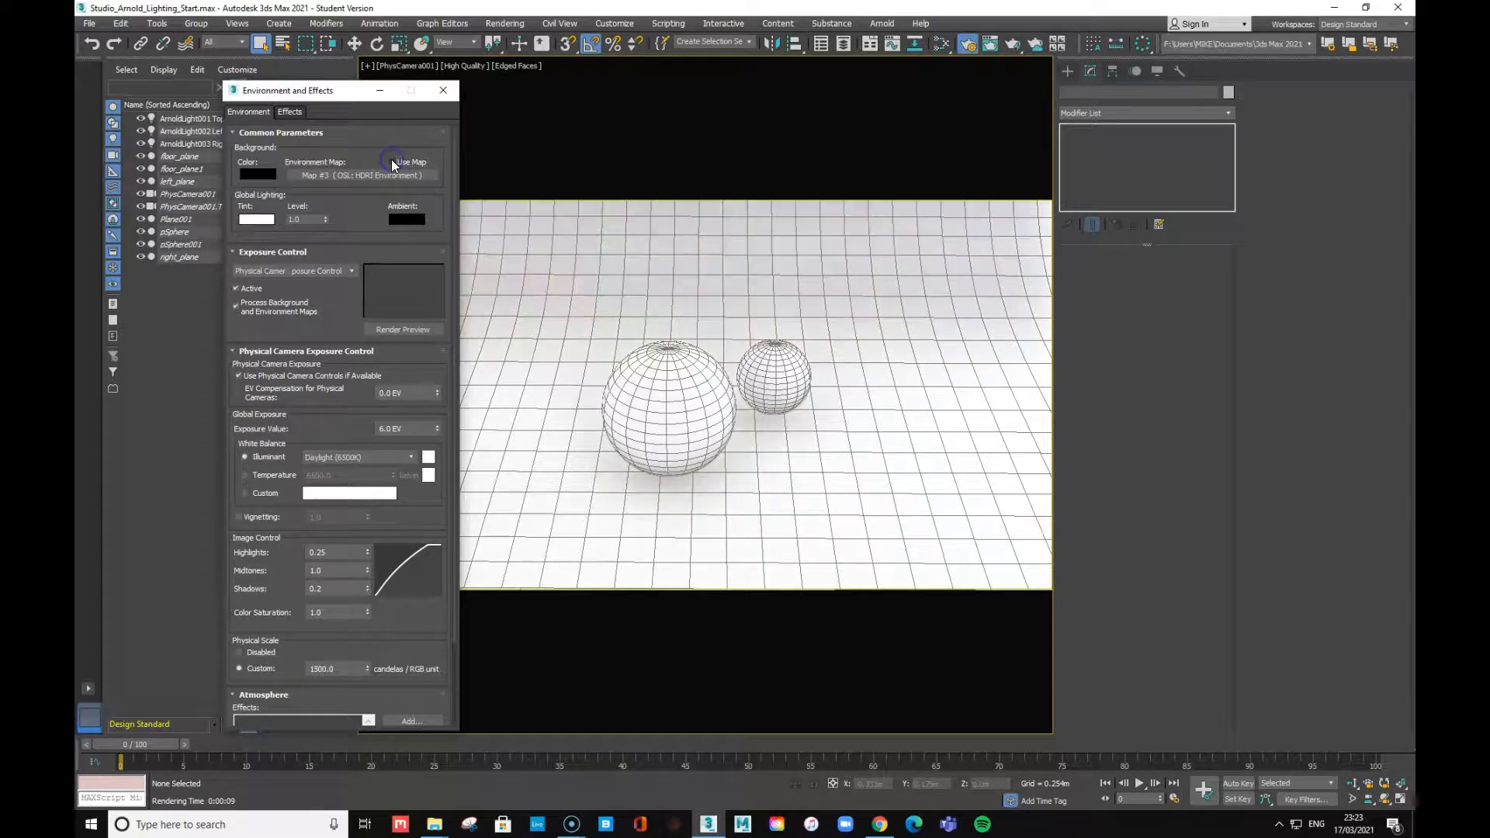
click(443, 90)
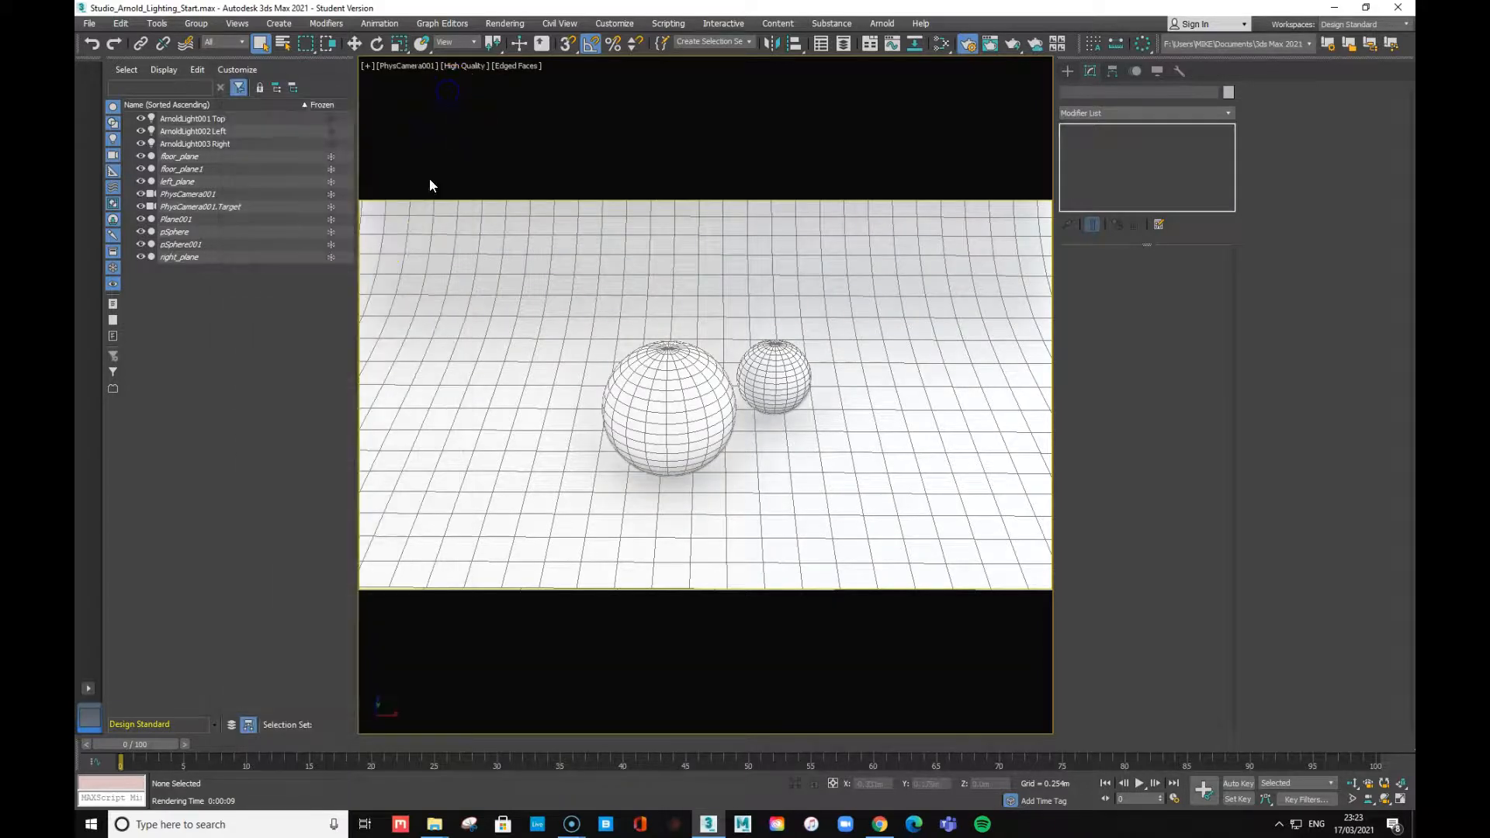
click(456, 66)
click(497, 79)
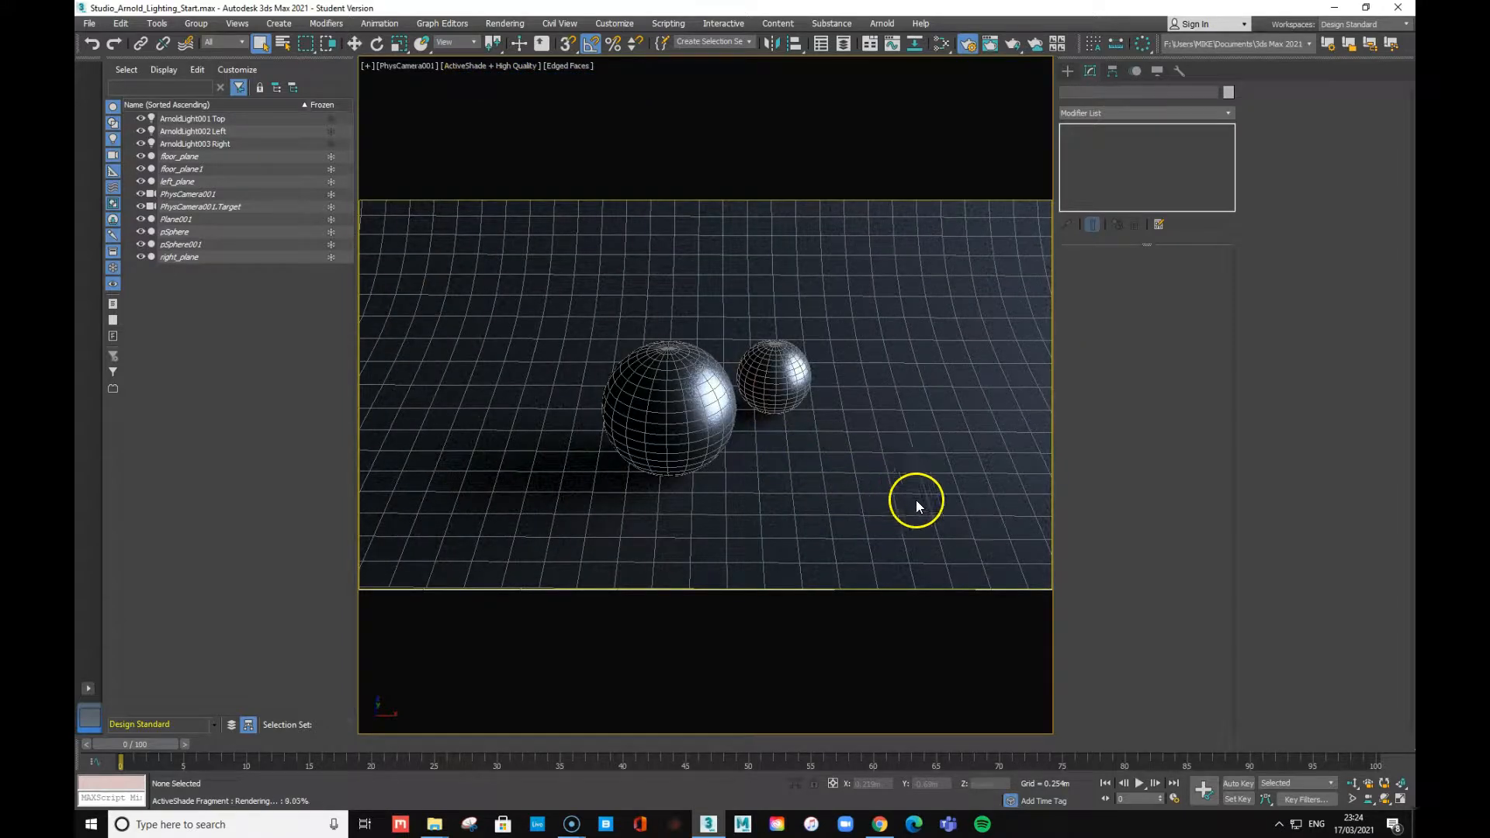
Start ActiveShade in the Perspective view, dismiss the render message window, and view the right light's effect on the studio setup
key(p)
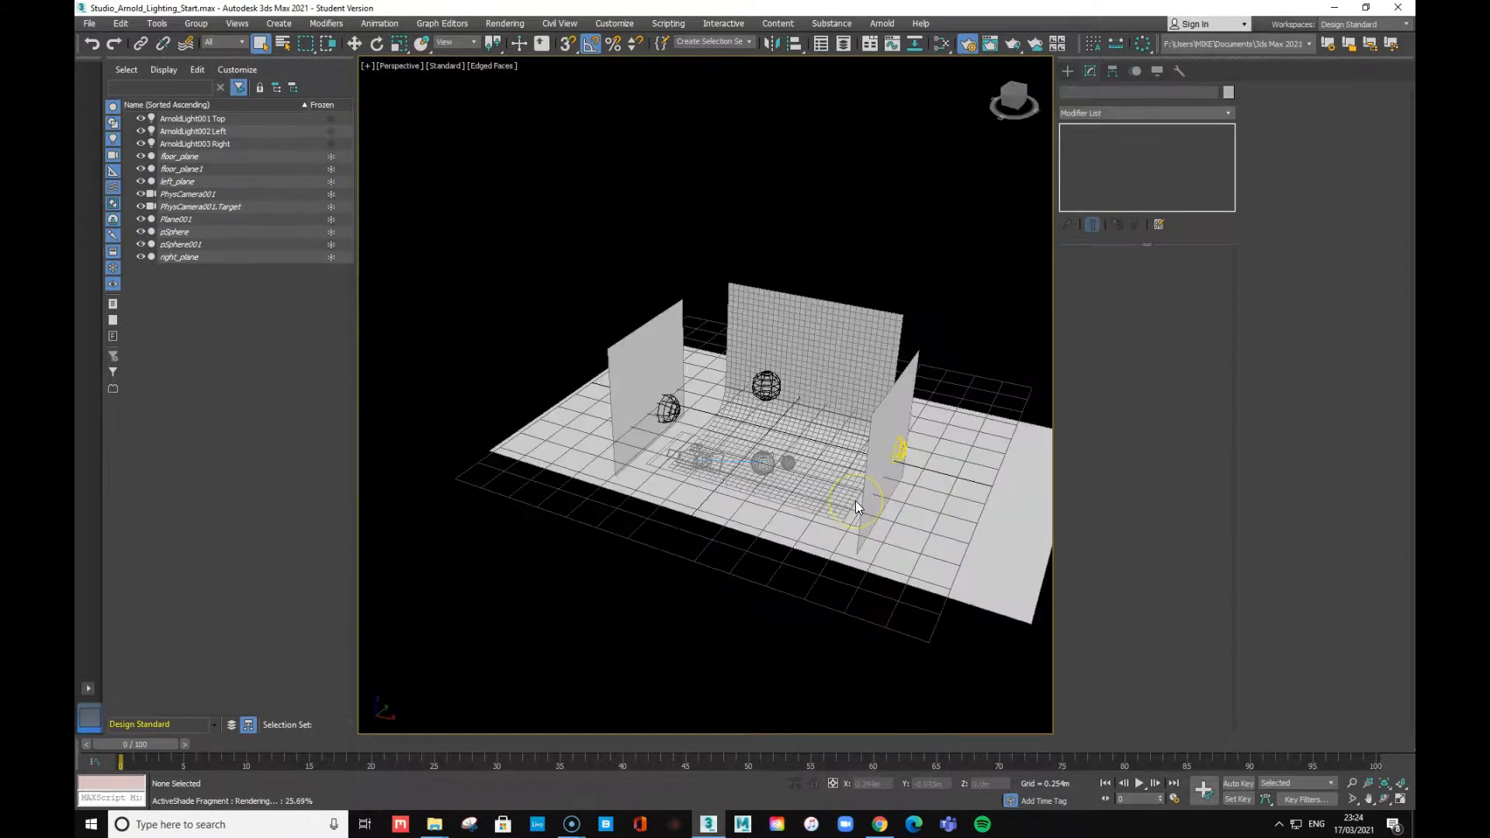
scroll(855, 500, up, 5)
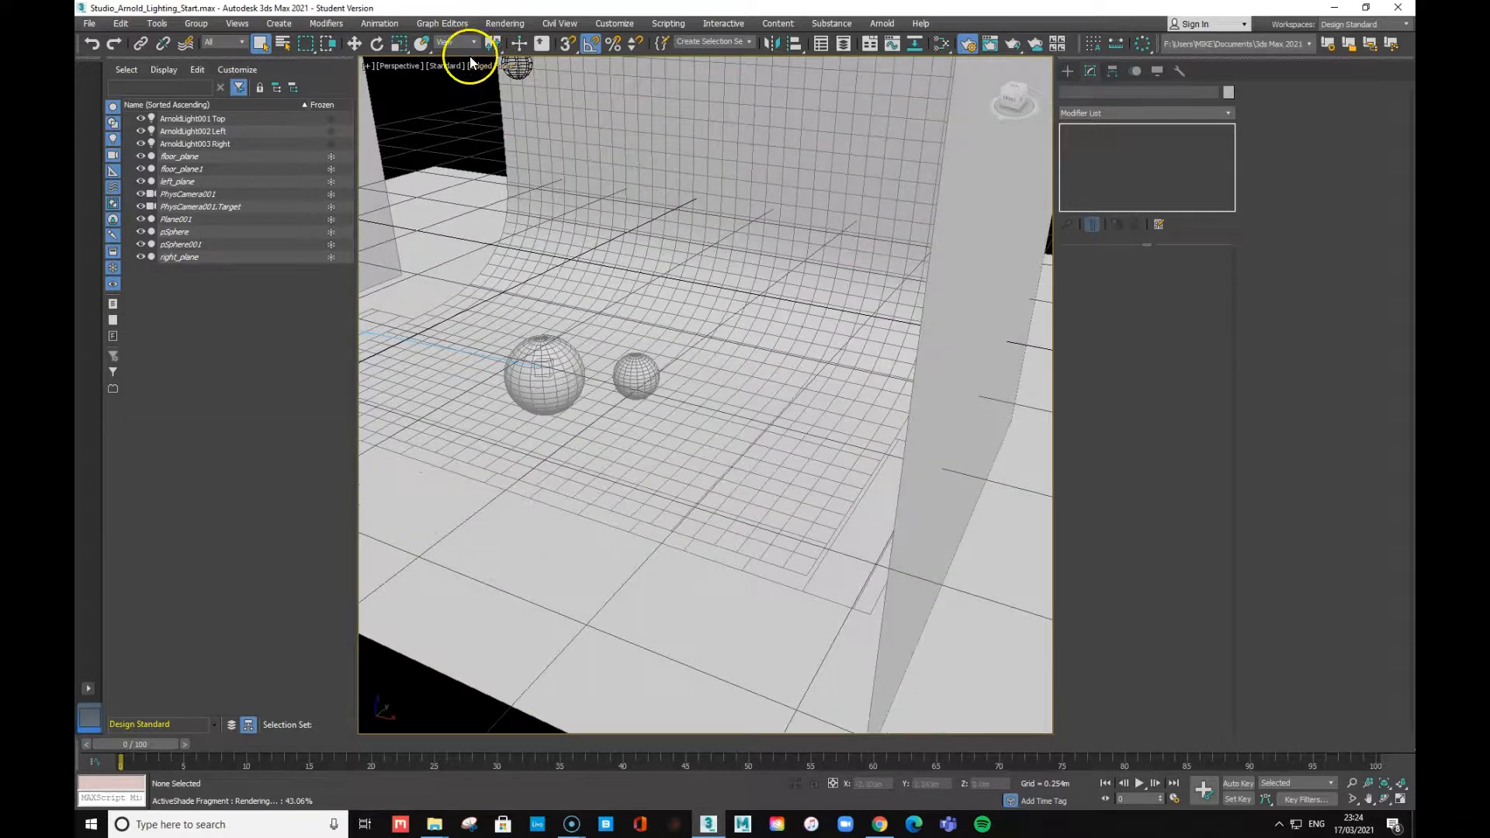
click(447, 69)
click(466, 74)
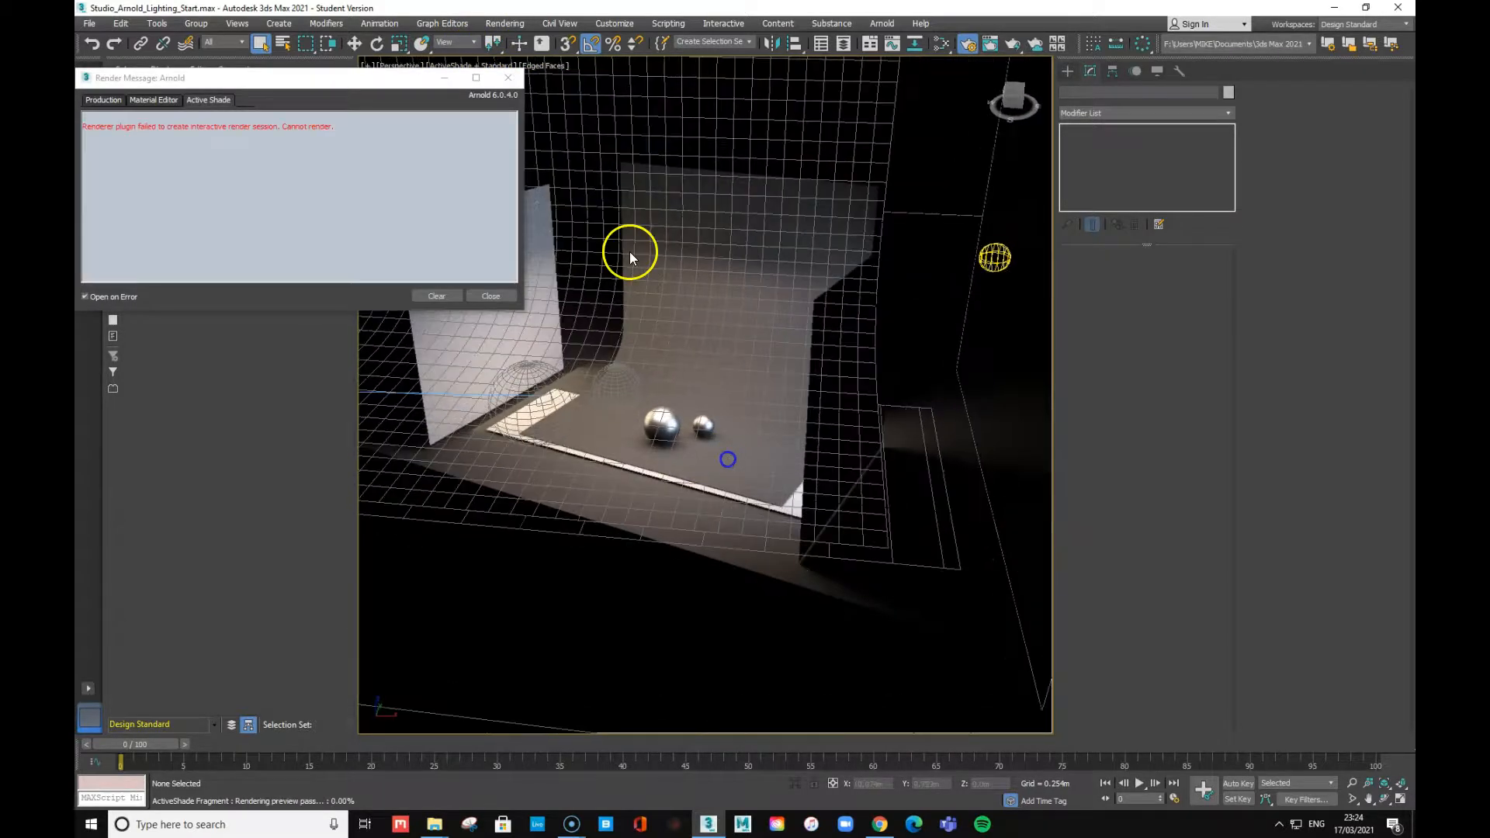
click(508, 77)
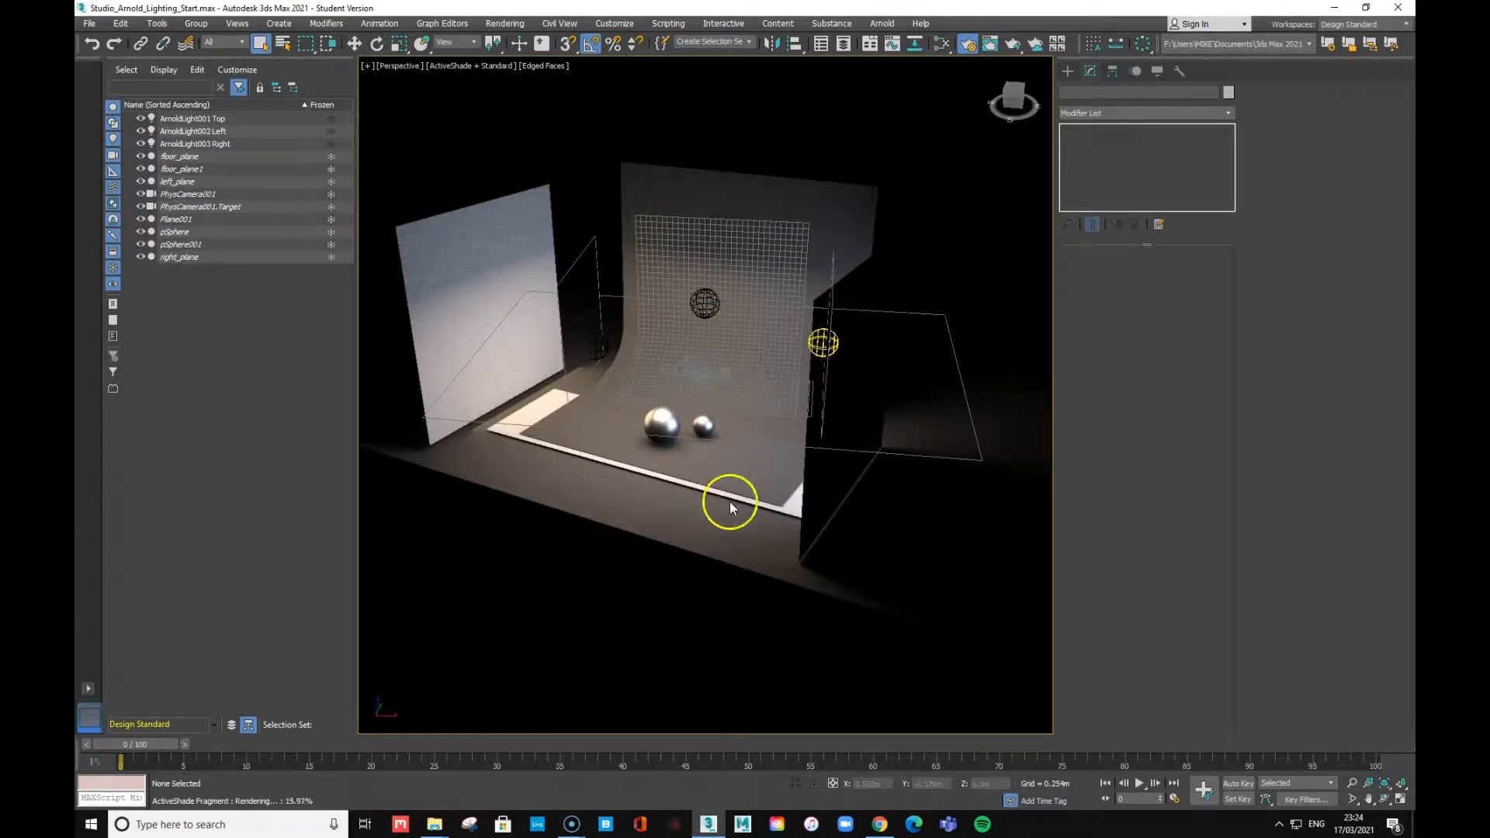
alt+middle_drag(743, 465, 717, 441)
scroll(798, 467, up, 3)
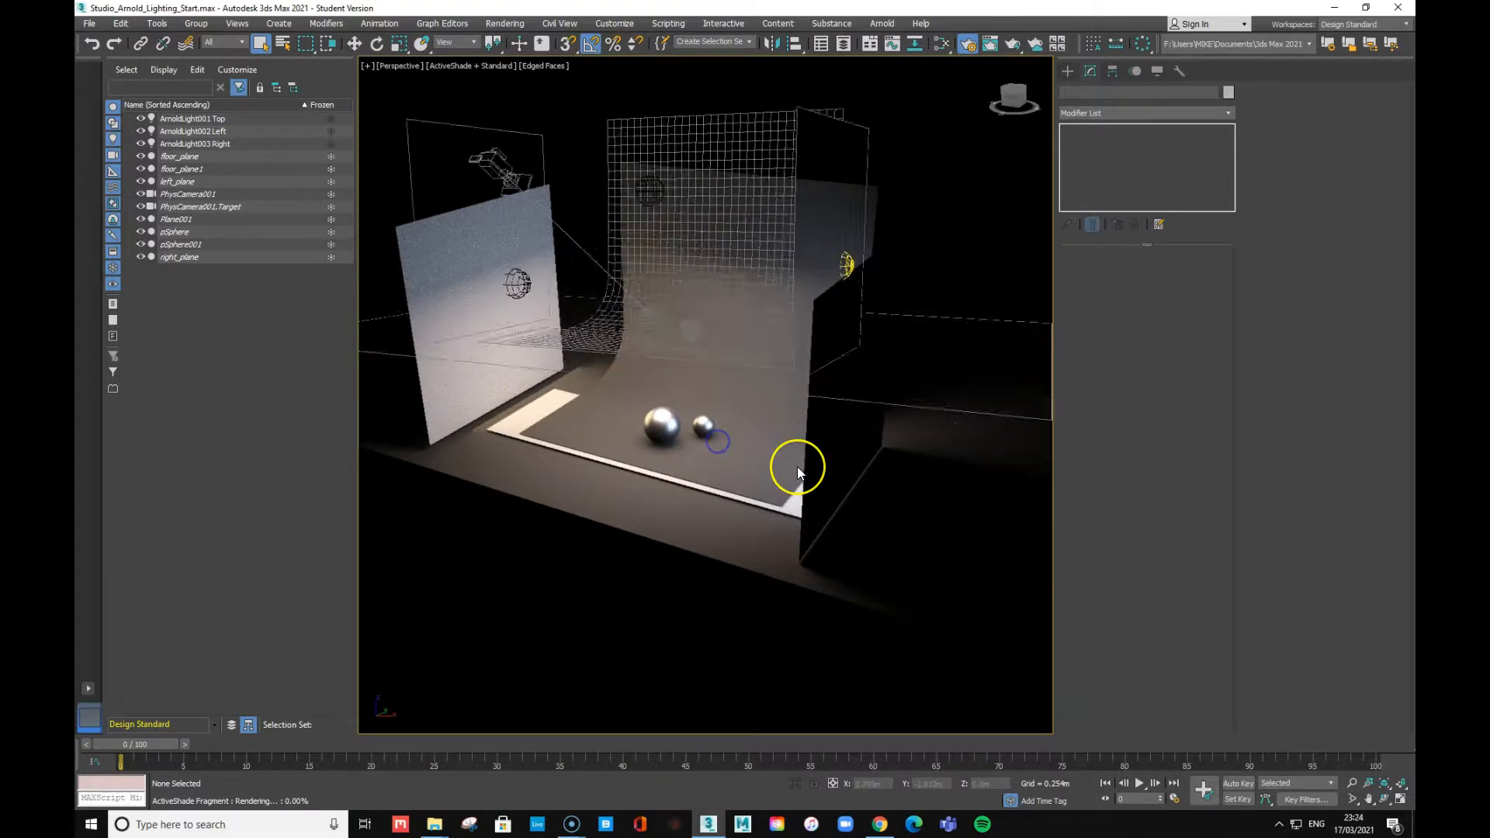
scroll(797, 467, down, 7)
scroll(798, 467, up, 5)
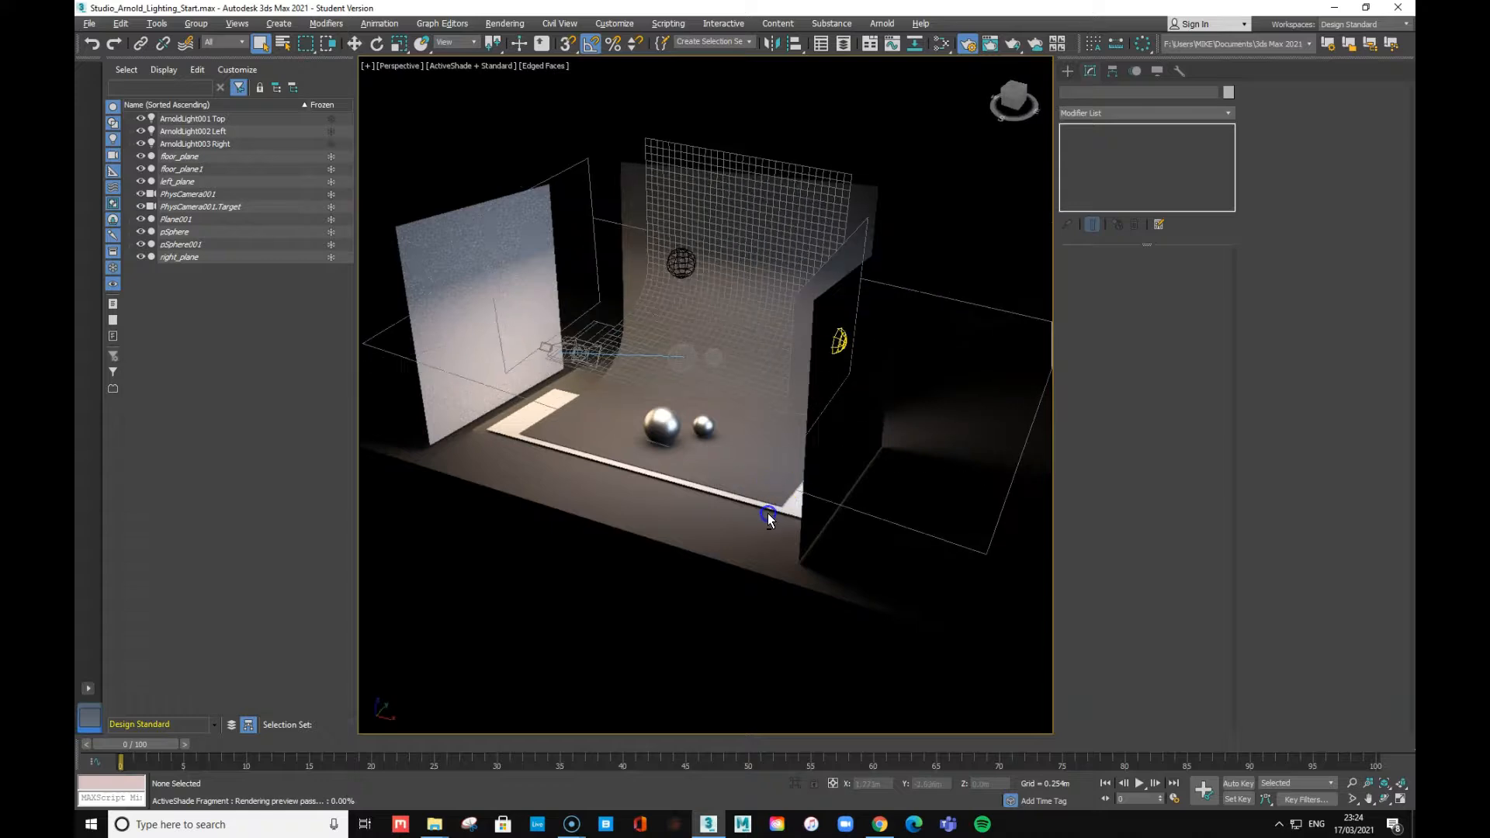
Switch off ActiveShade in the Perspective viewport and return to Standard shading
click(471, 66)
click(534, 80)
mouse_move(718, 365)
alt+middle_down()
mouse_move(801, 343)
mouse_move(715, 376)
alt+middle_up()
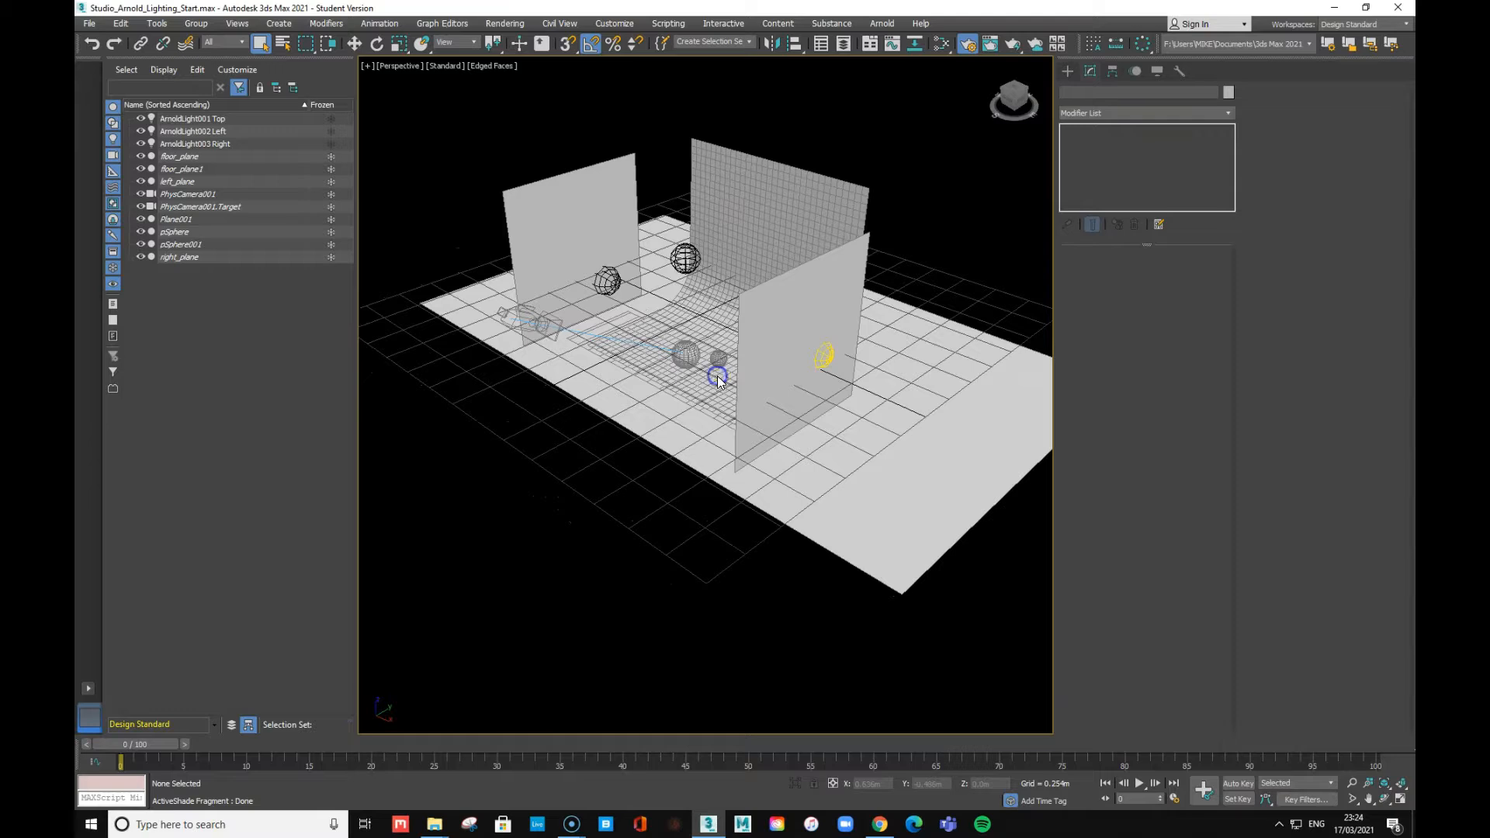